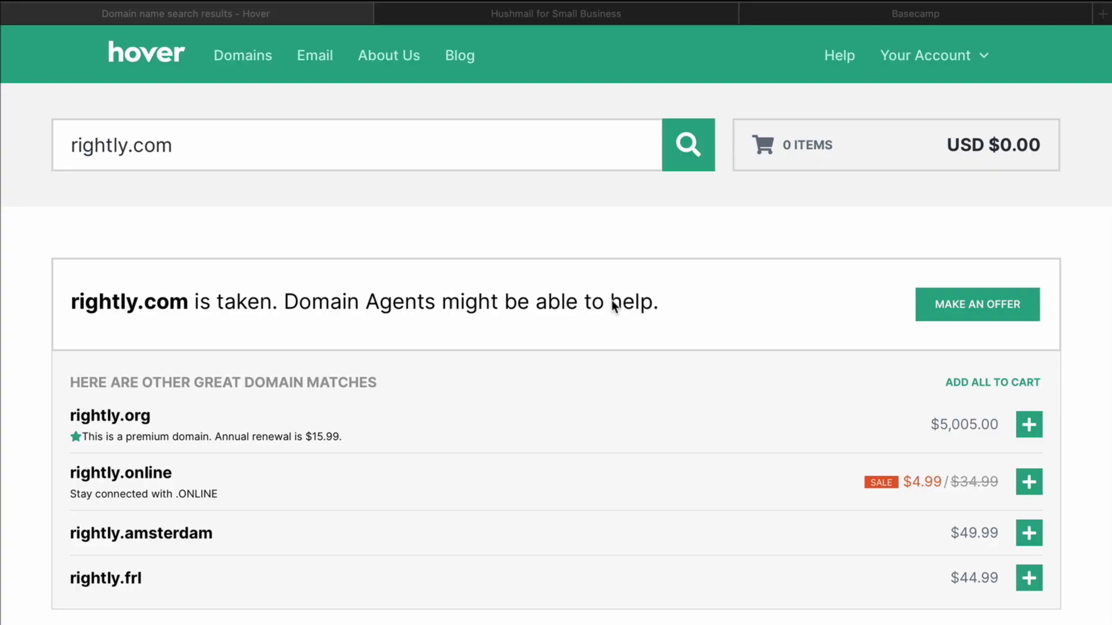
Scroll Hover's results to confirm rightly.com is taken and see alternatives like rightly.org and rightly.online
scroll(608, 304, "down", 4)
Add rightly.email from the Featured list to the Hover cart and open the cart
scroll(607, 299, "up", 4)
scroll(695, 373, "down", 1)
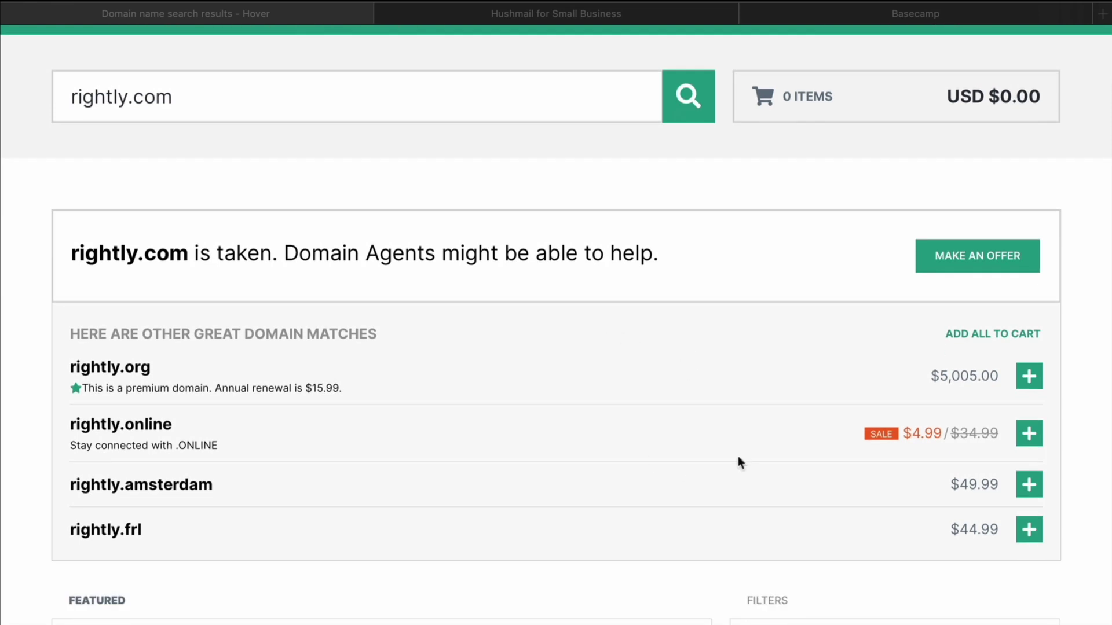
scroll(737, 457, "down", 1)
scroll(737, 456, "down", 8)
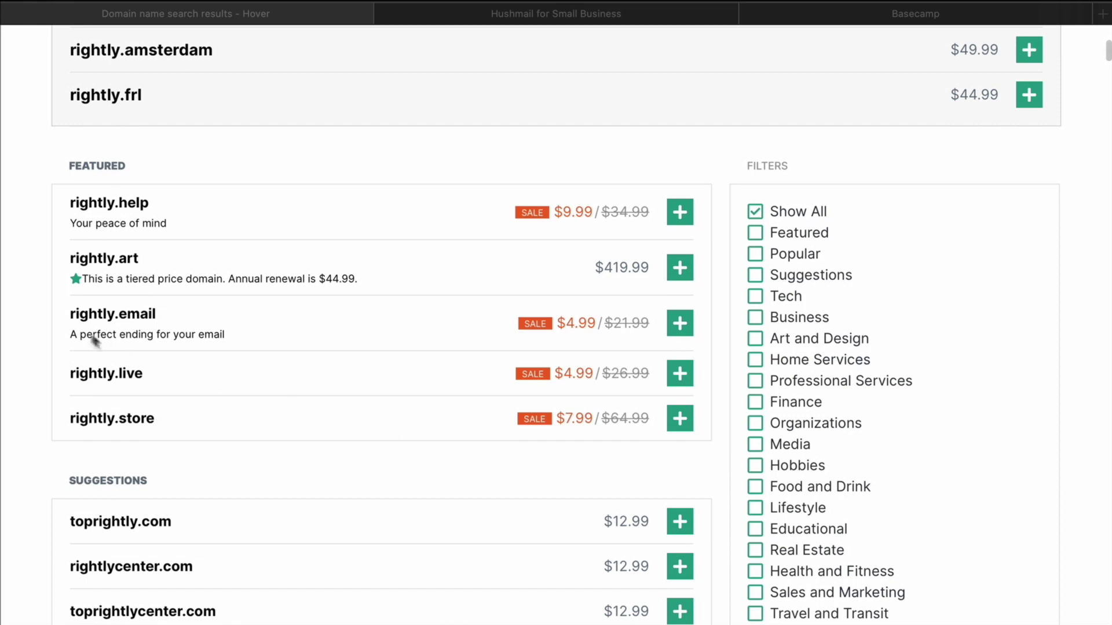
left_click(71, 315)
left_click_drag(174, 318, 249, 320)
left_click(683, 322)
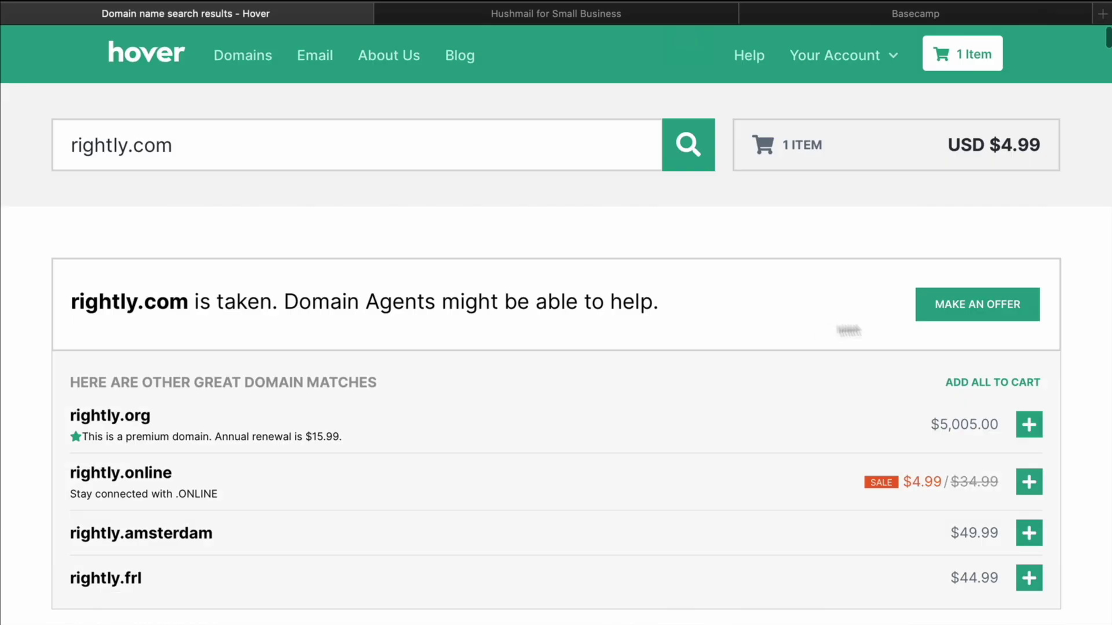
left_click(963, 55)
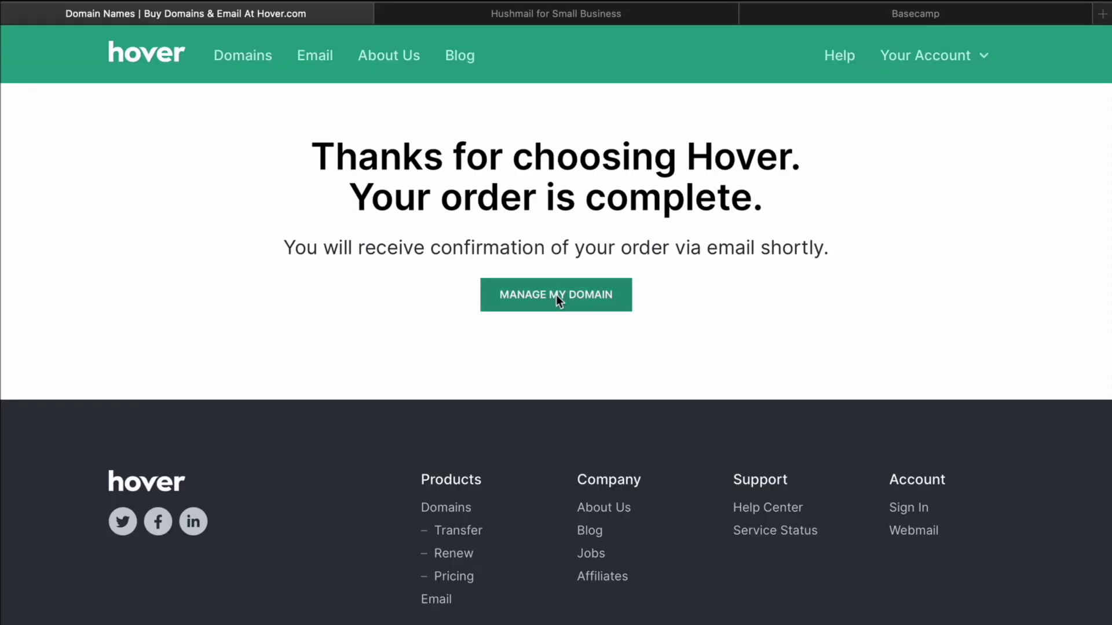
Open rightly.email's domain page and view its four default Hover DNS records
left_click(560, 296)
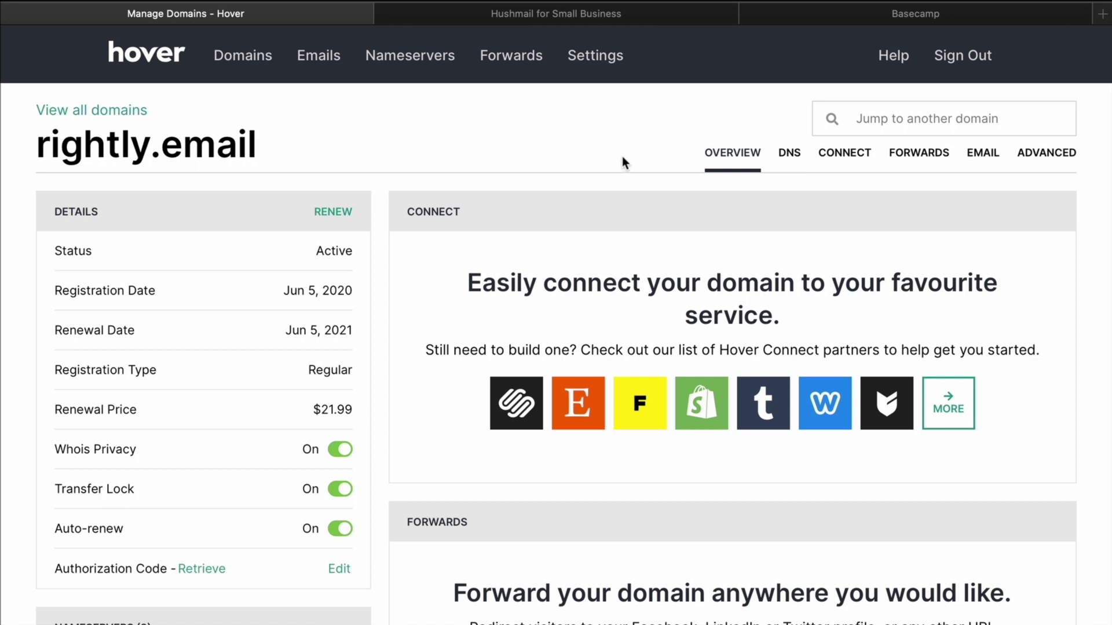
left_click(796, 162)
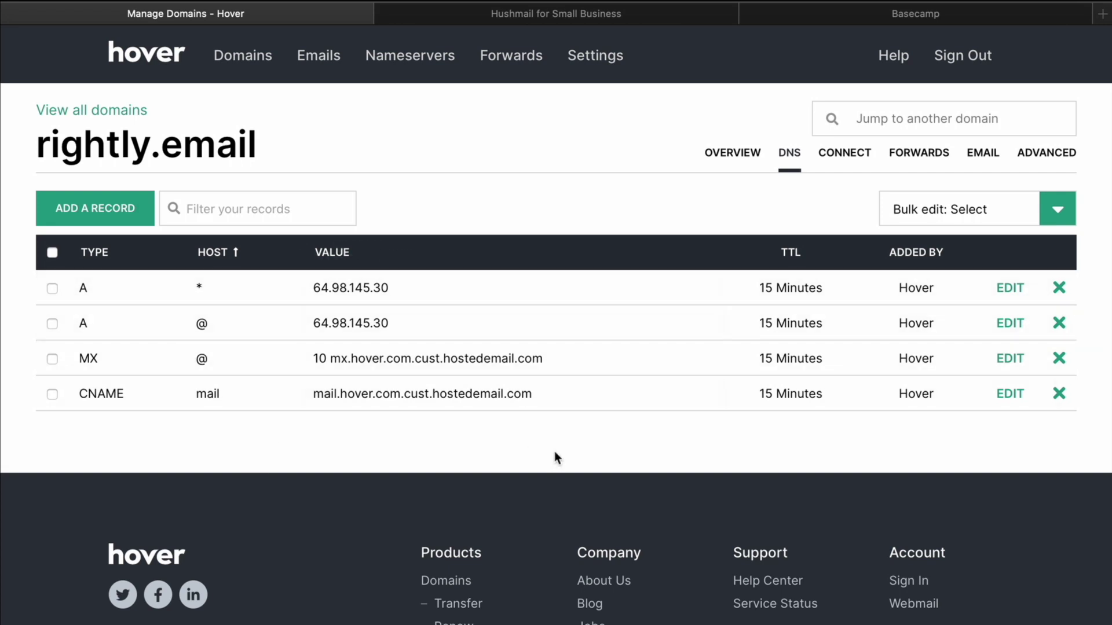
left_click(534, 16)
Go to the Hushmail for Business overview and browse the available plans
left_click(144, 71)
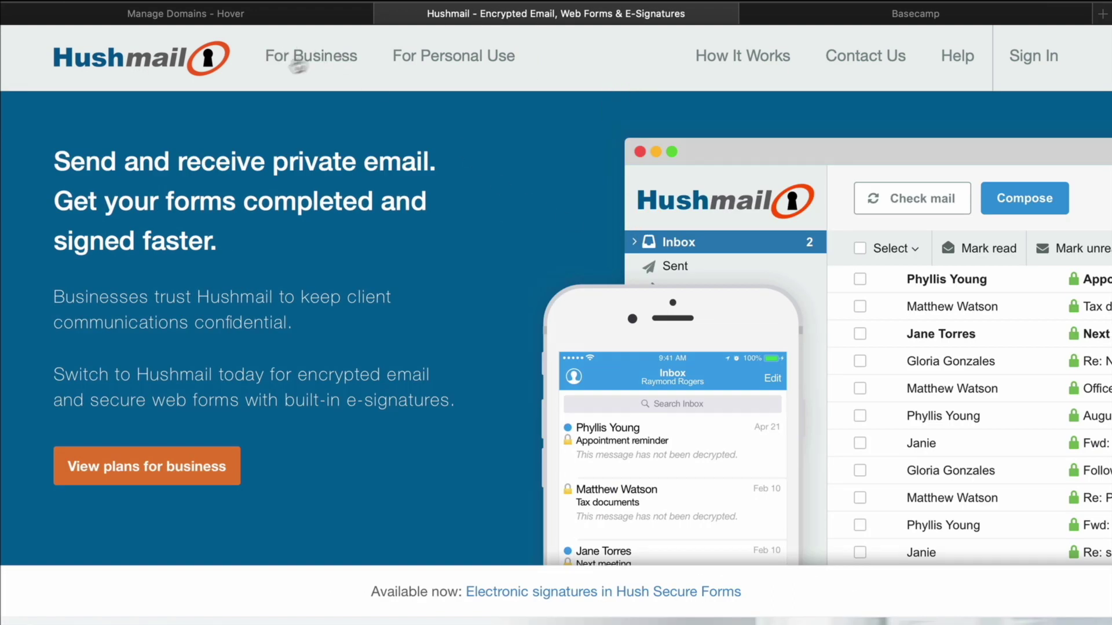
left_click(325, 58)
scroll(700, 365, "down", 15)
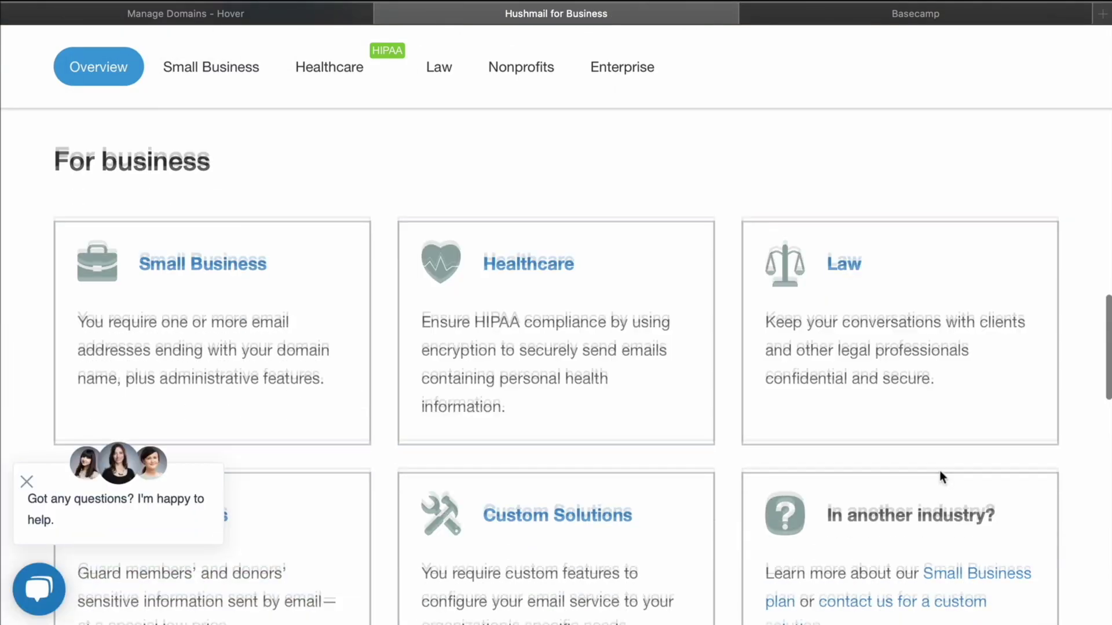
scroll(939, 470, "down", 3)
scroll(743, 321, "up", 1)
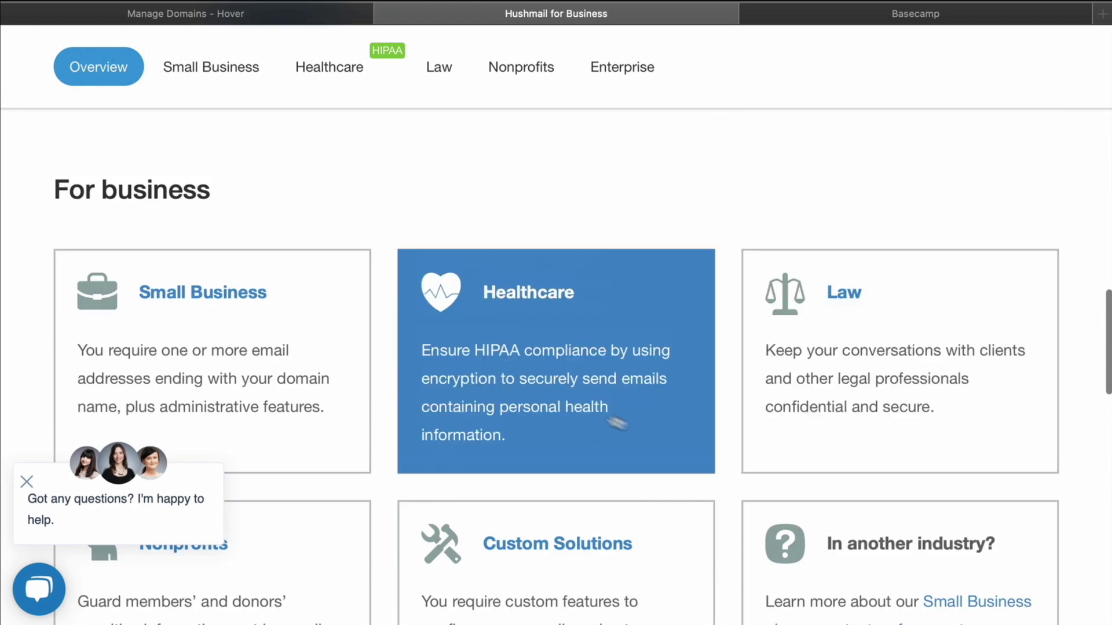
scroll(856, 407, "down", 3)
scroll(727, 447, "up", 1)
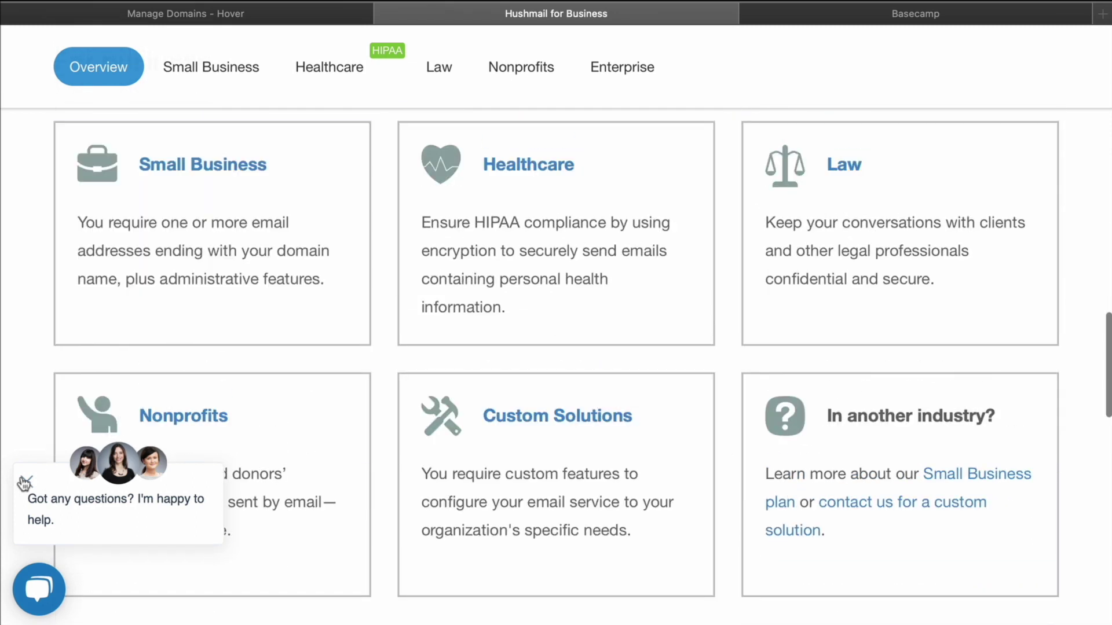
Open the Small Business plan, dismiss the chat, and review its $5.99 monthly and $9.99 setup fees
left_click(290, 234)
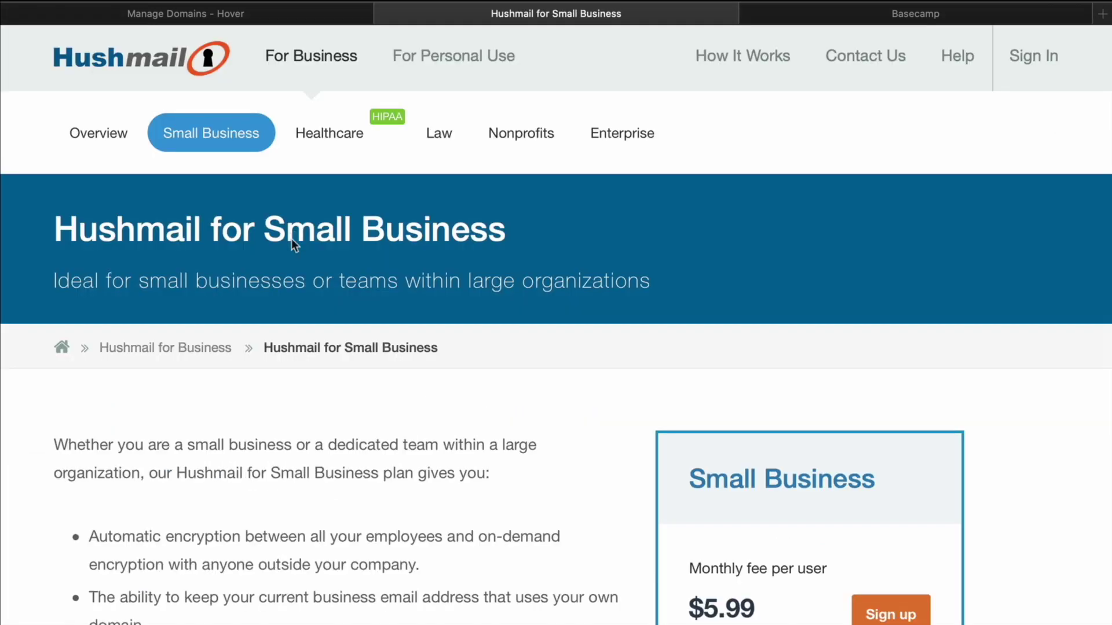
left_click(27, 481)
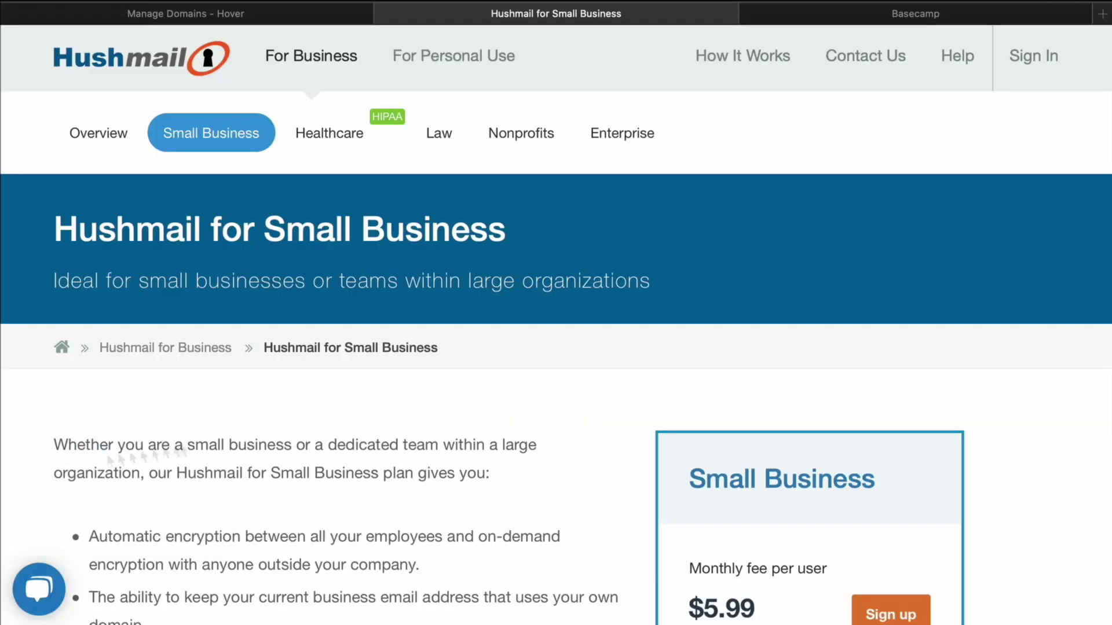
scroll(440, 493, "down", 5)
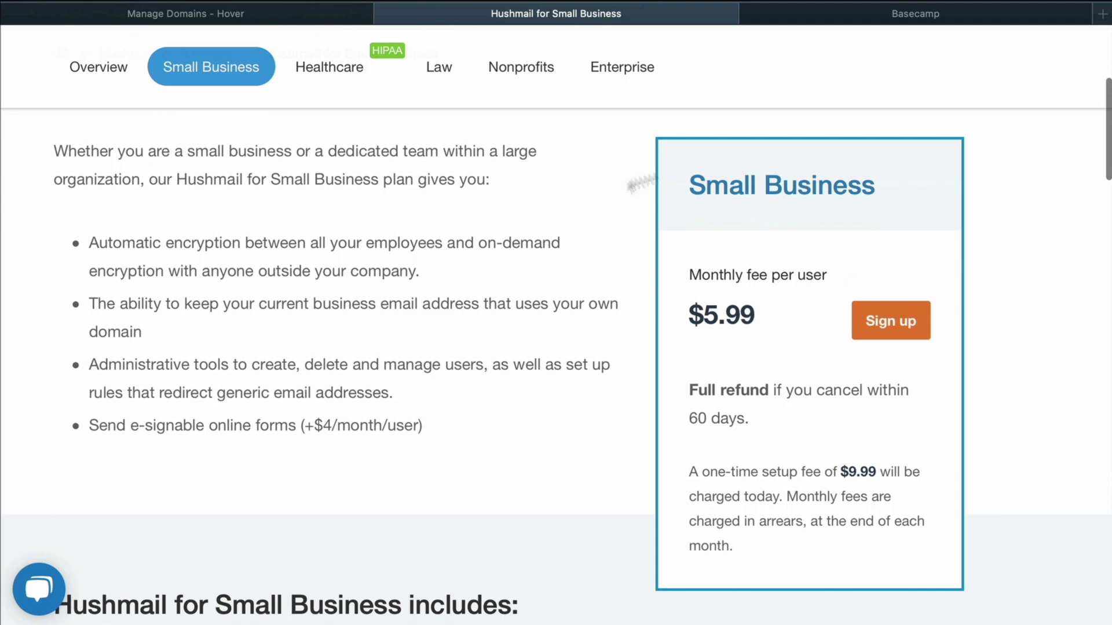
scroll(681, 288, "down", 2)
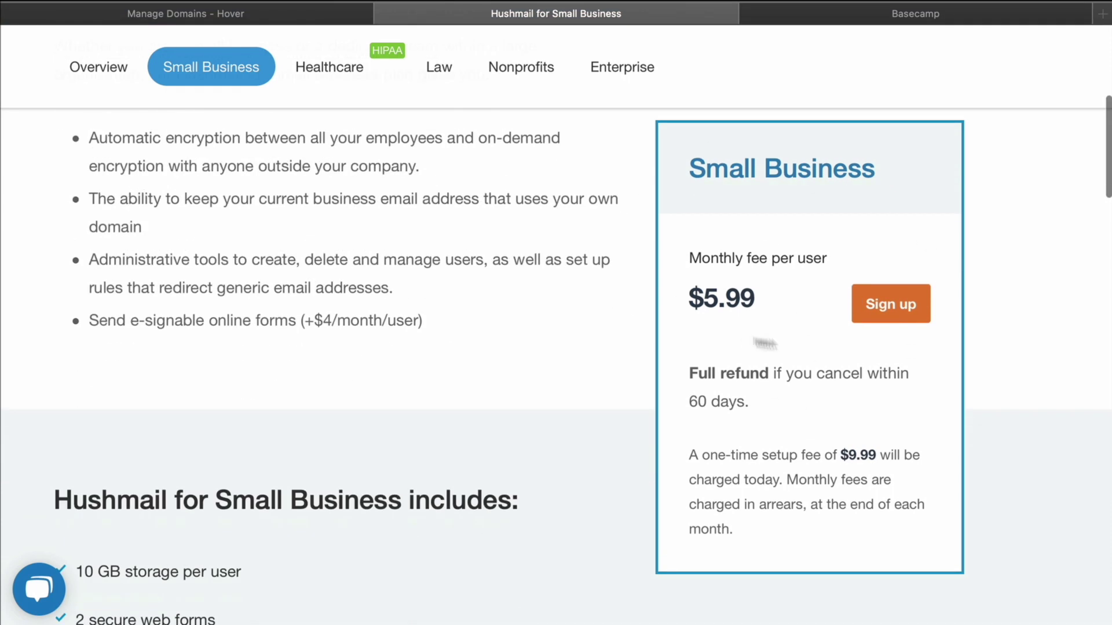
scroll(846, 405, "down", 2)
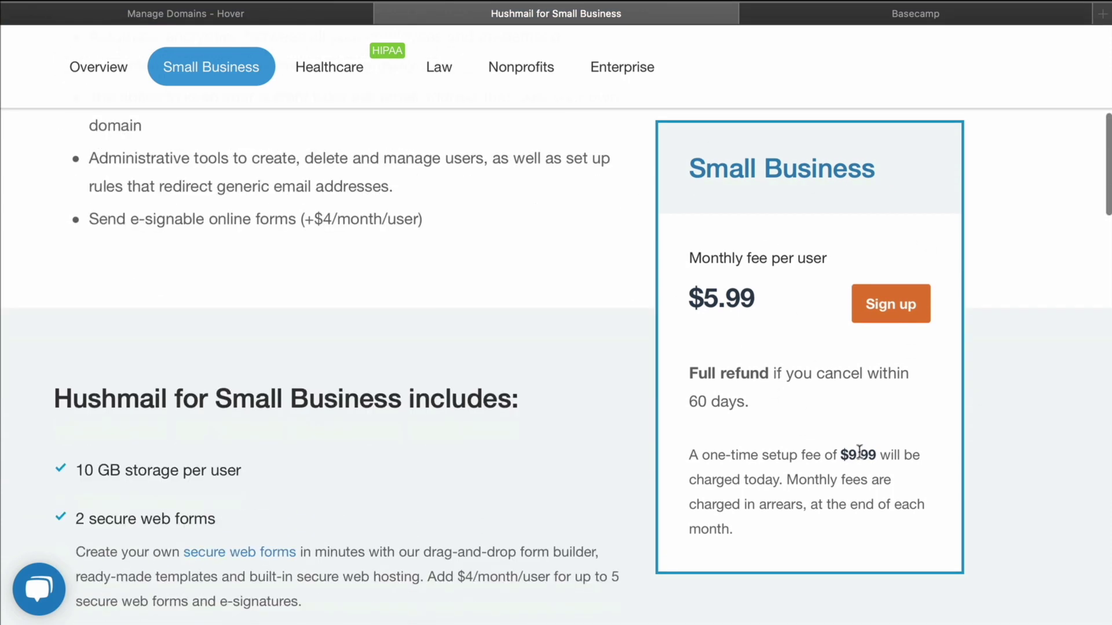
left_click_drag(860, 449, 830, 438)
scroll(722, 396, "down", 12)
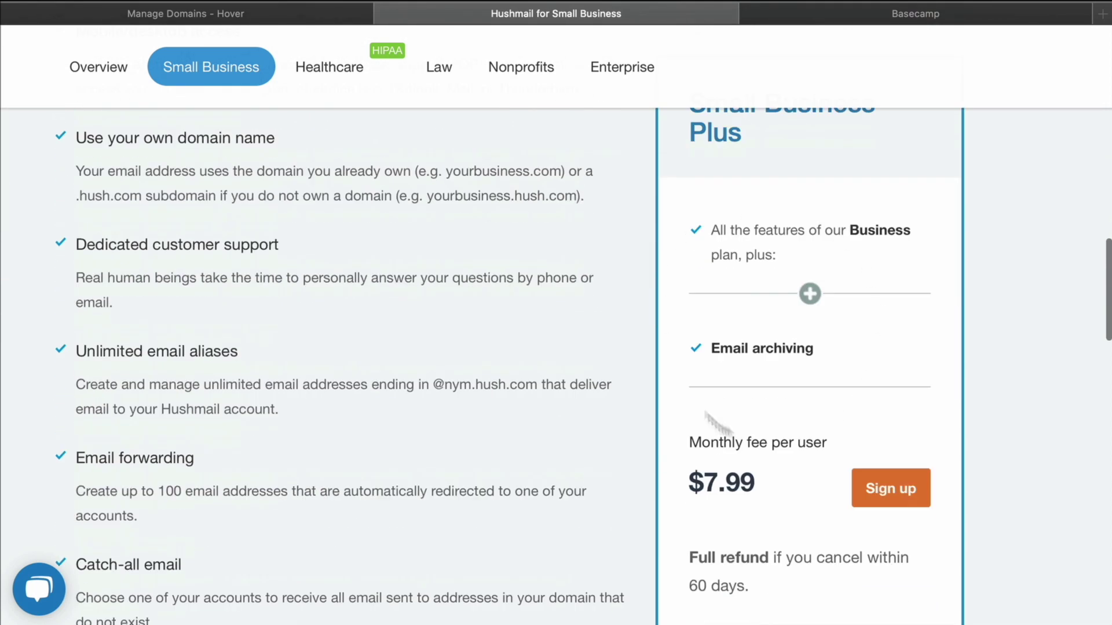
scroll(644, 402, "up", 10)
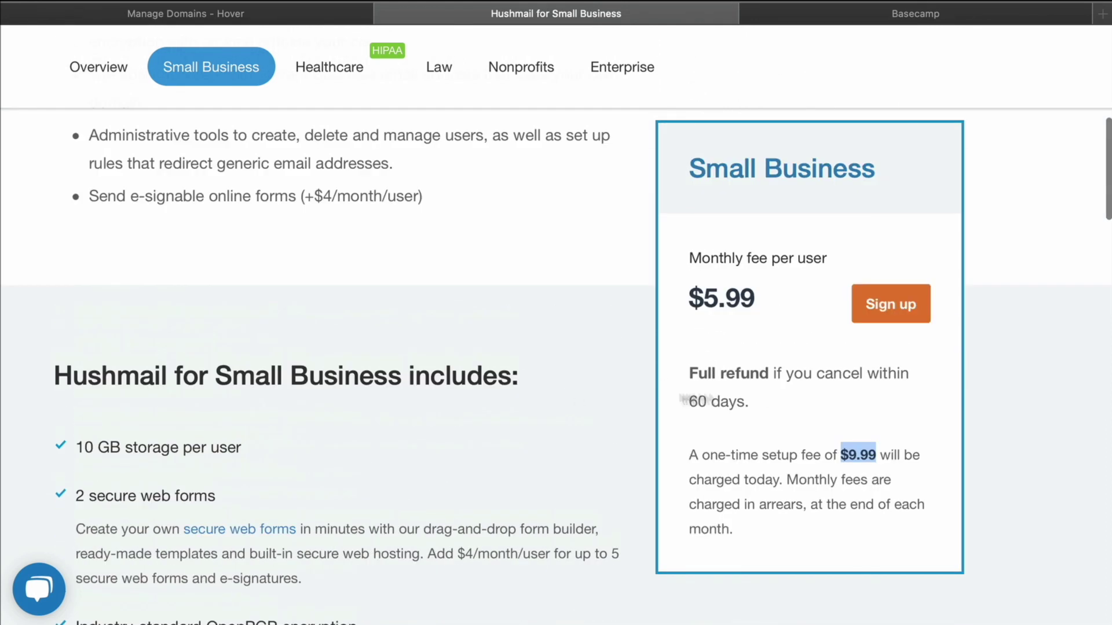
left_click(694, 399)
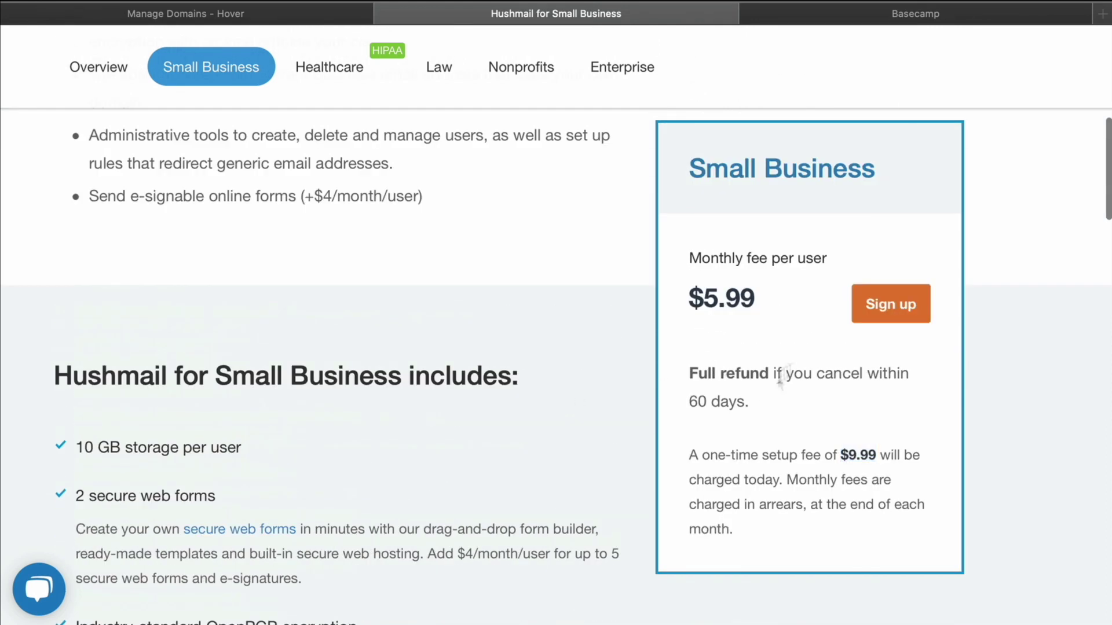
Start the Small Business sign-up and enter rightly.email, copied from Hover, as the domain
left_click(891, 304)
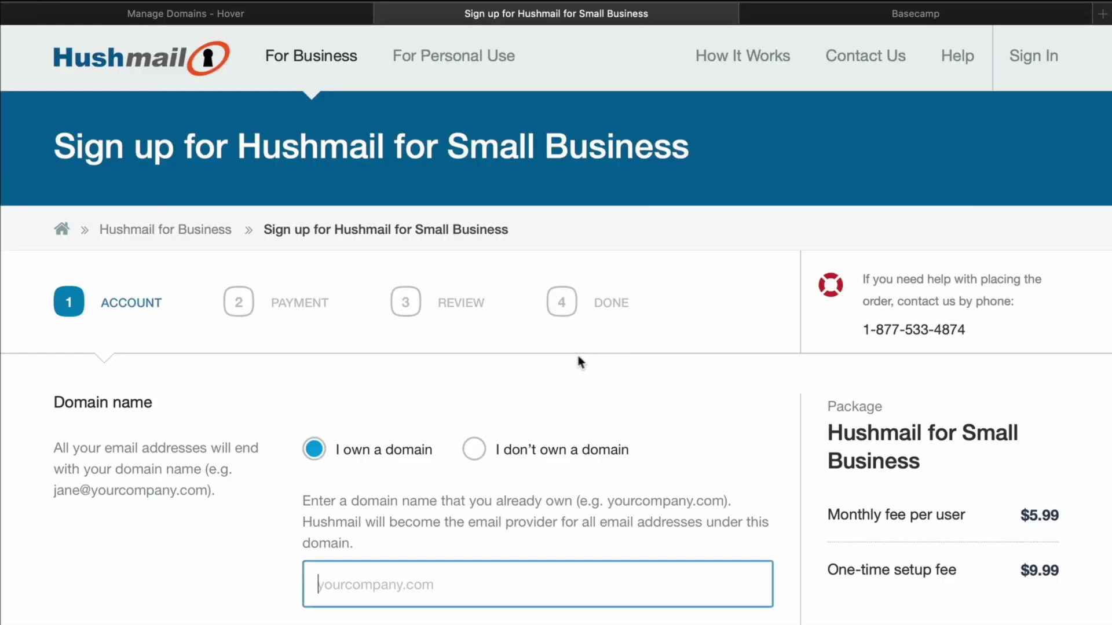
scroll(279, 26, "down", 3)
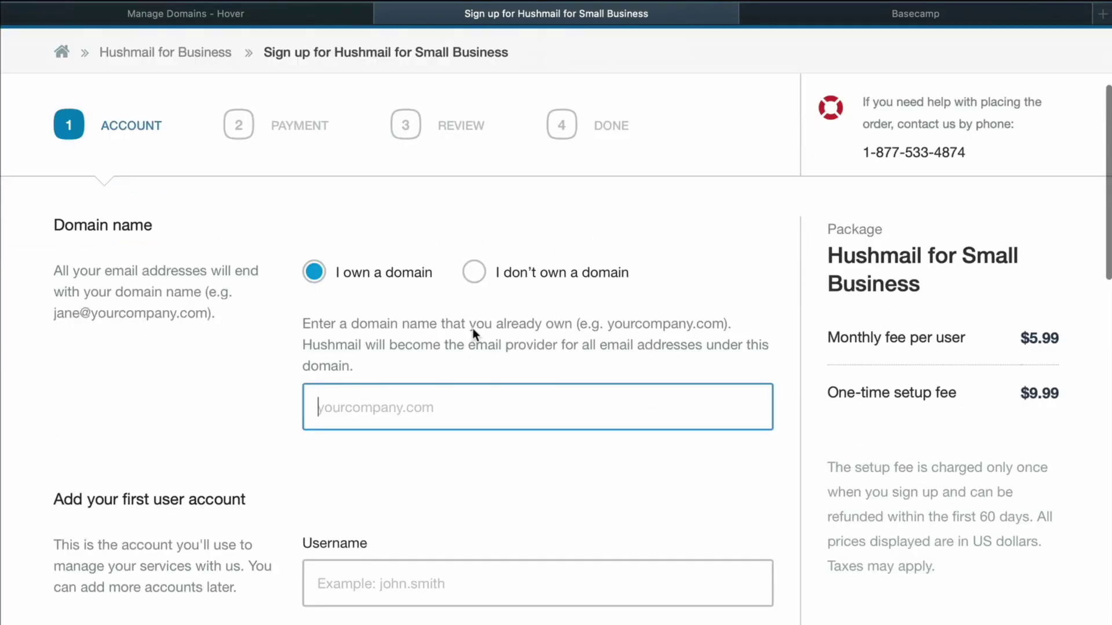
left_click(259, 17)
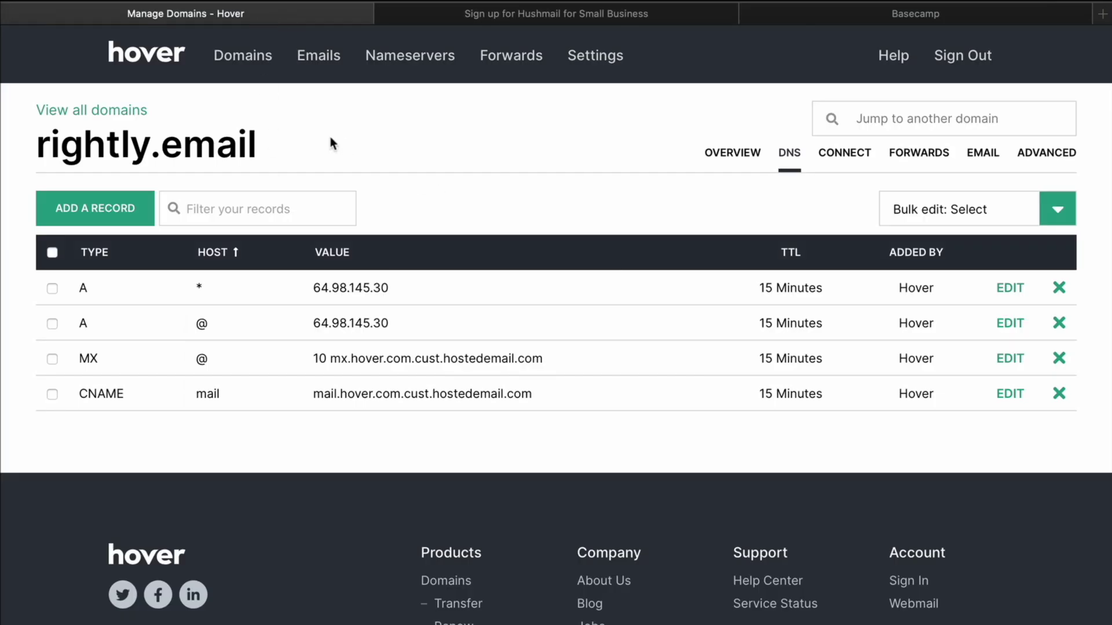
left_click_drag(330, 139, 13, 141)
key("super+c")
left_click(558, 7)
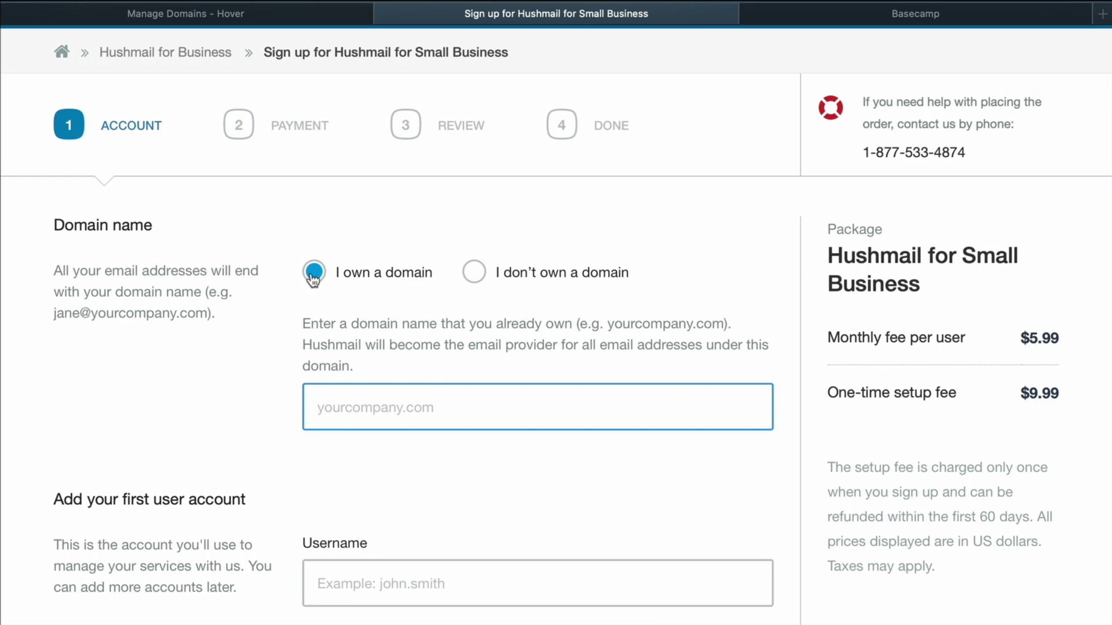
key("super+v")
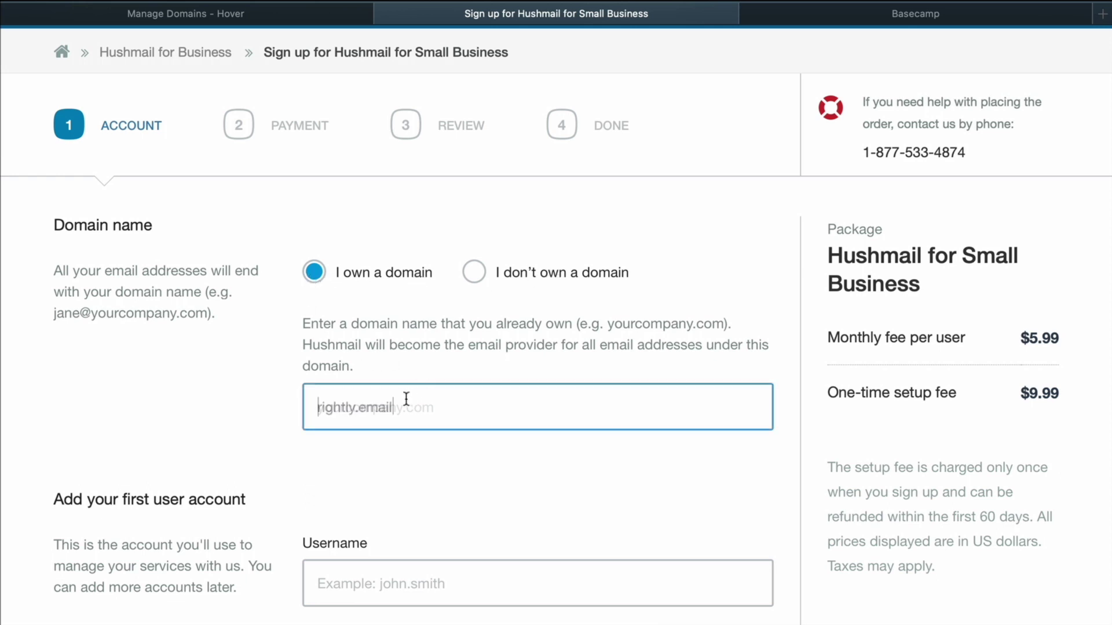
Enter the first account's username for the rightly.email mailbox
scroll(216, 338, "down", 4)
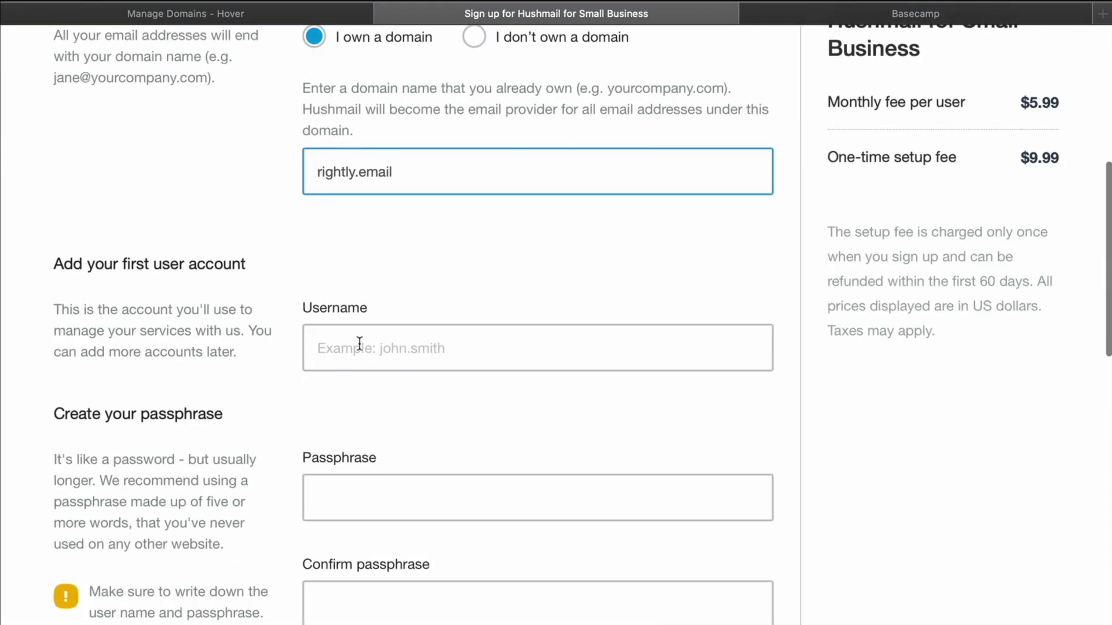
left_click(359, 342)
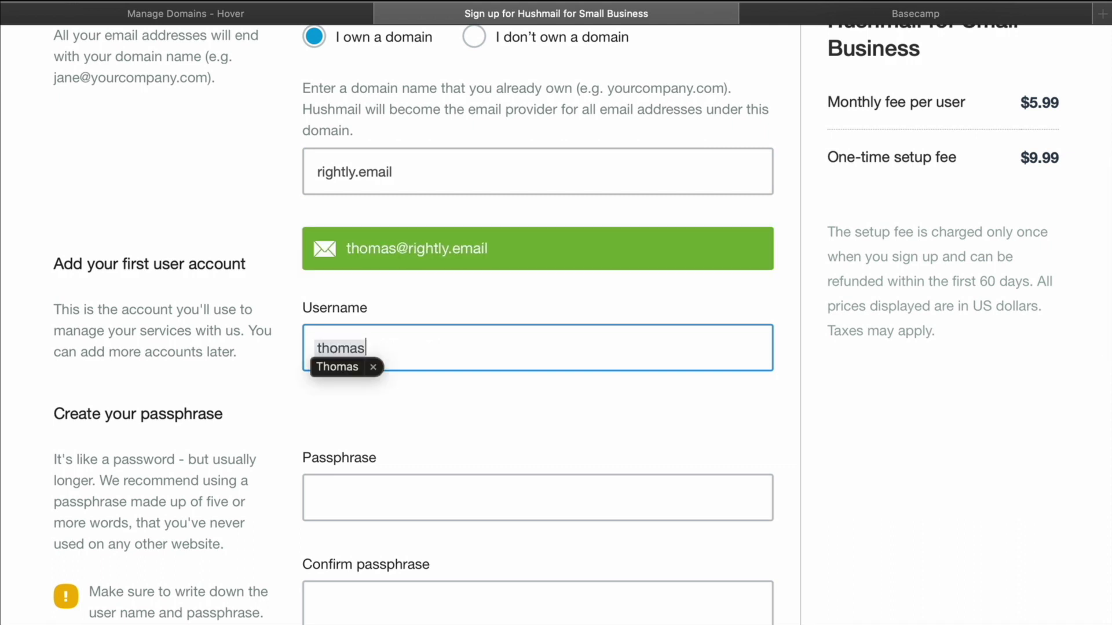
left_click(360, 355)
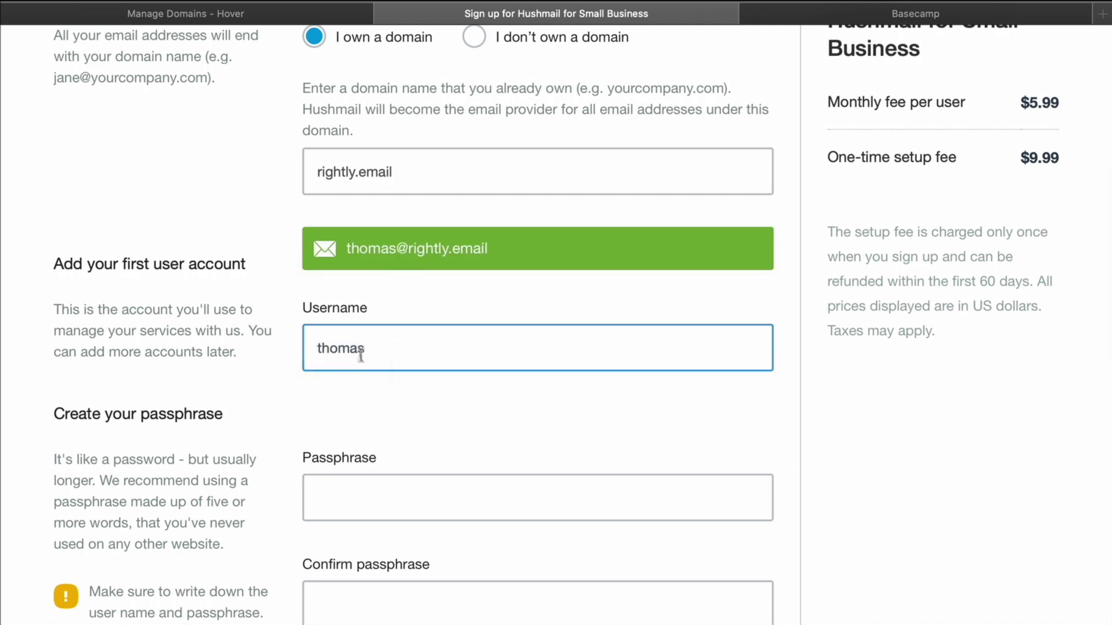
left_click(439, 429)
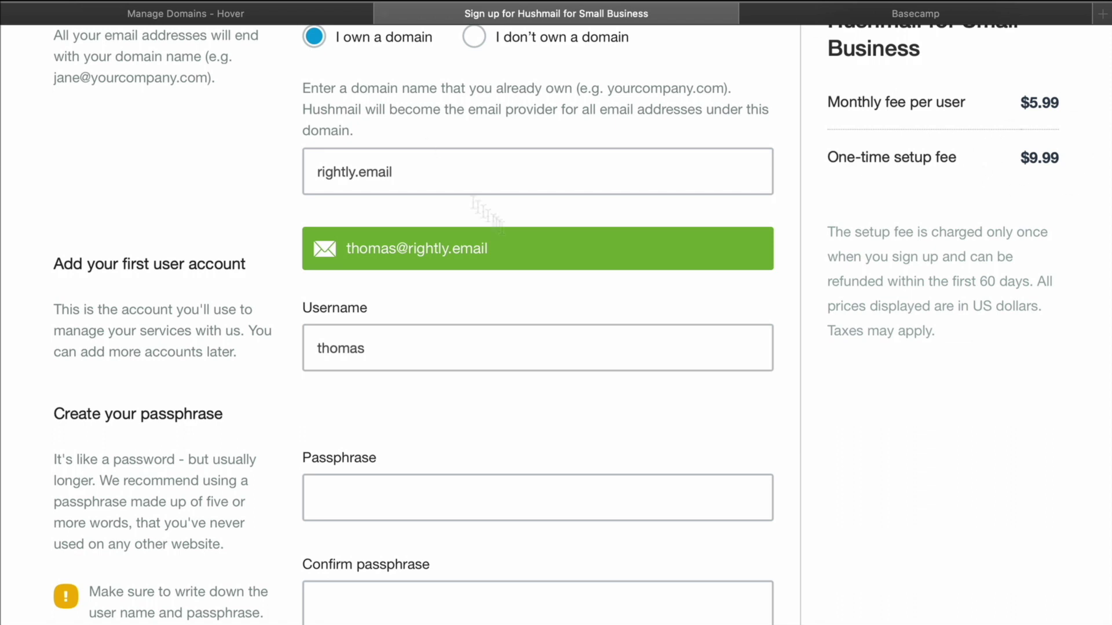
Paste and confirm the account passphrase, then submit the account step
scroll(508, 246, "up", 2)
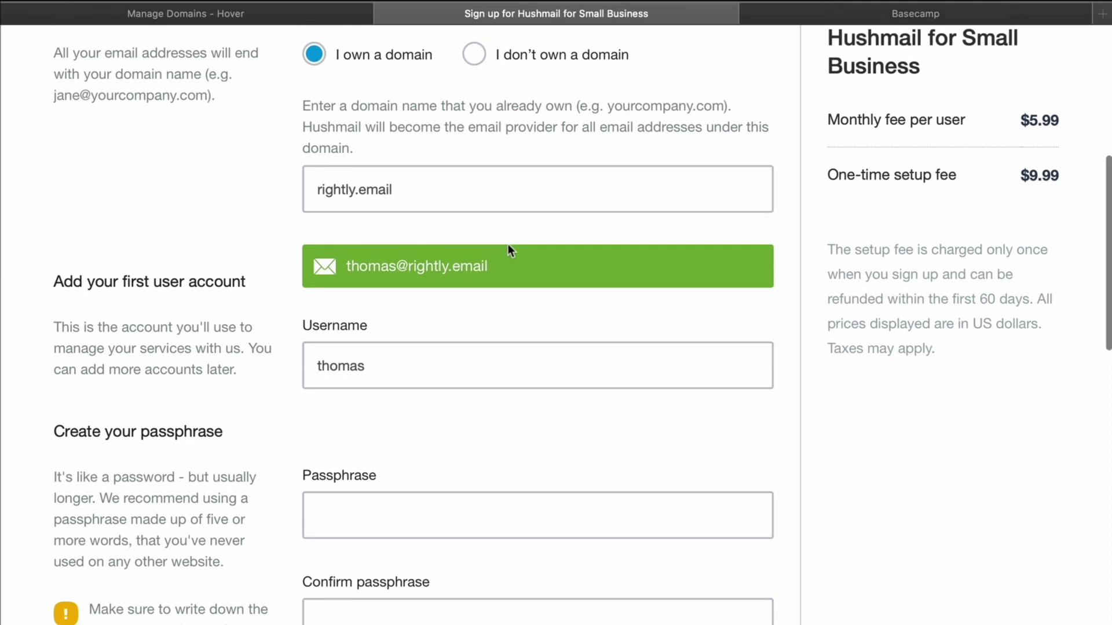
scroll(228, 282, "down", 2)
scroll(230, 282, "down", 4)
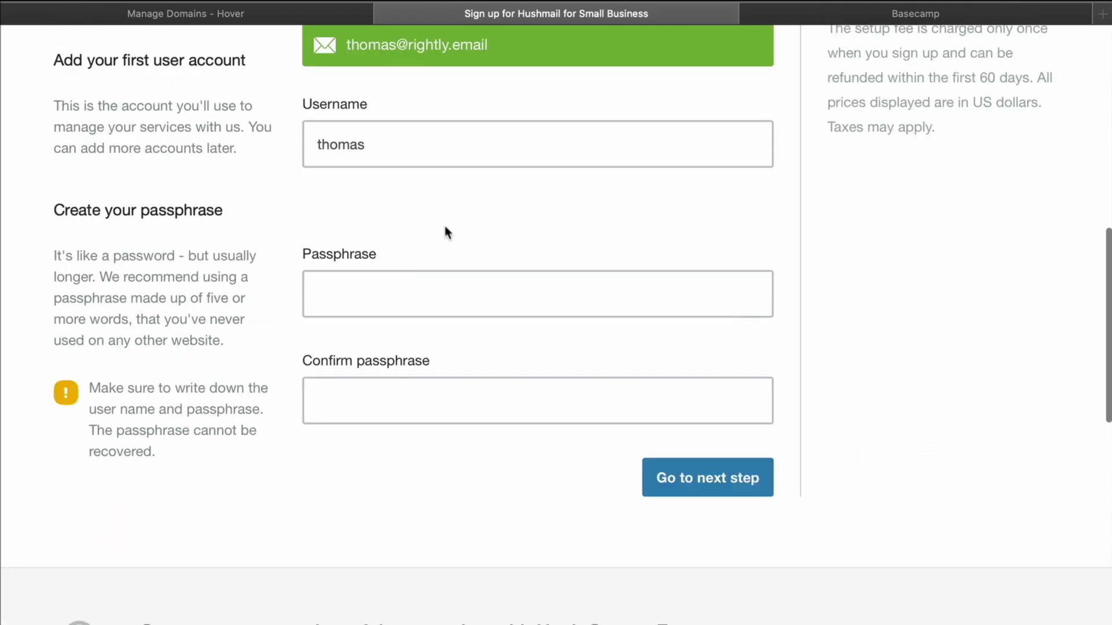
left_click(372, 302)
key("super+v")
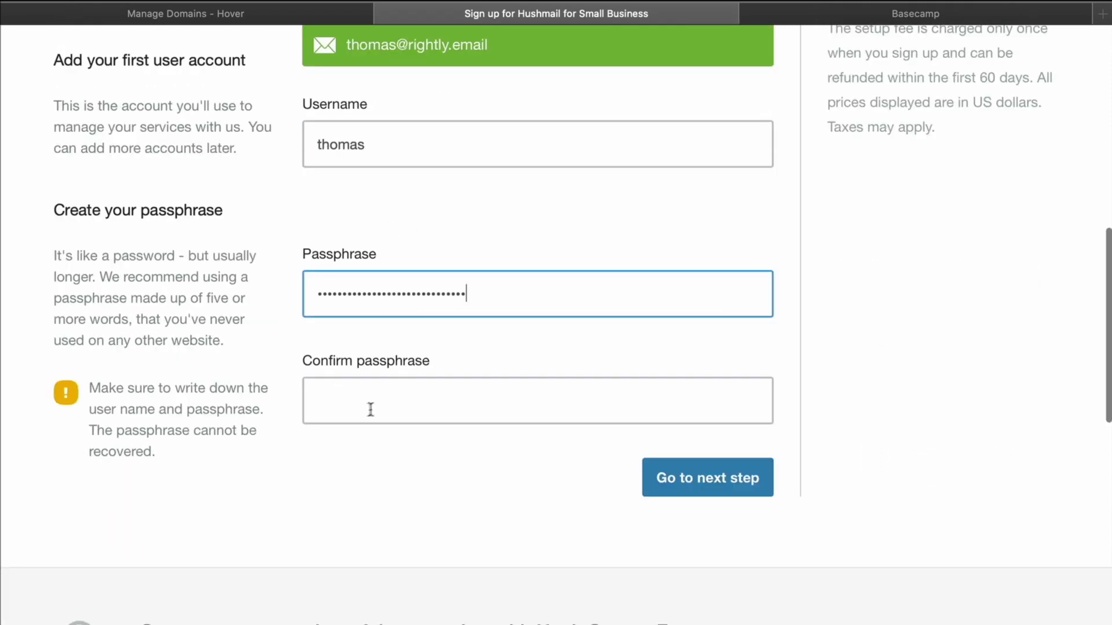
left_click(371, 408)
key("super+v")
left_click(472, 482)
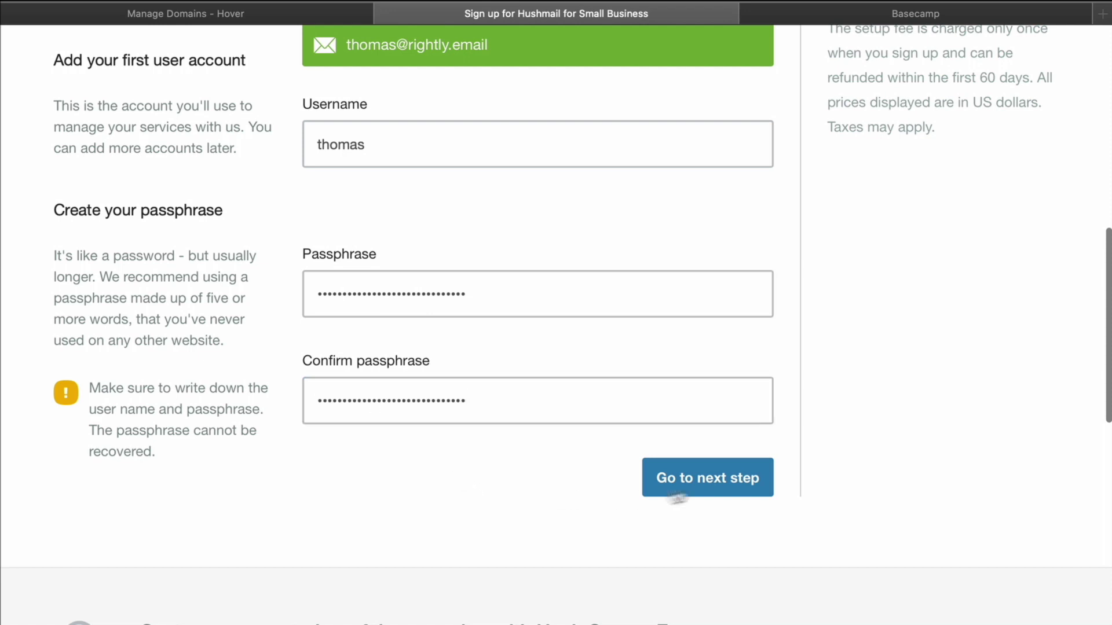
left_click(713, 479)
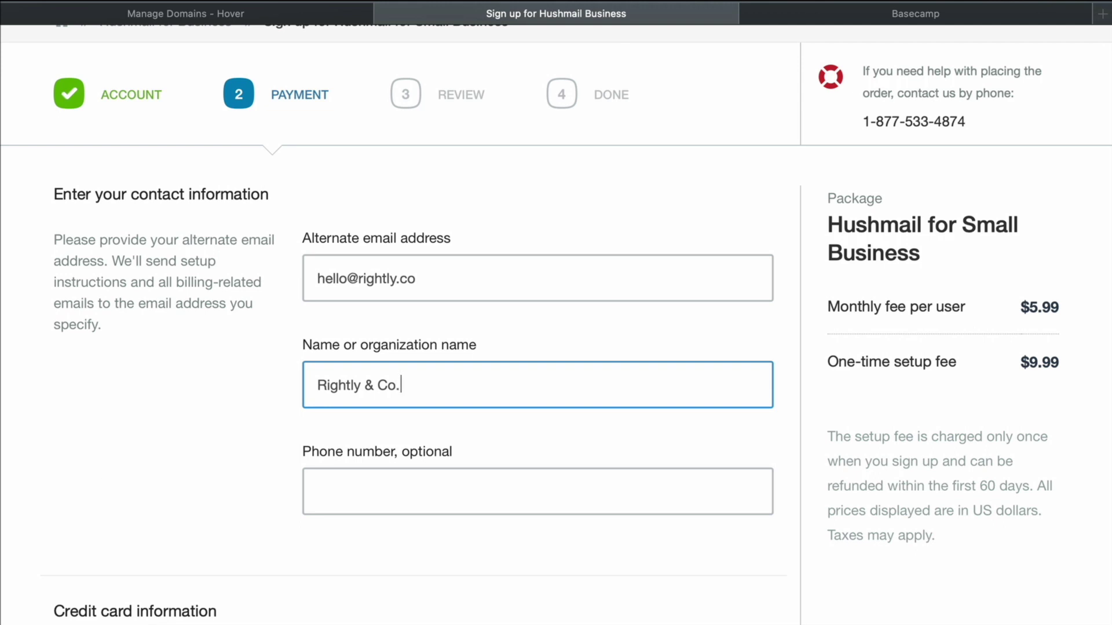
Leave the optional phone number blank and scroll down to the Confirm your order section
left_click(449, 502)
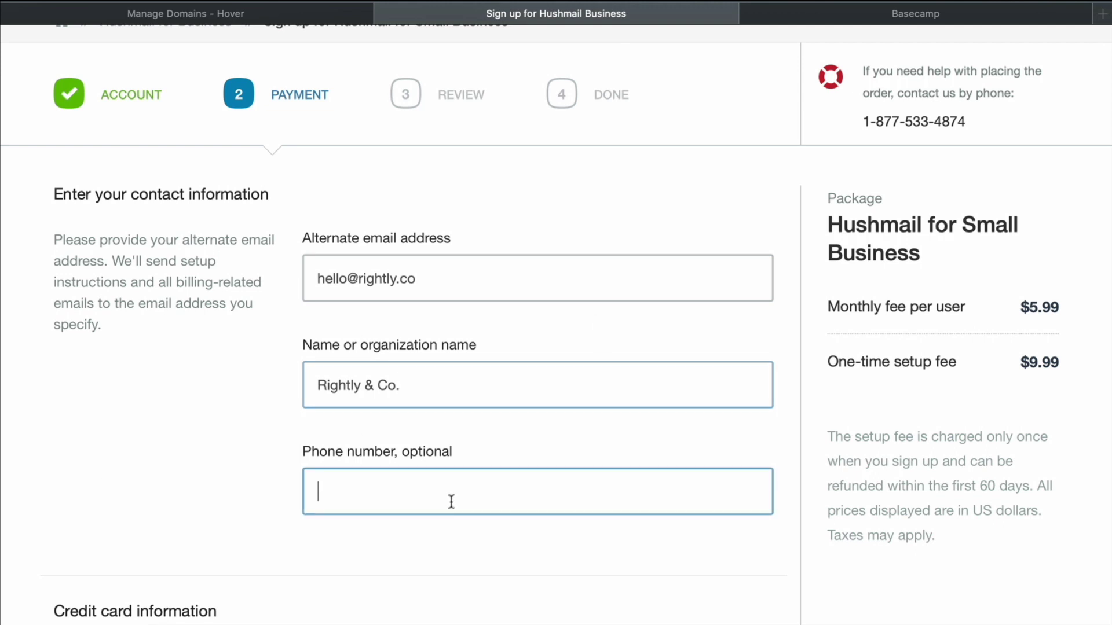
left_click(258, 404)
scroll(265, 404, "down", 3)
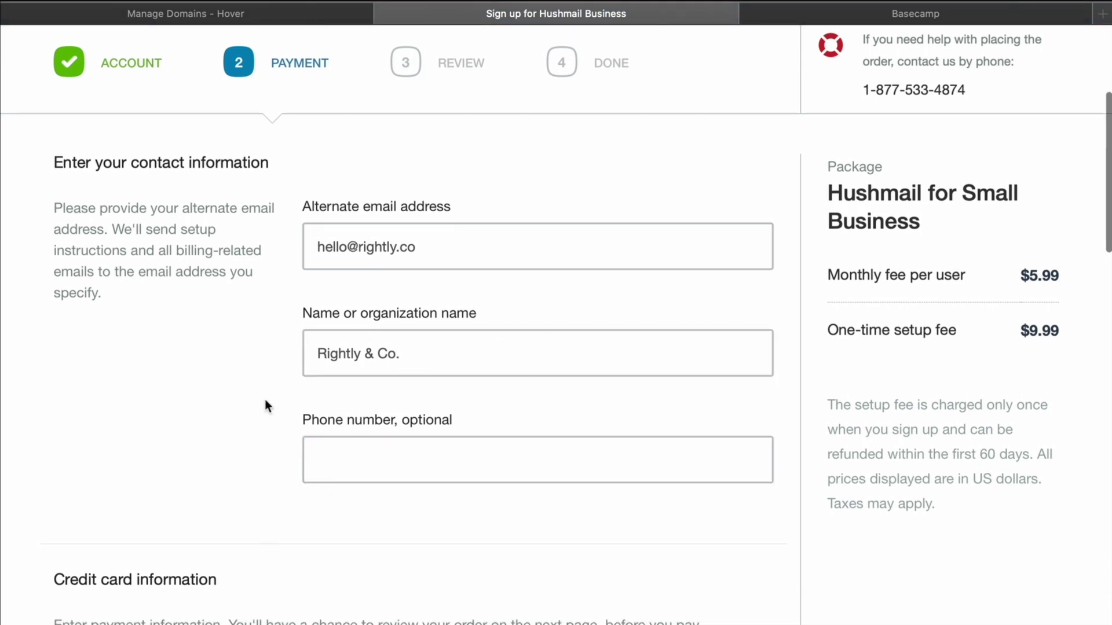
scroll(265, 404, "down", 5)
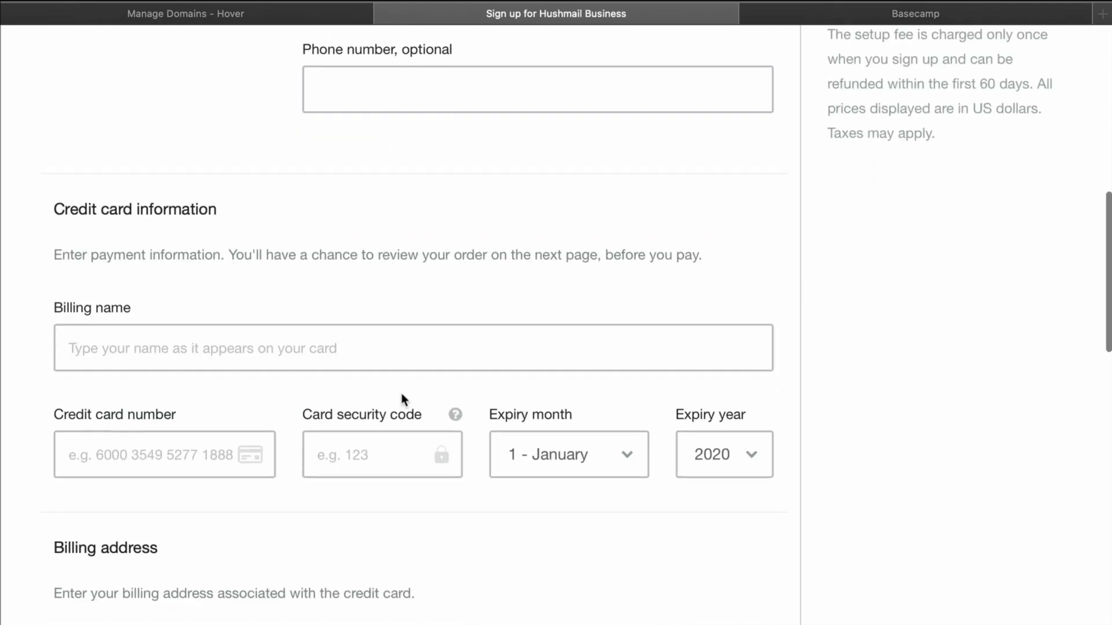
scroll(562, 351, "down", 1)
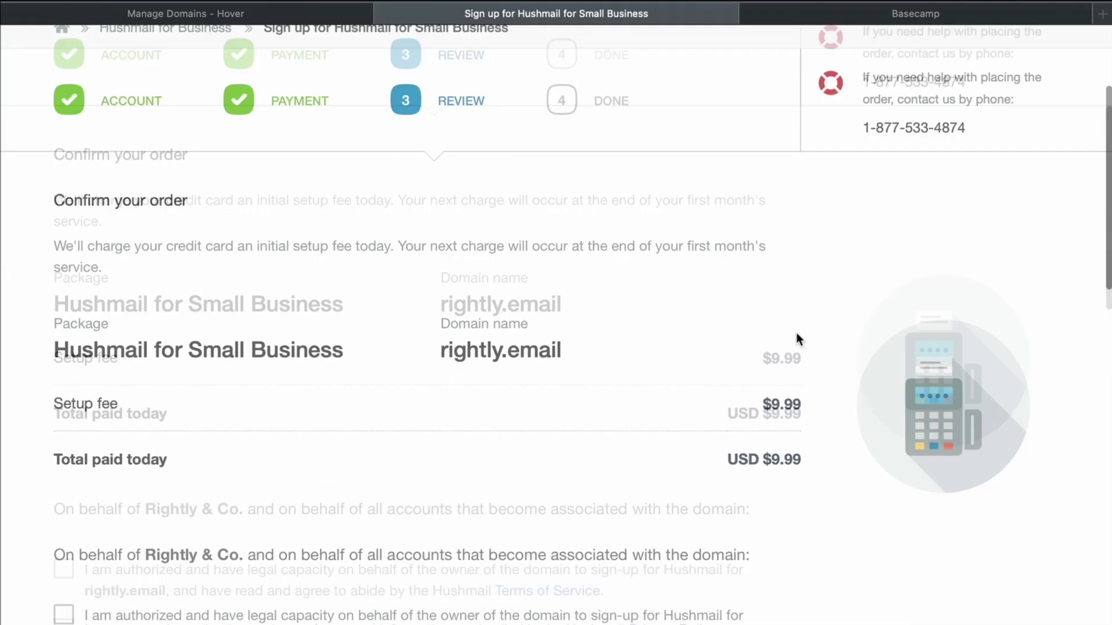
scroll(798, 336, "down", 5)
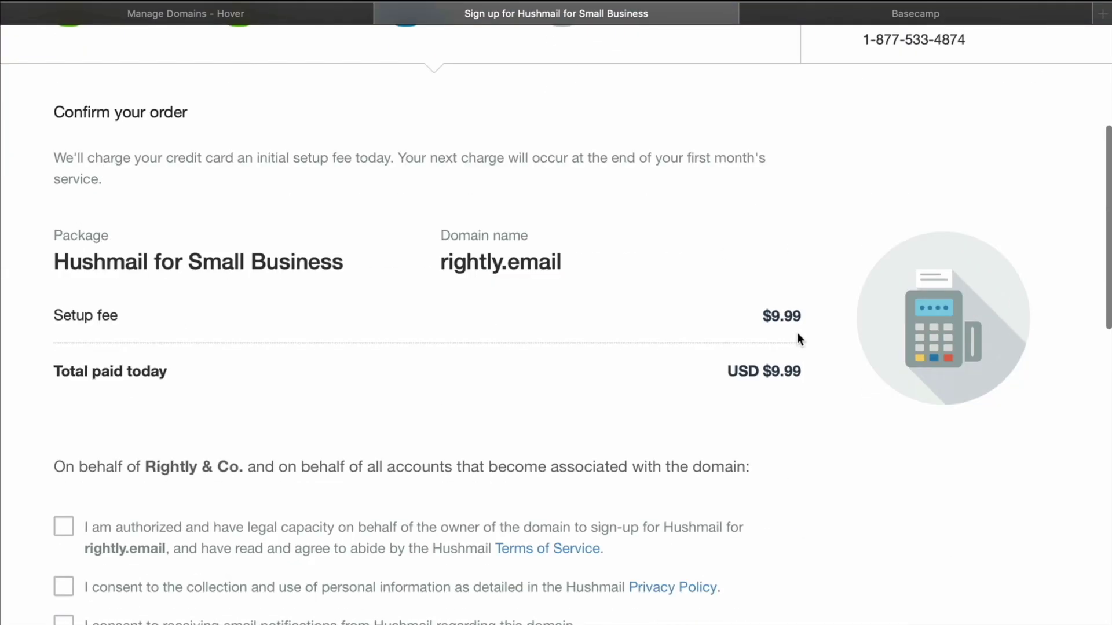
scroll(796, 332, "down", 1)
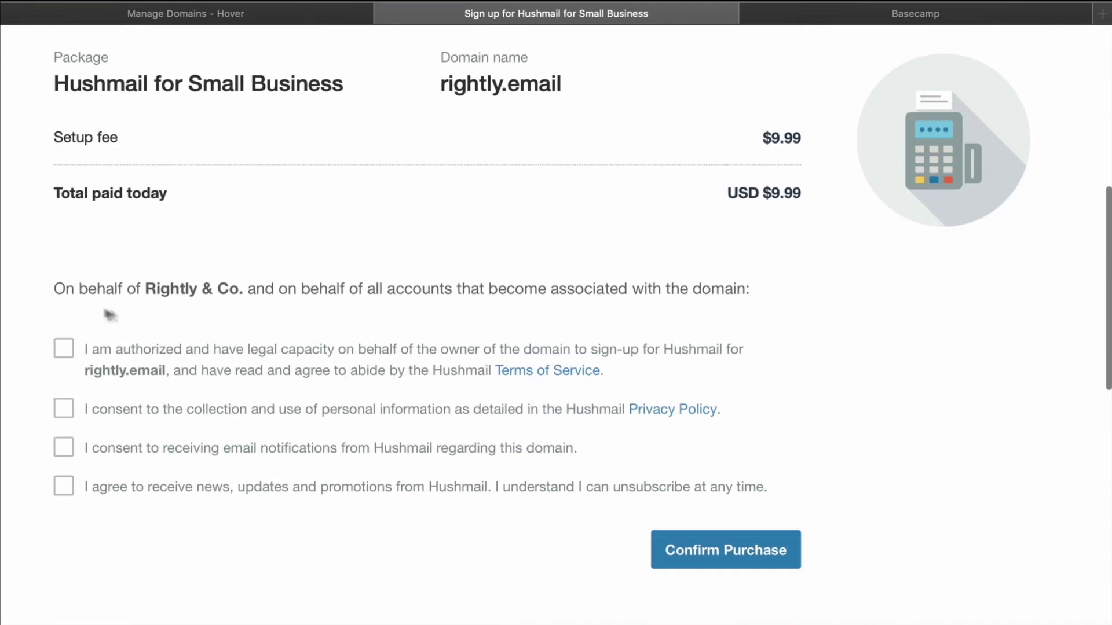
Accept the Terms of Service, Privacy Policy and domain email consents, leaving news and promotions unticked
left_click(287, 363)
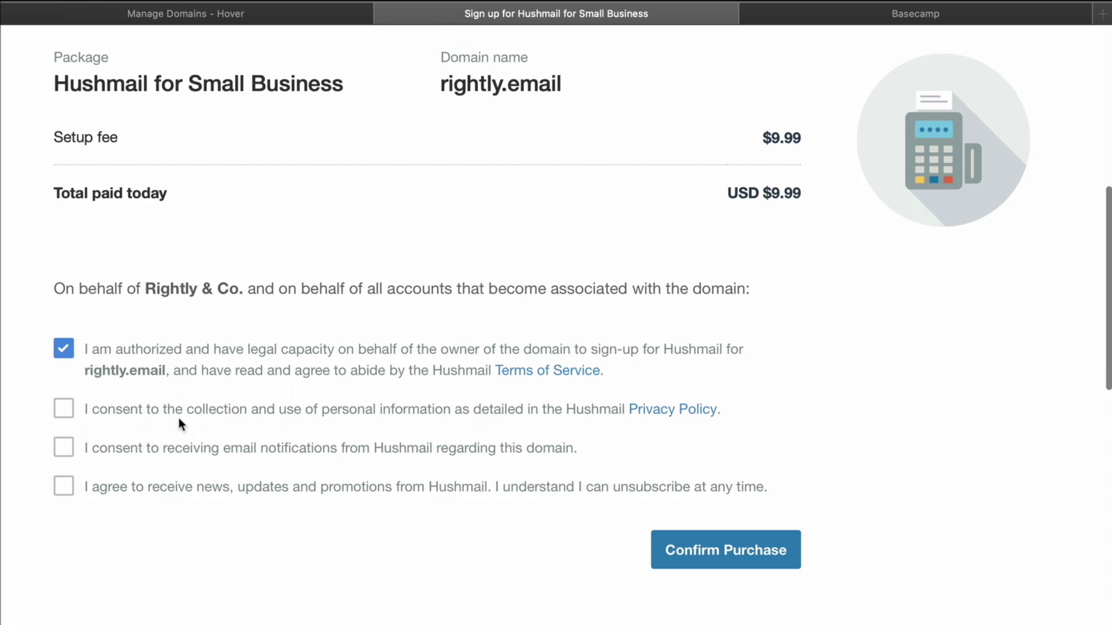
left_click(223, 414)
left_click(131, 455)
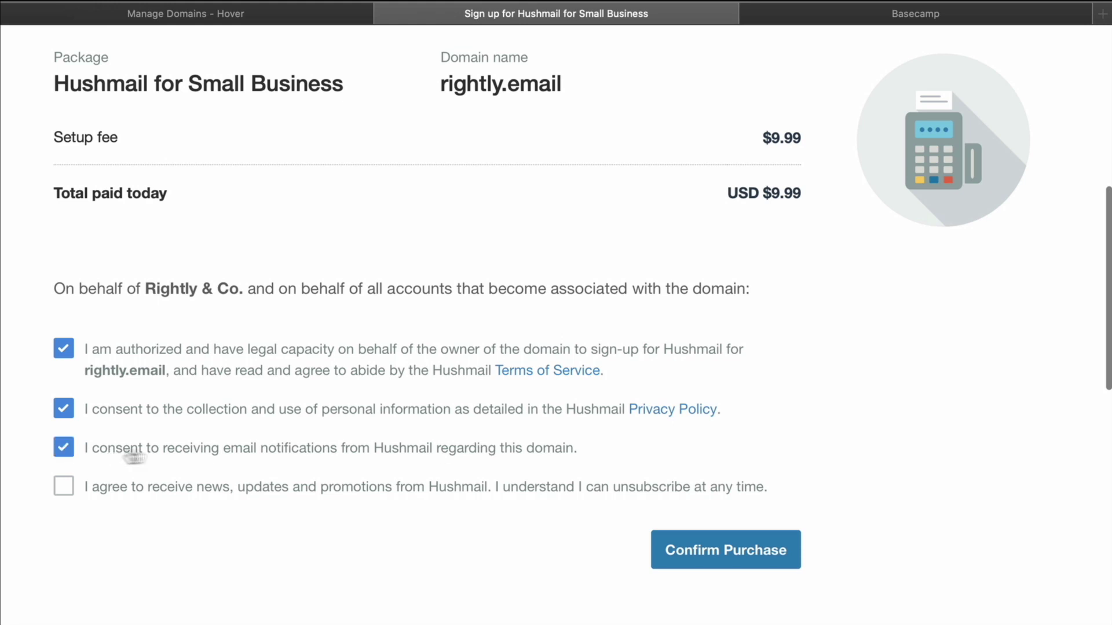
left_click(165, 489)
left_click(94, 495)
Confirm the Hushmail for Small Business purchase
left_click(733, 553)
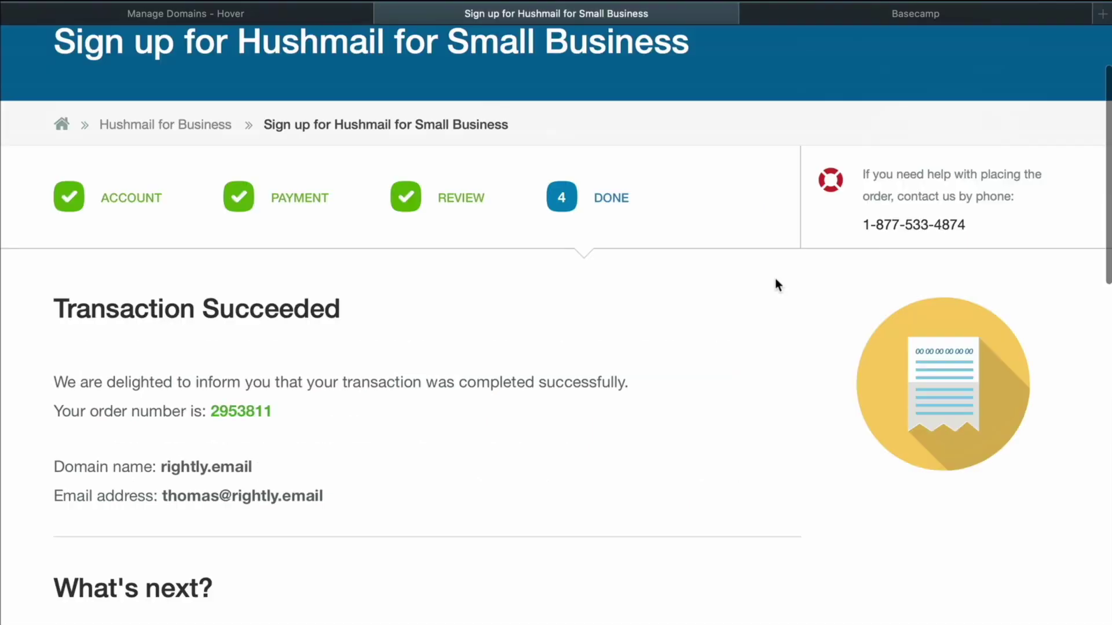
scroll(775, 279, "down", 5)
scroll(775, 283, "down", 2)
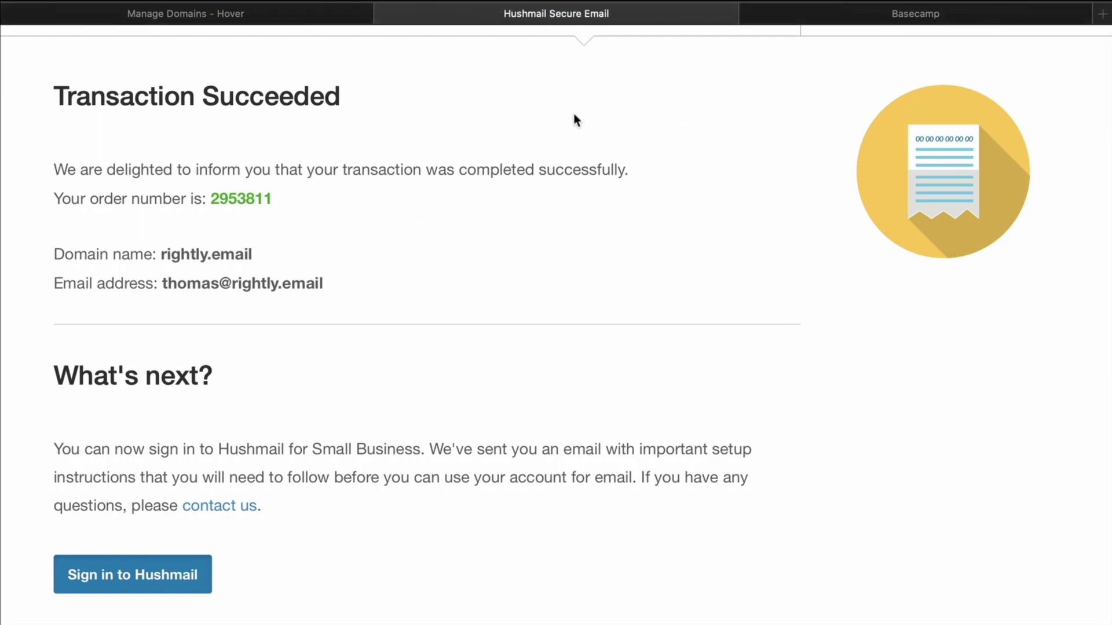
Sign in to the new rightly.email mailbox with the saved passphrase and read the welcome email
key("super+backslash")
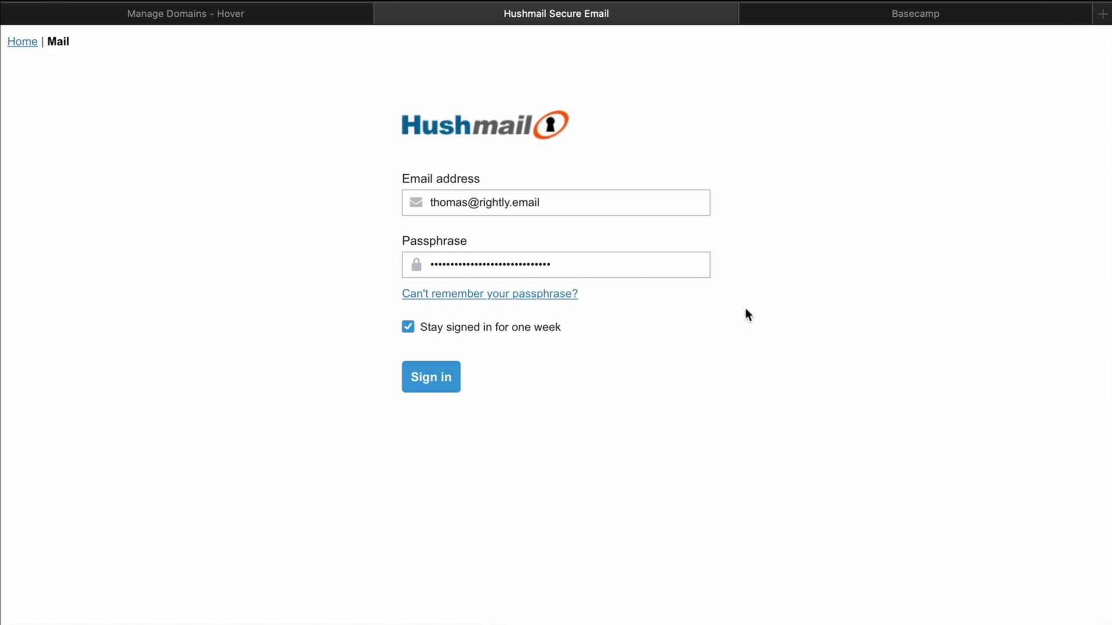
left_click(421, 375)
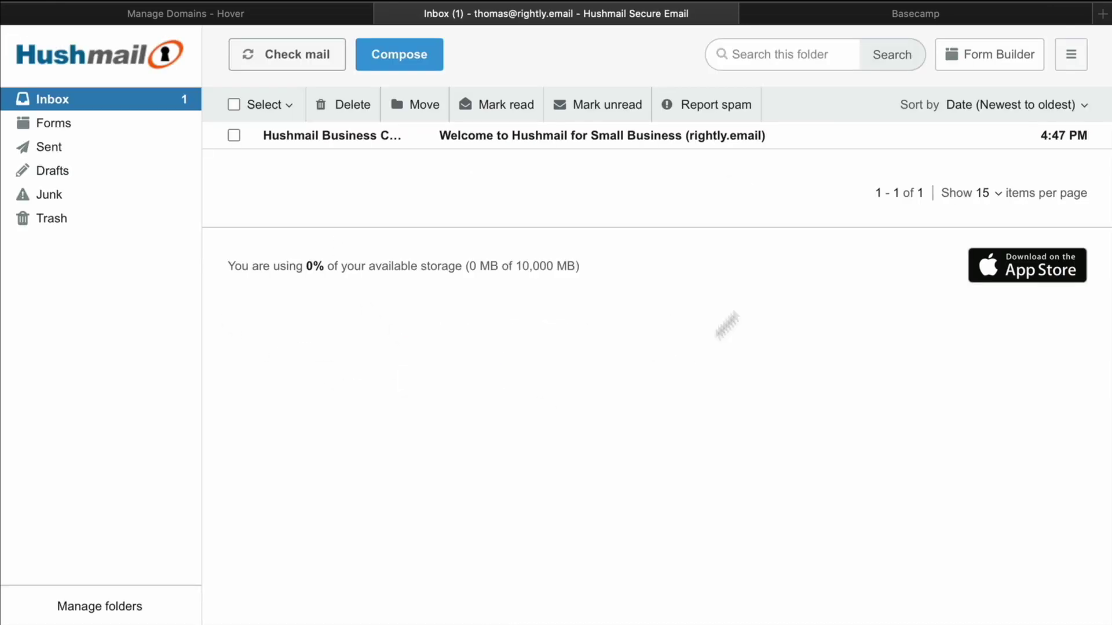
left_click(603, 139)
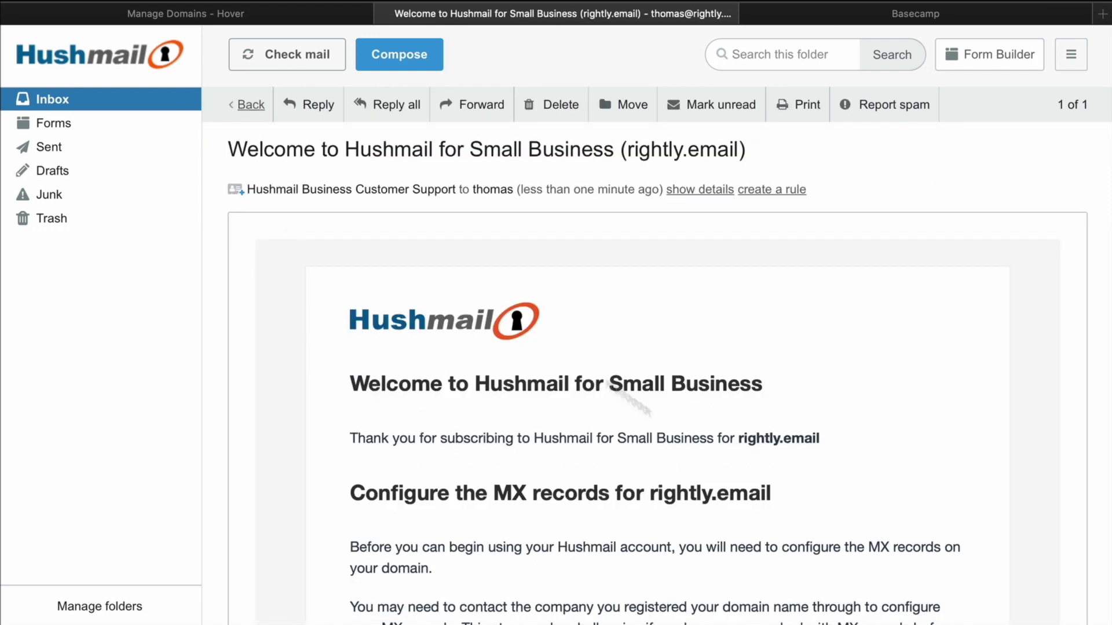
left_click(241, 105)
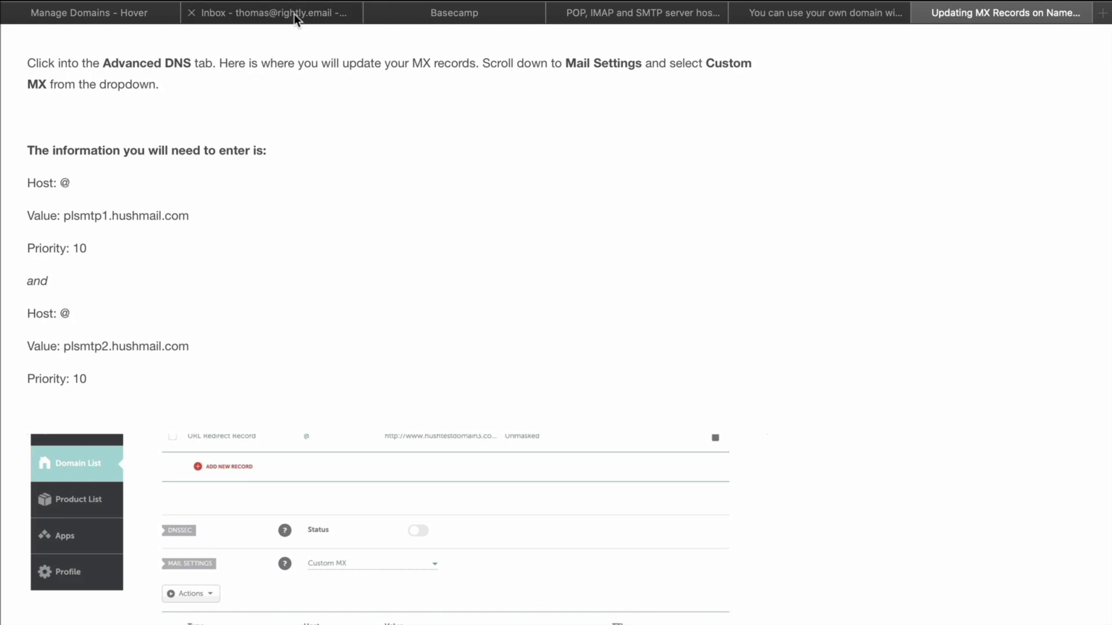
Open the MX record setup guide and select the plsmtp1.hushmail.com mail server value
left_click(93, 14)
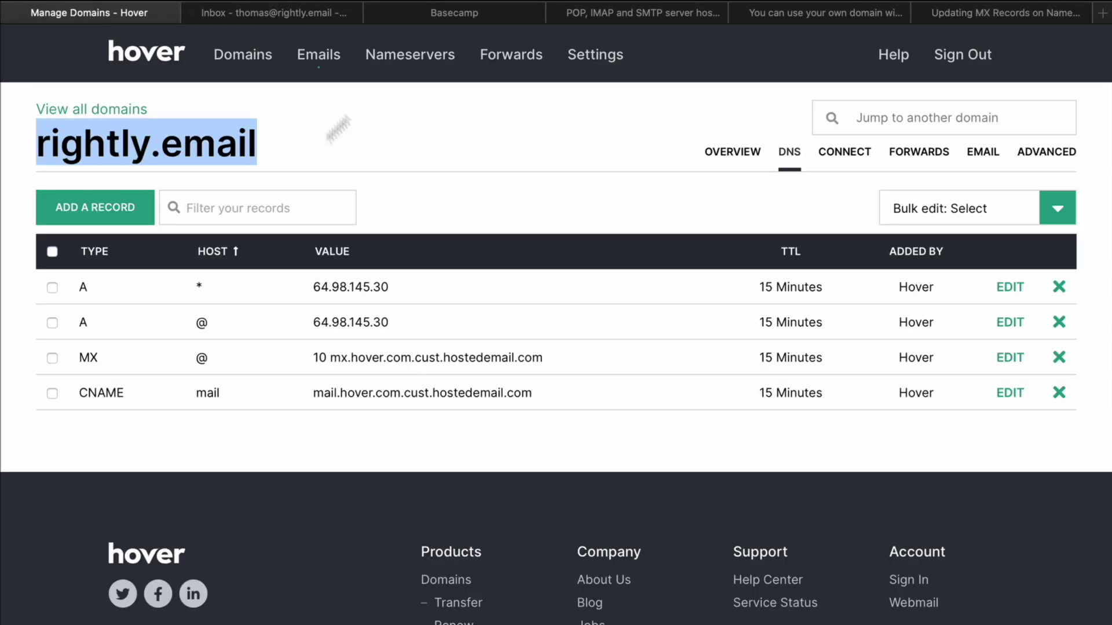
left_click(394, 463)
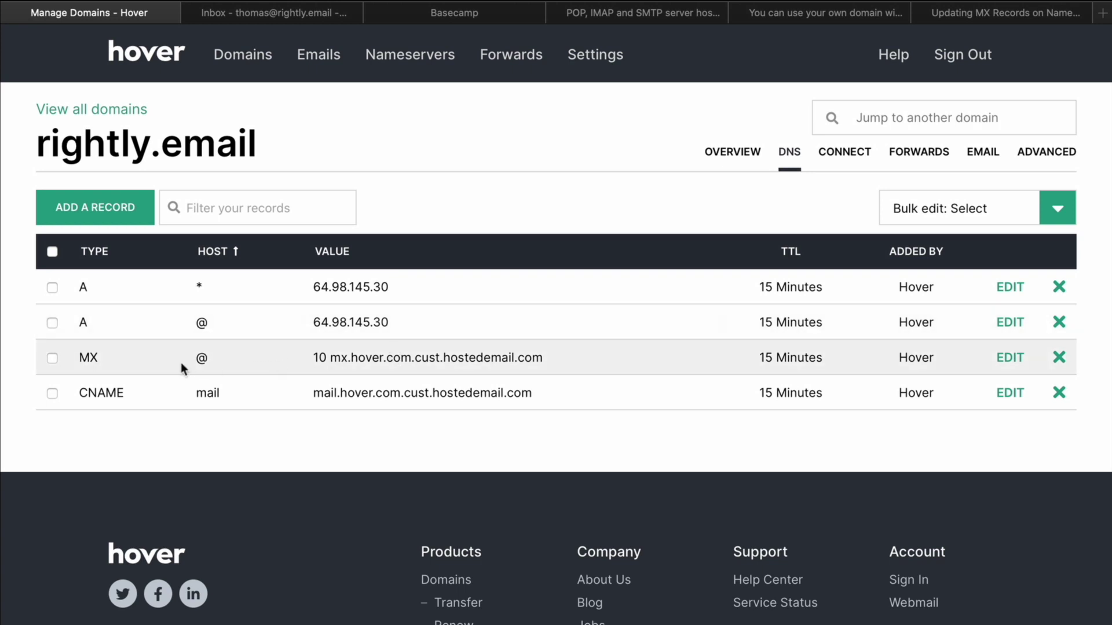
left_click(829, 12)
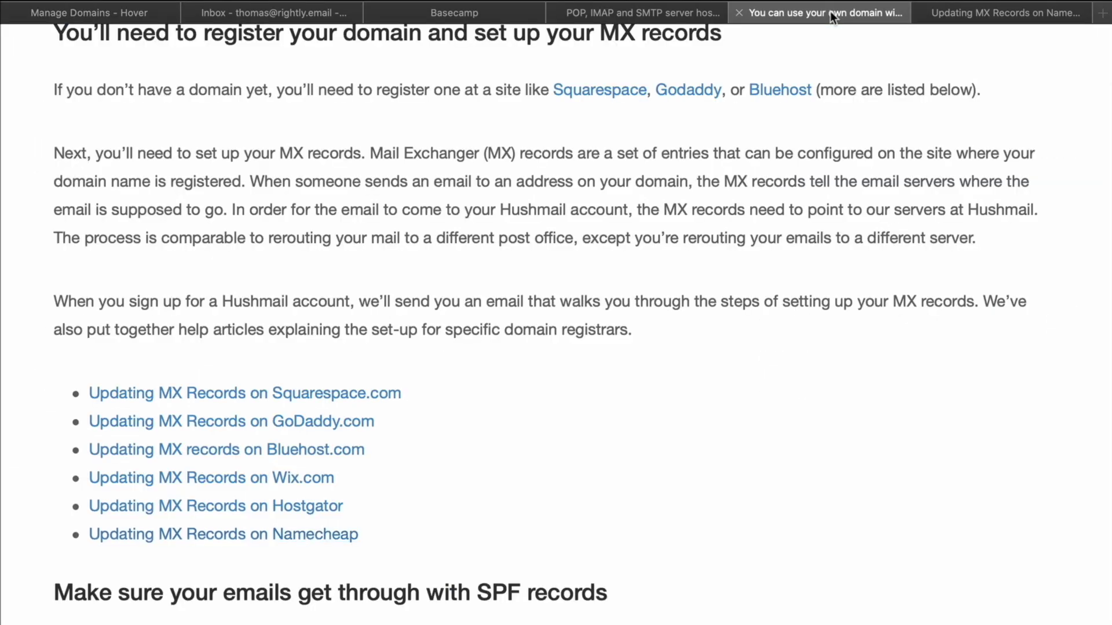
left_click(987, 16)
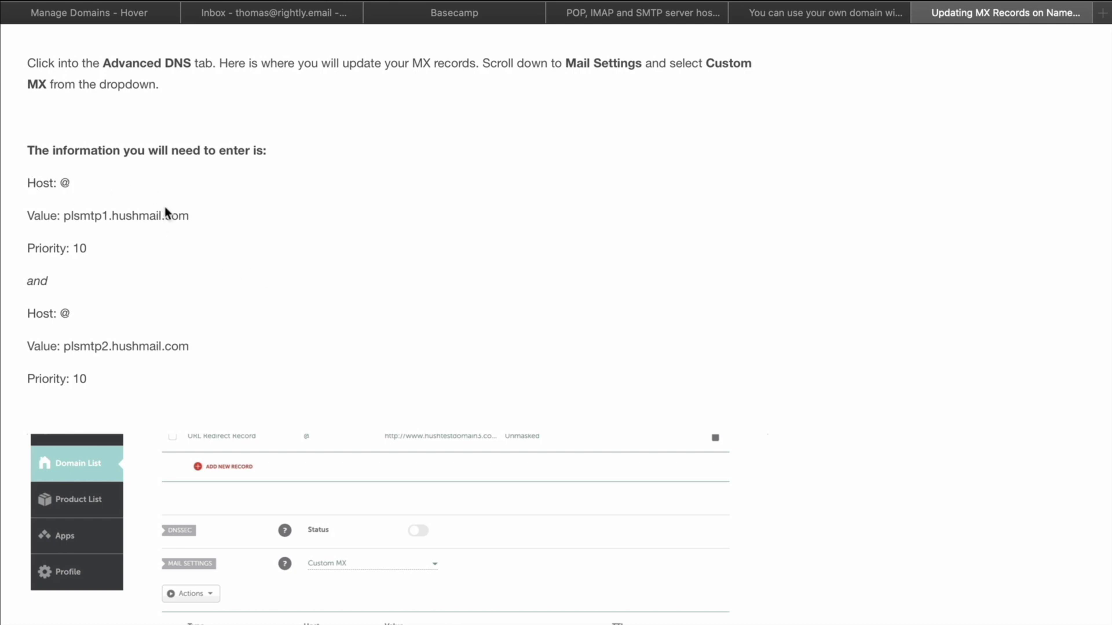
left_click_drag(189, 216, 76, 216)
key("super+c")
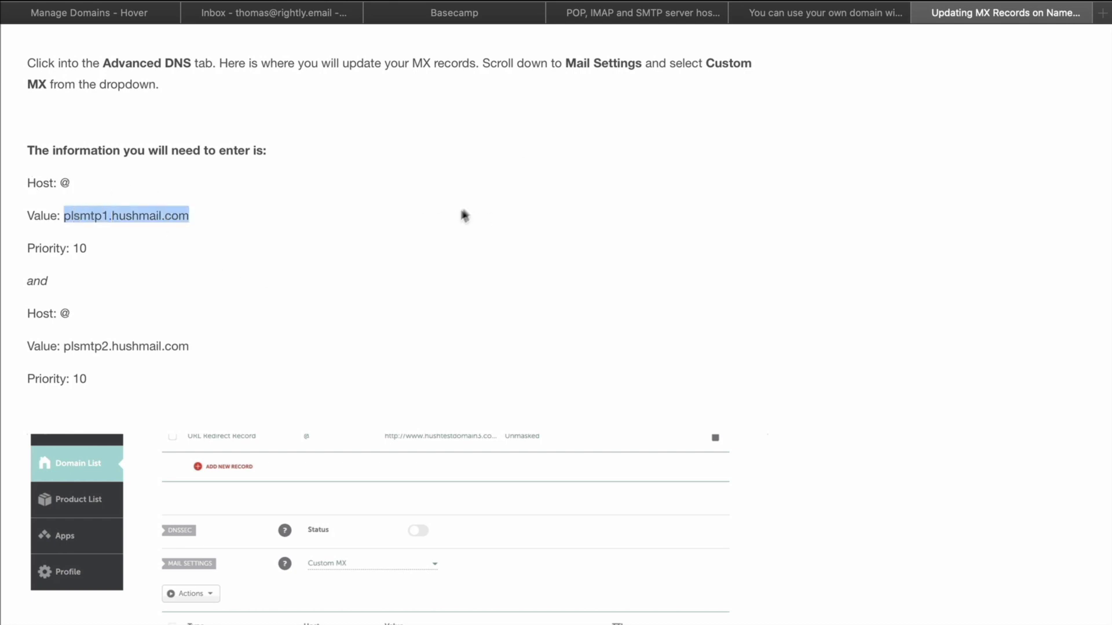
Delete rightly.email's default Hover MX record pointing to mx.hover.com.cust.hostedemail.com
left_click(79, 11)
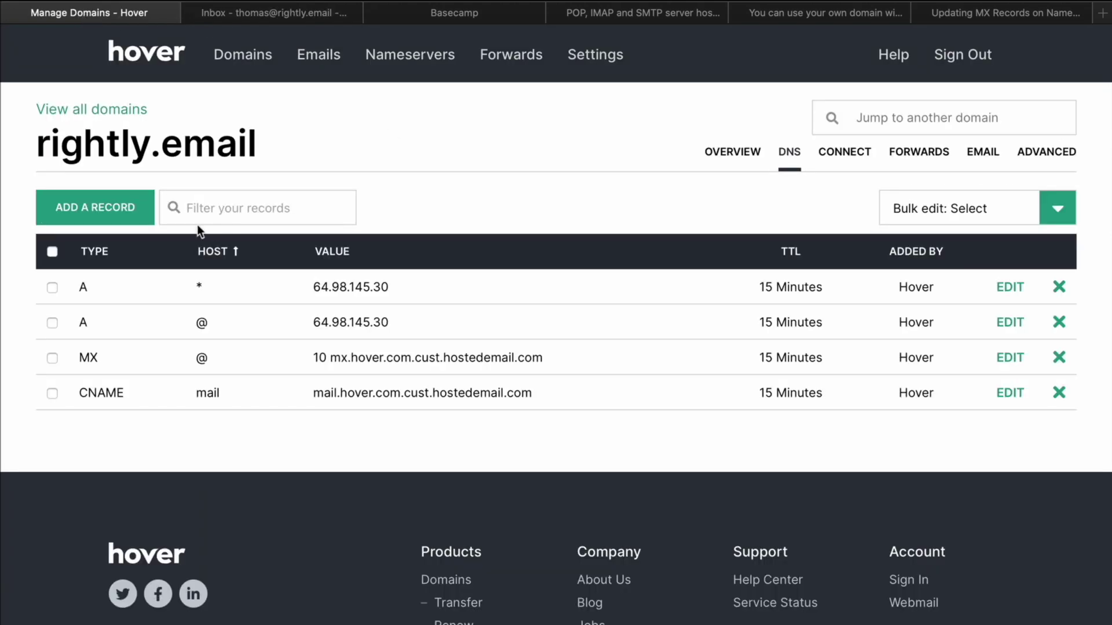
left_click(1059, 359)
left_click(817, 230)
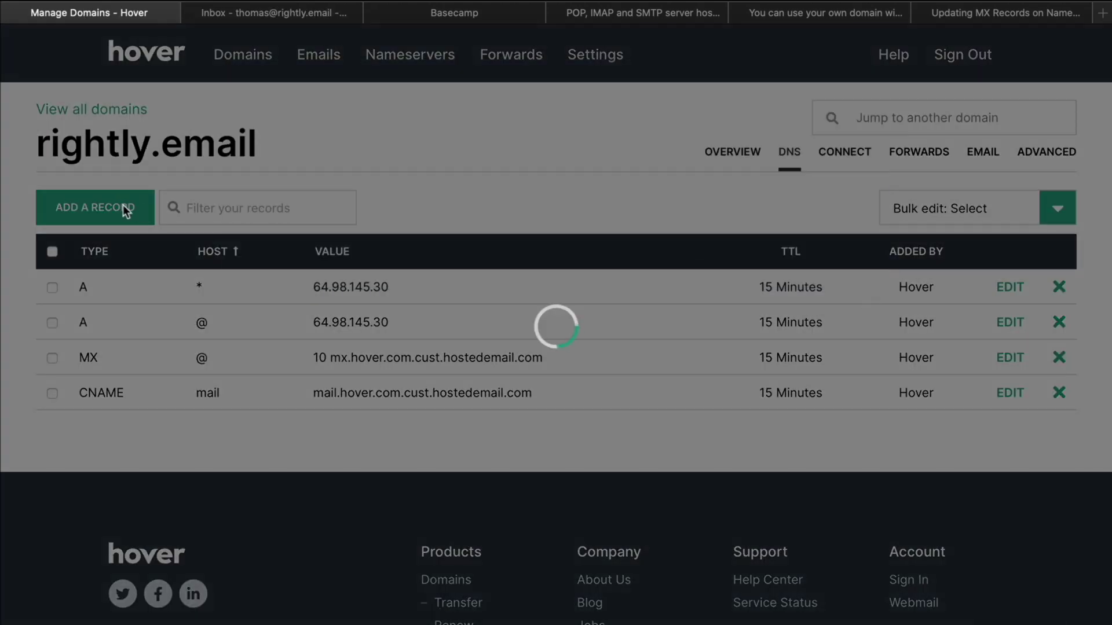
Create a new MX record in Hover and fill its mail server with plsmtp1.hushmail.com
left_click(103, 206)
left_click(380, 248)
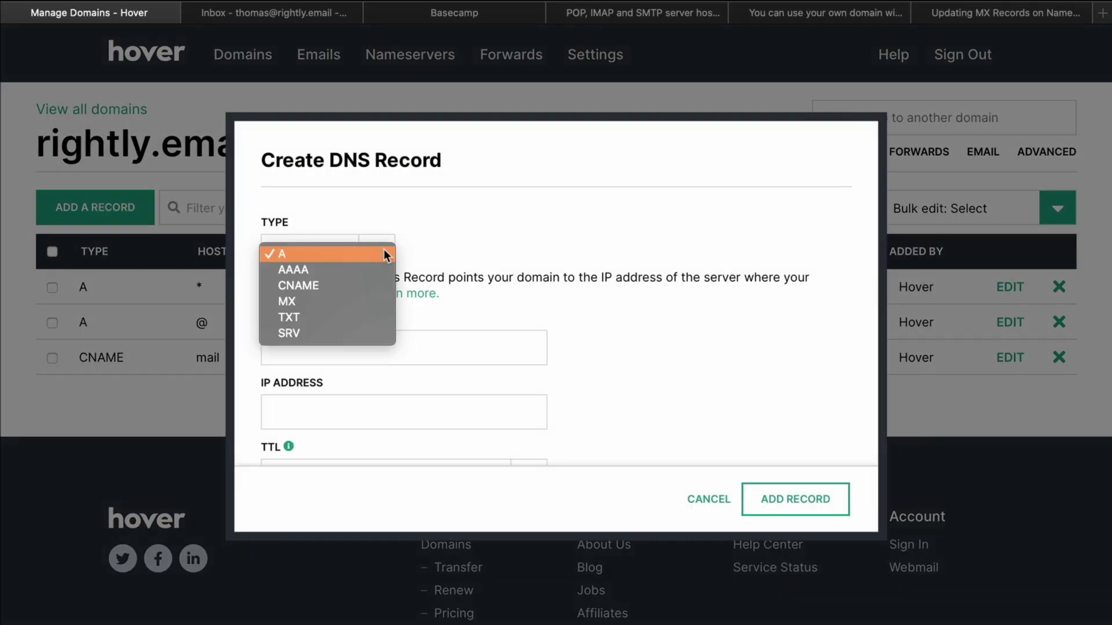
left_click(323, 301)
left_click(341, 354)
key("super+v")
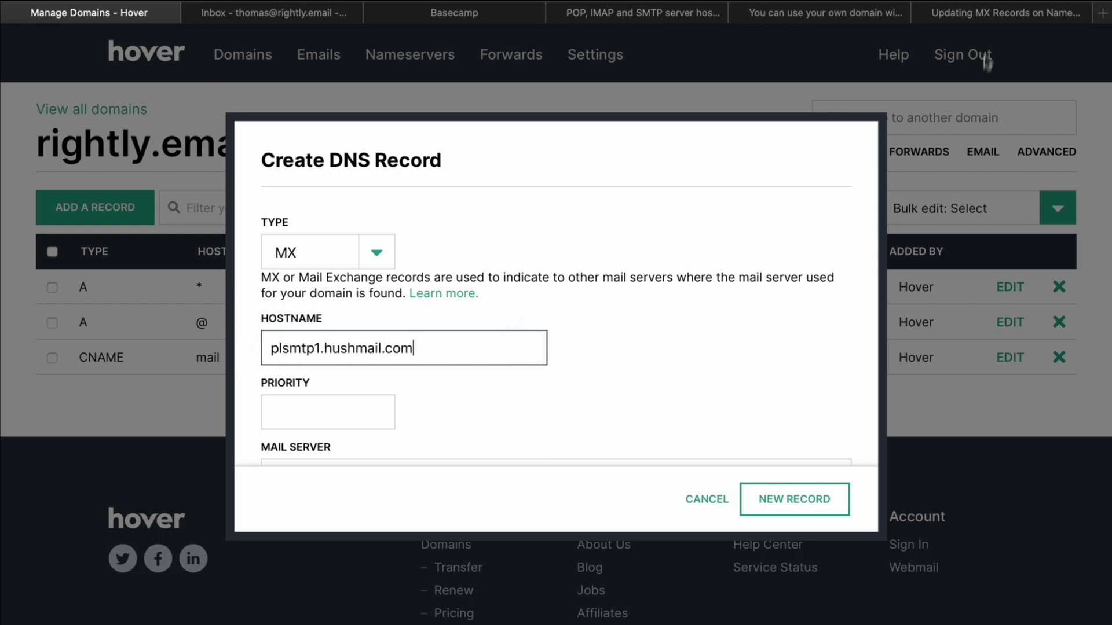
left_click(992, 16)
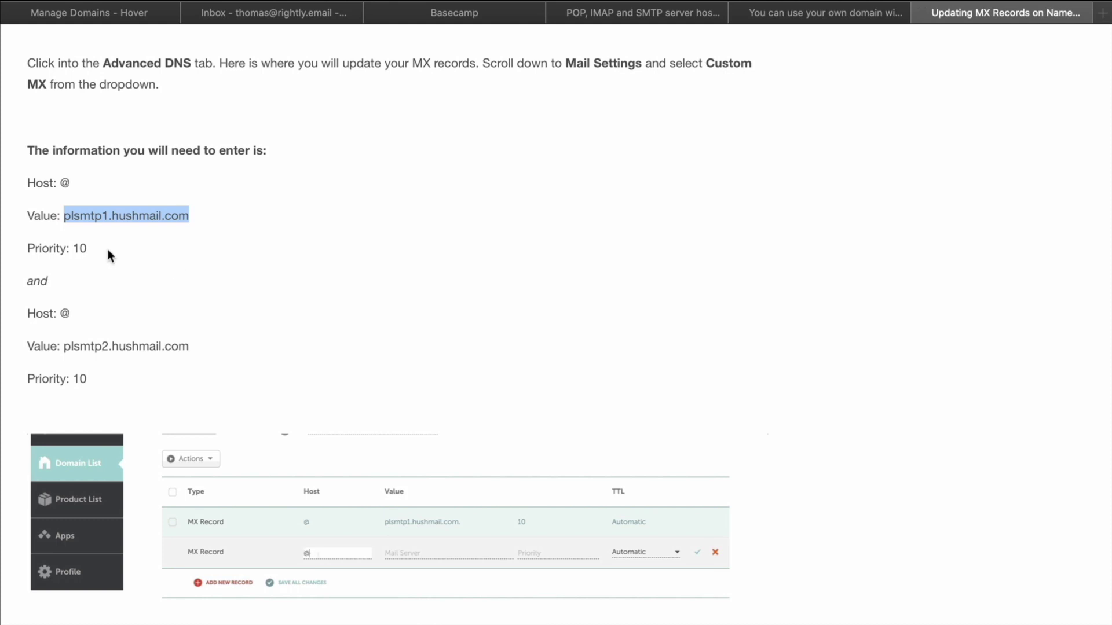
key("super+c")
left_click(122, 12)
key("super+v")
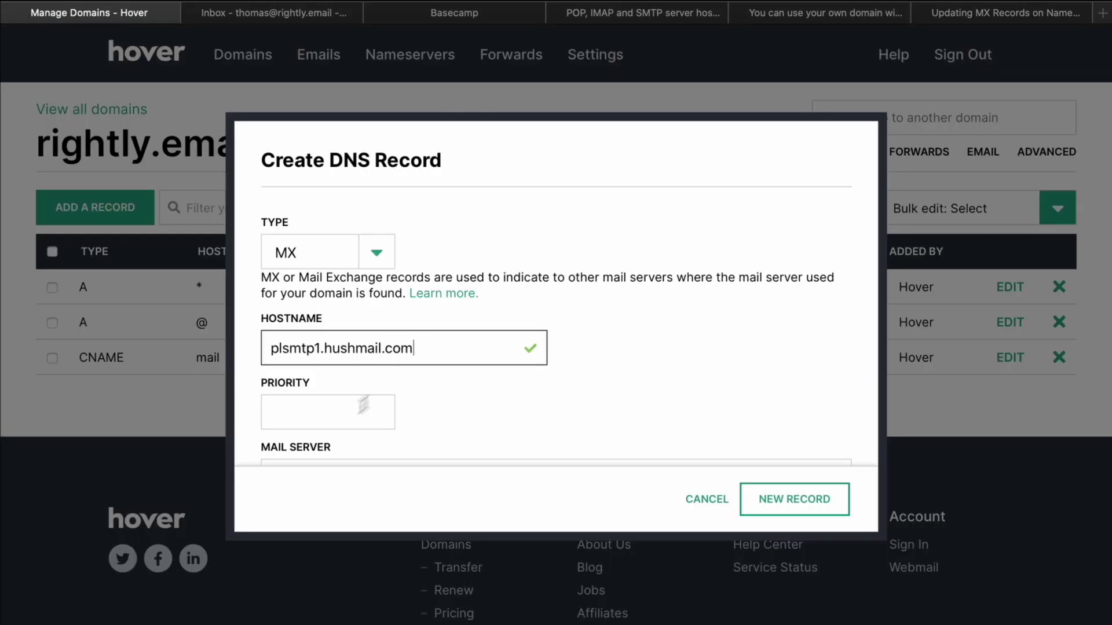
Set priority 10 and re-paste plsmtp1.hushmail.com as the mail server
left_click(332, 410)
scroll(343, 406, "down", 2)
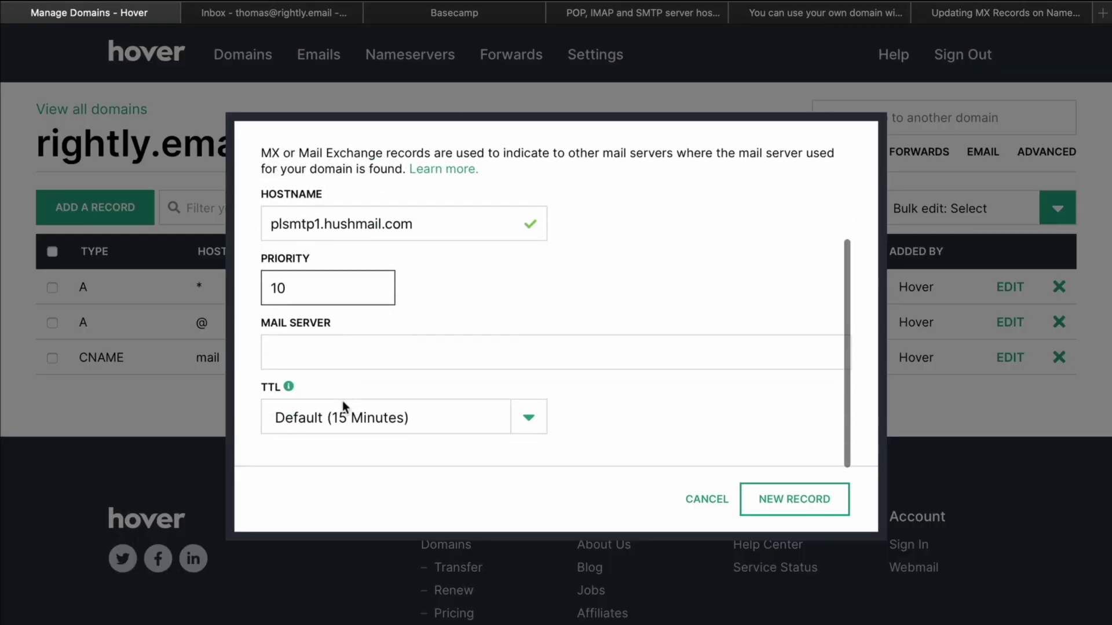
left_click(1006, 20)
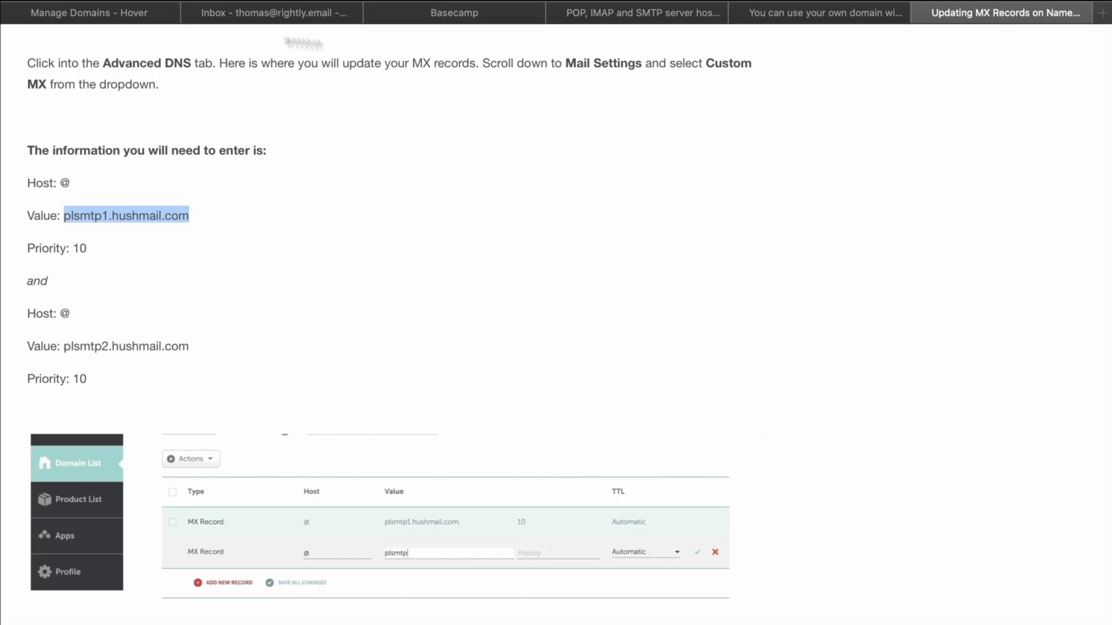
left_click(120, 17)
left_click(369, 358)
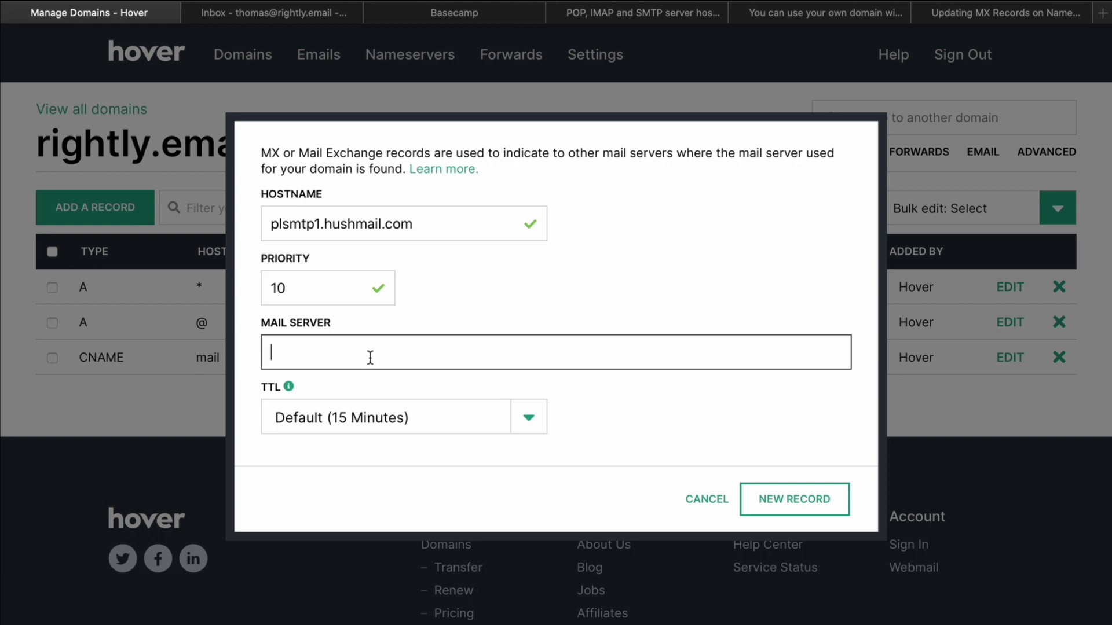
key("super+v")
Set the hostname to @ and save the MX record, then select plsmtp2.hushmail.com in the guide
left_click_drag(414, 224, 215, 225)
type("@")
left_click(683, 254)
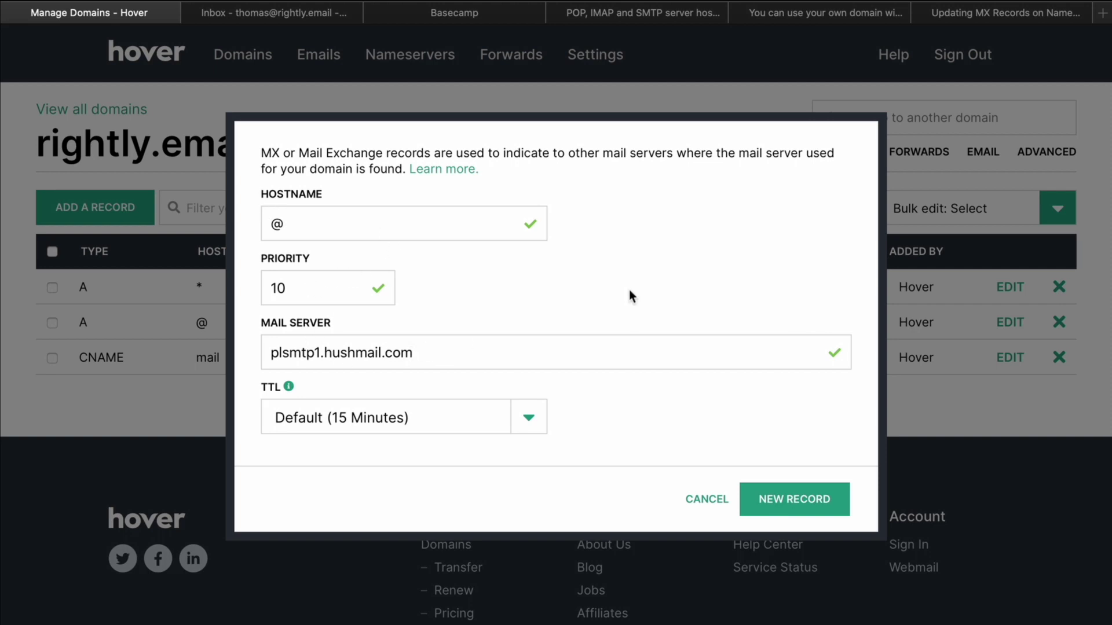
left_click(831, 491)
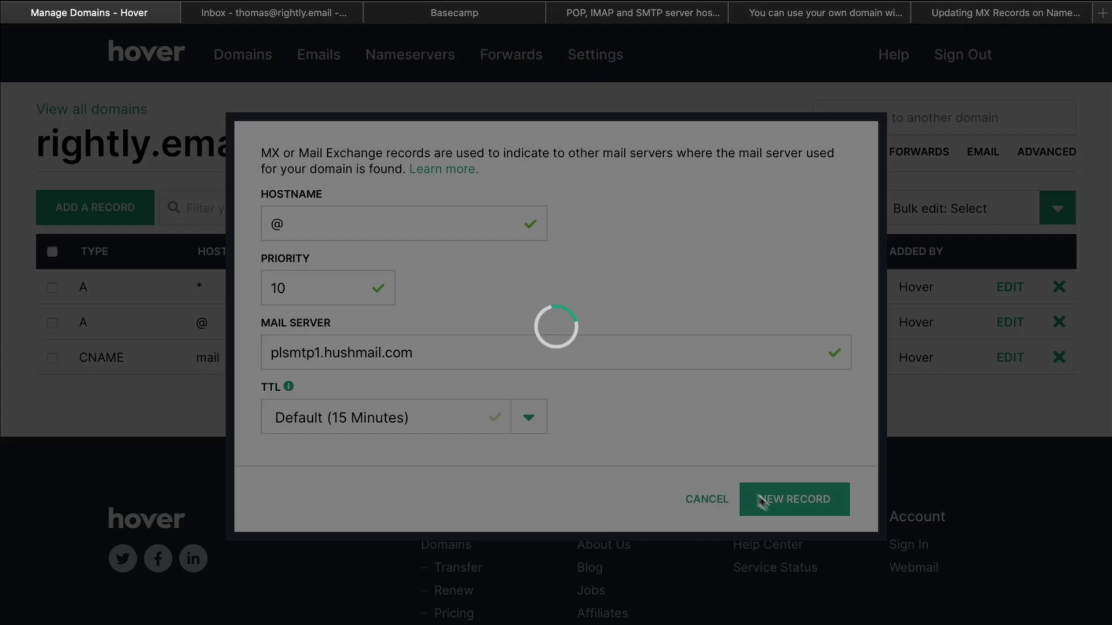
left_click(1001, 12)
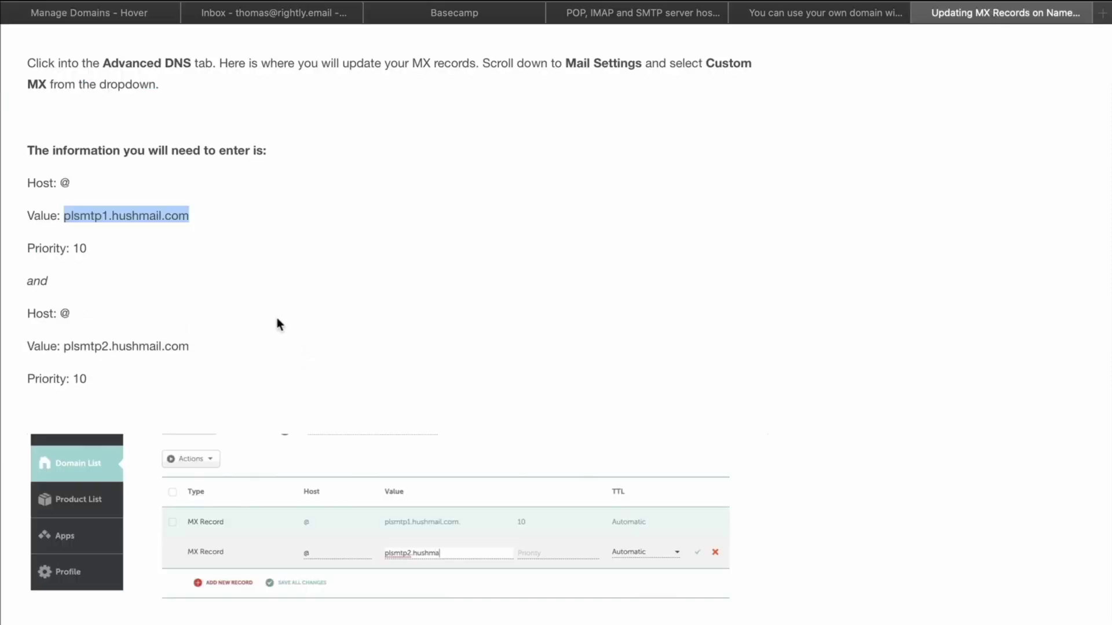
left_click_drag(195, 346, 64, 346)
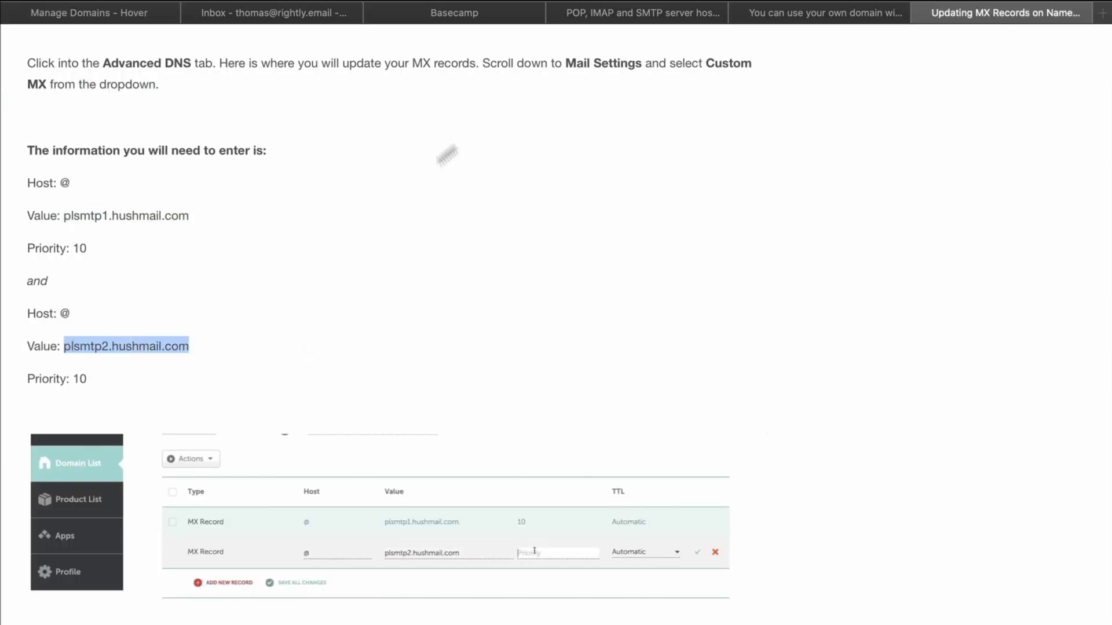
Add a second MX record: host @, priority 10, mail server plsmtp2.hushmail.com
left_click(127, 17)
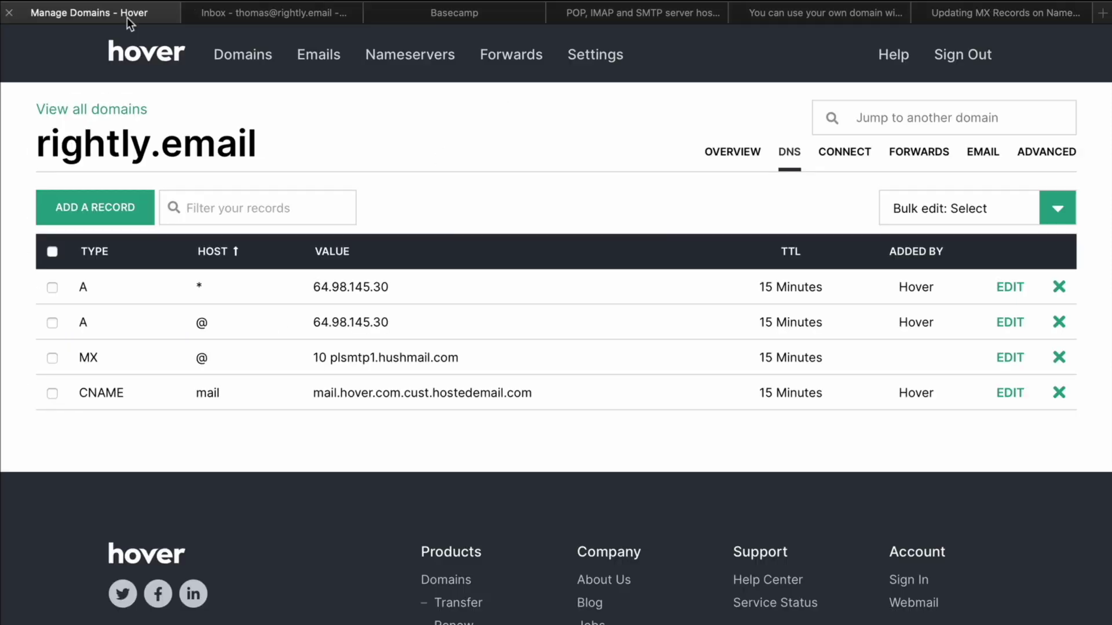
left_click(93, 207)
left_click(349, 255)
left_click(295, 302)
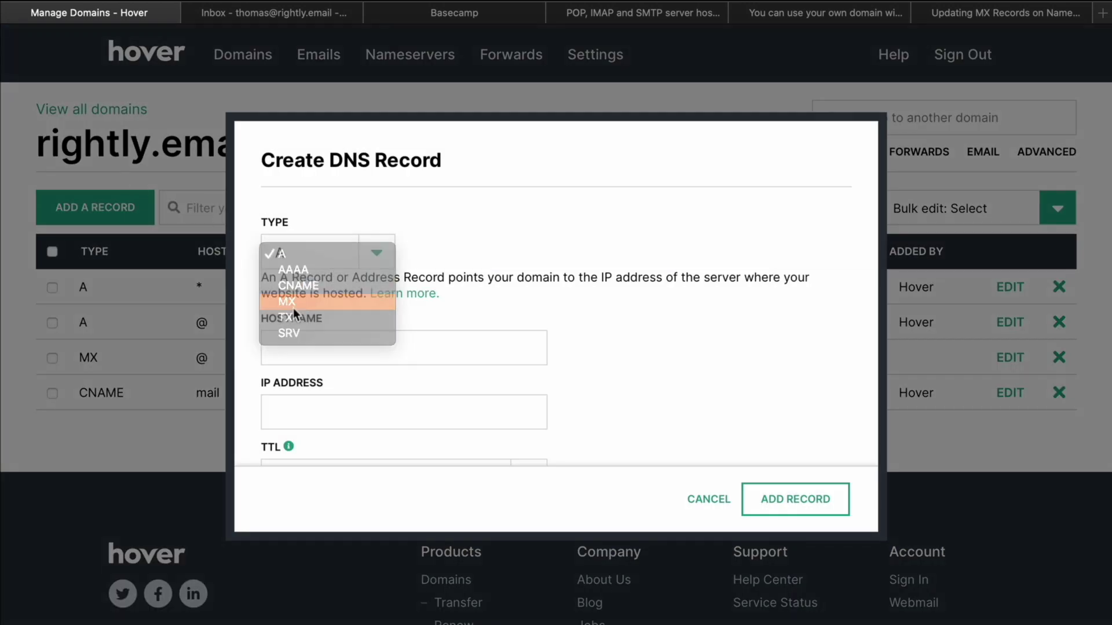
left_click(315, 342)
left_click(310, 399)
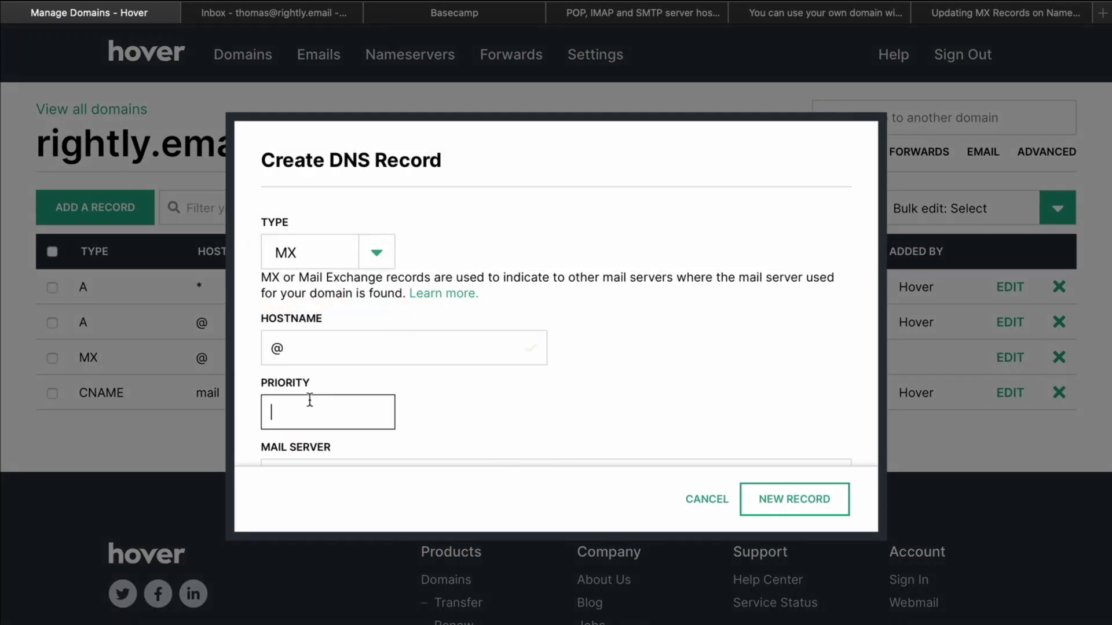
scroll(337, 399, "down", 3)
left_click(355, 351)
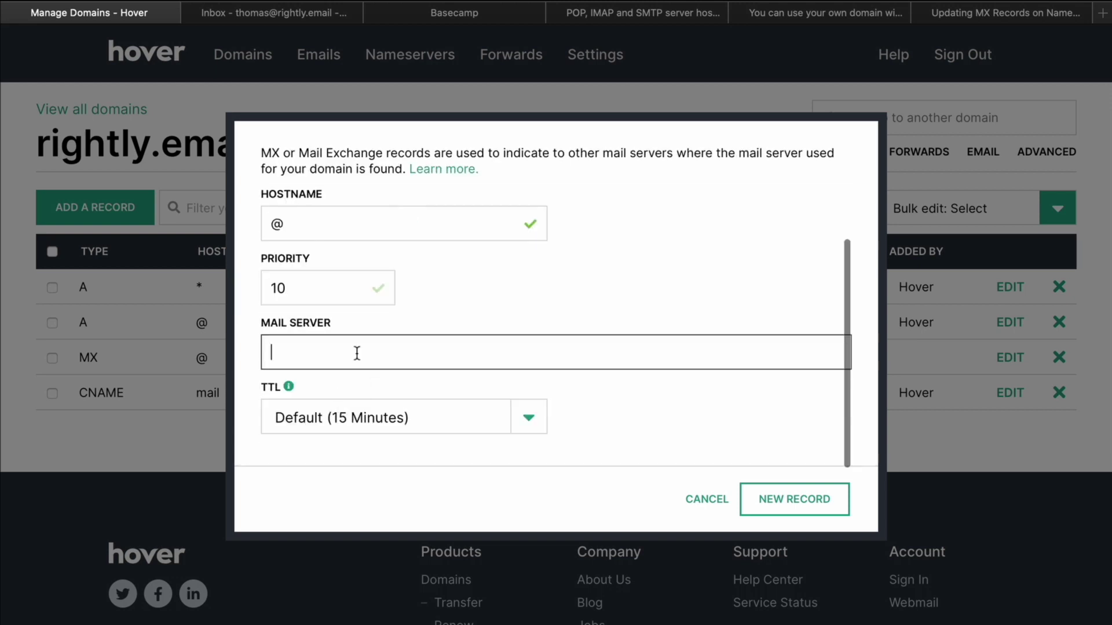
key("ctrl+v")
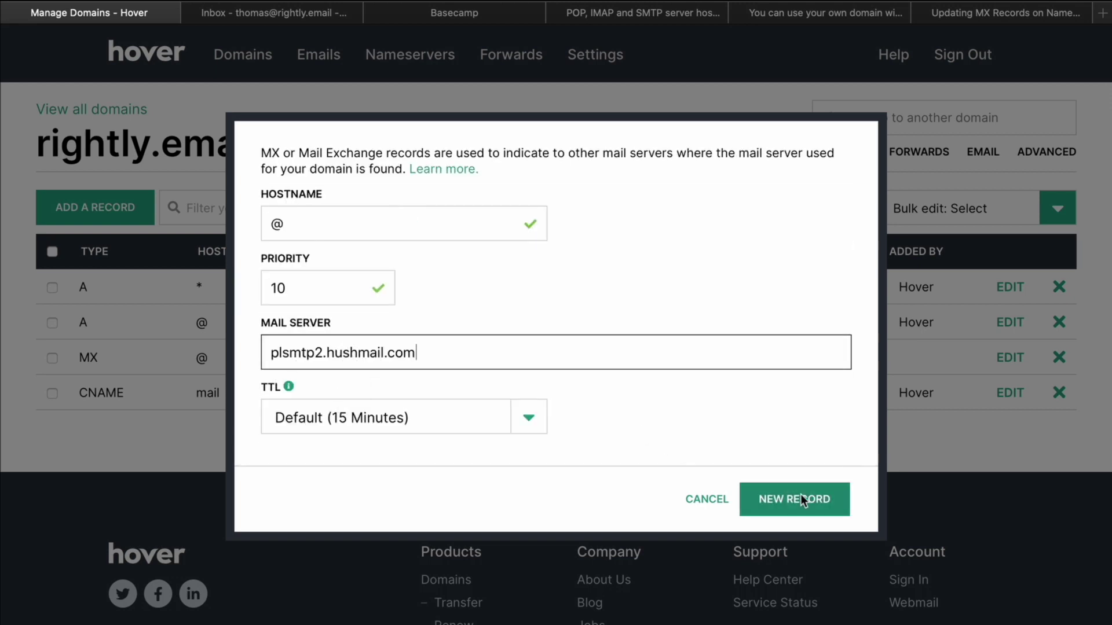
left_click(796, 493)
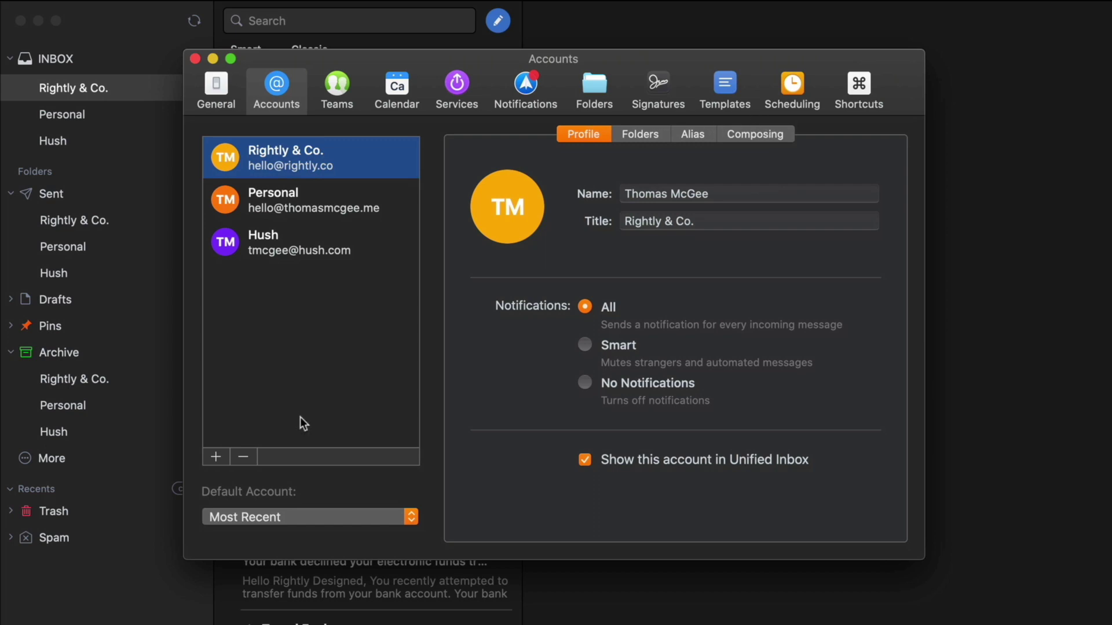
Start a manual Spark account with the user's rightly.email address and the pasted password
left_click(216, 457)
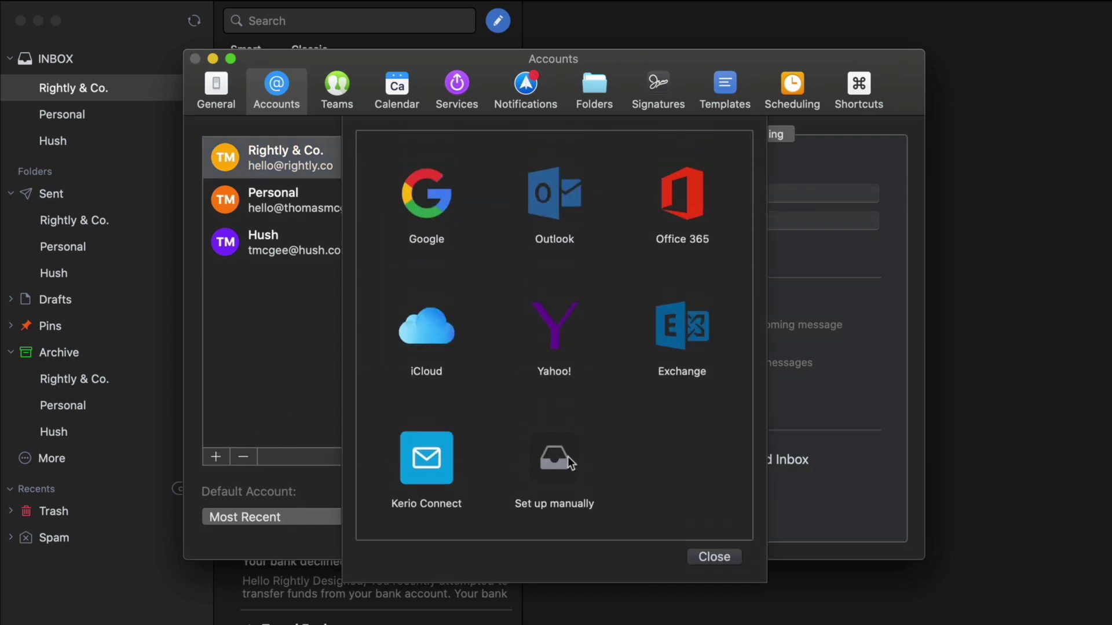
left_click(571, 462)
left_click(526, 299)
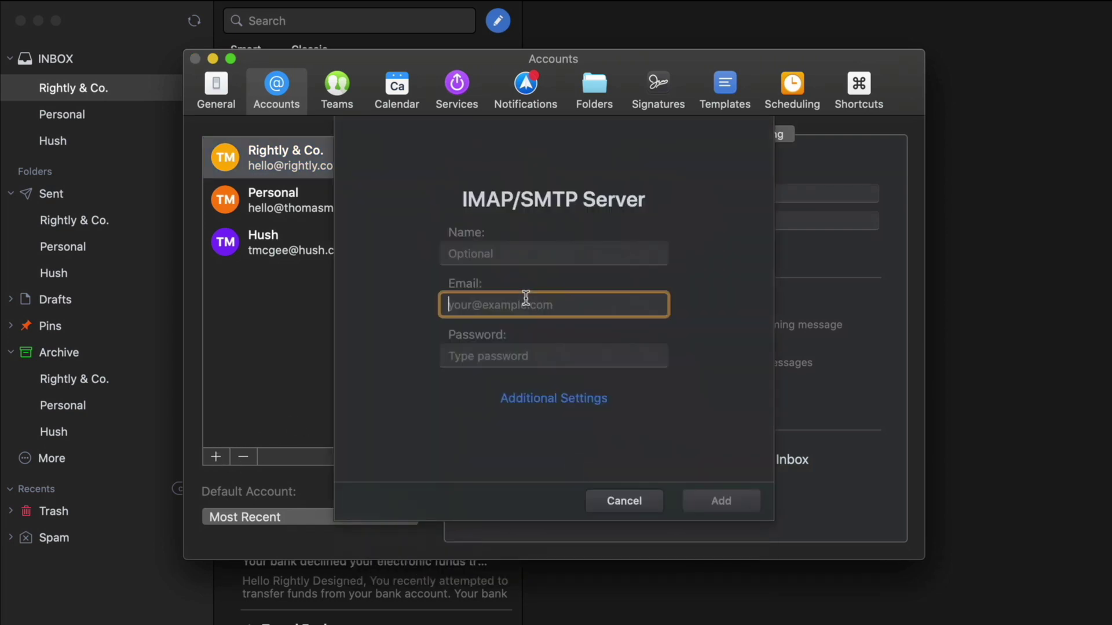
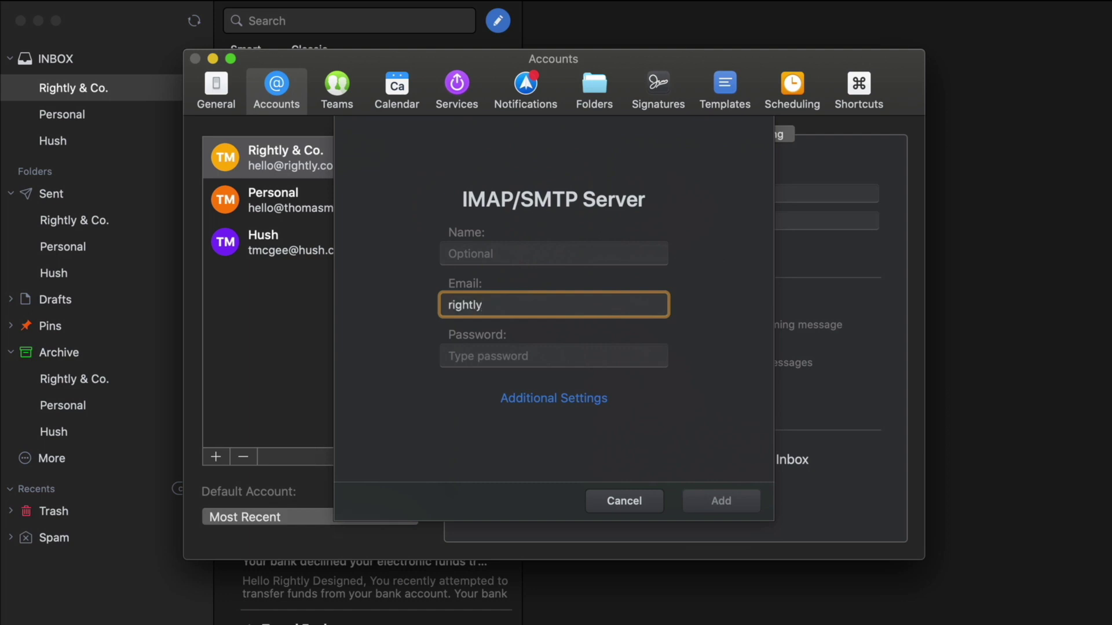
key("super+a")
key("Tab")
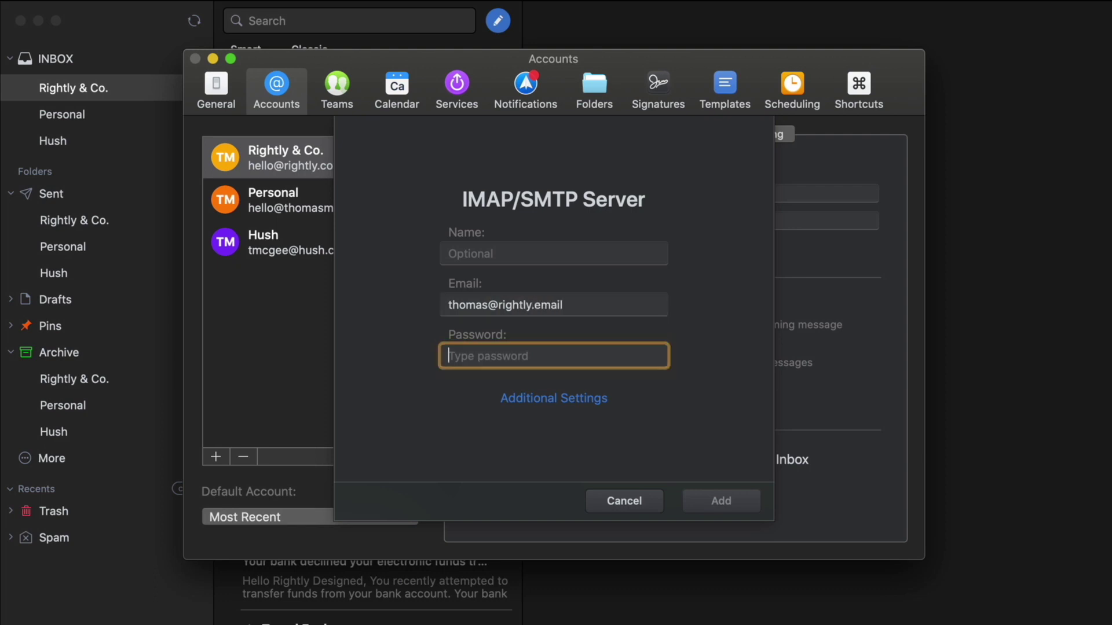
key("super+v")
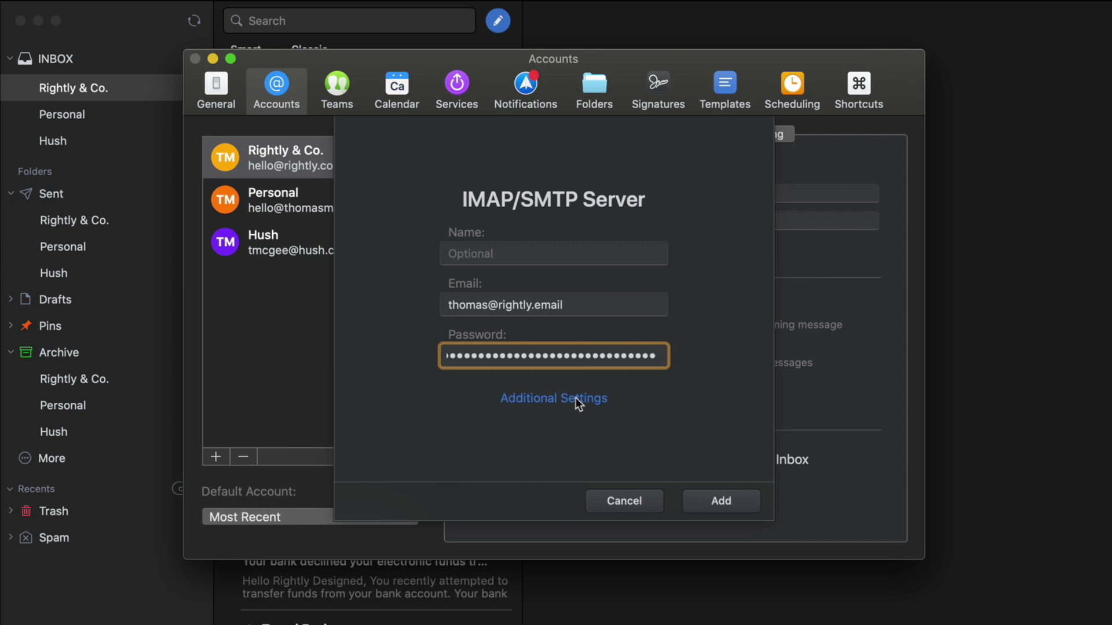
Bring up the account's additional IMAP/SMTP server settings
left_click(576, 399)
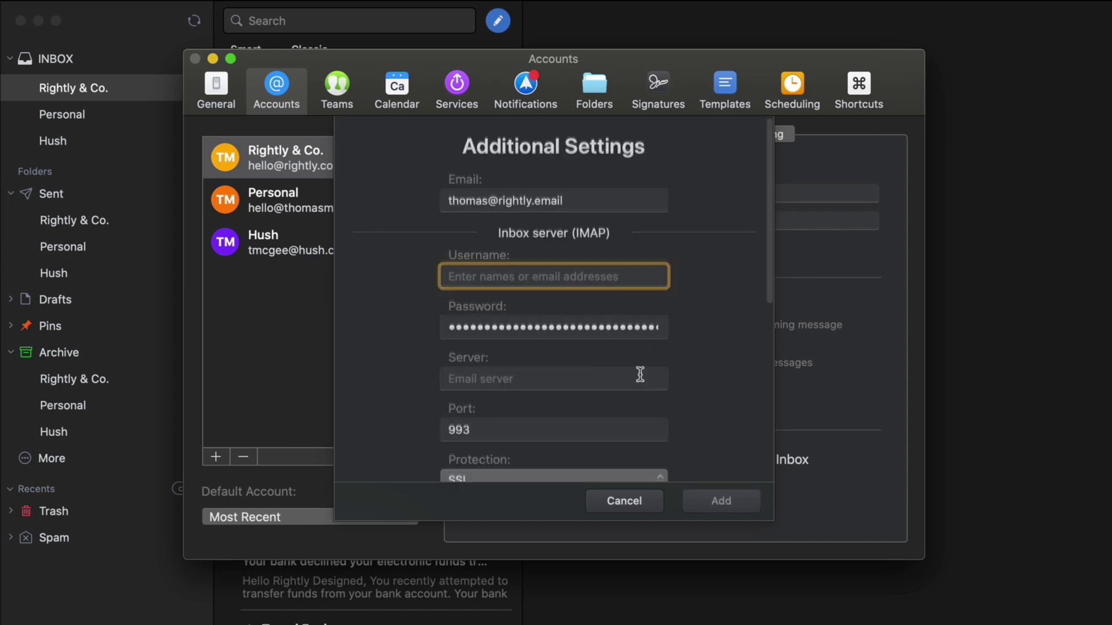
scroll(637, 373, "down", 3)
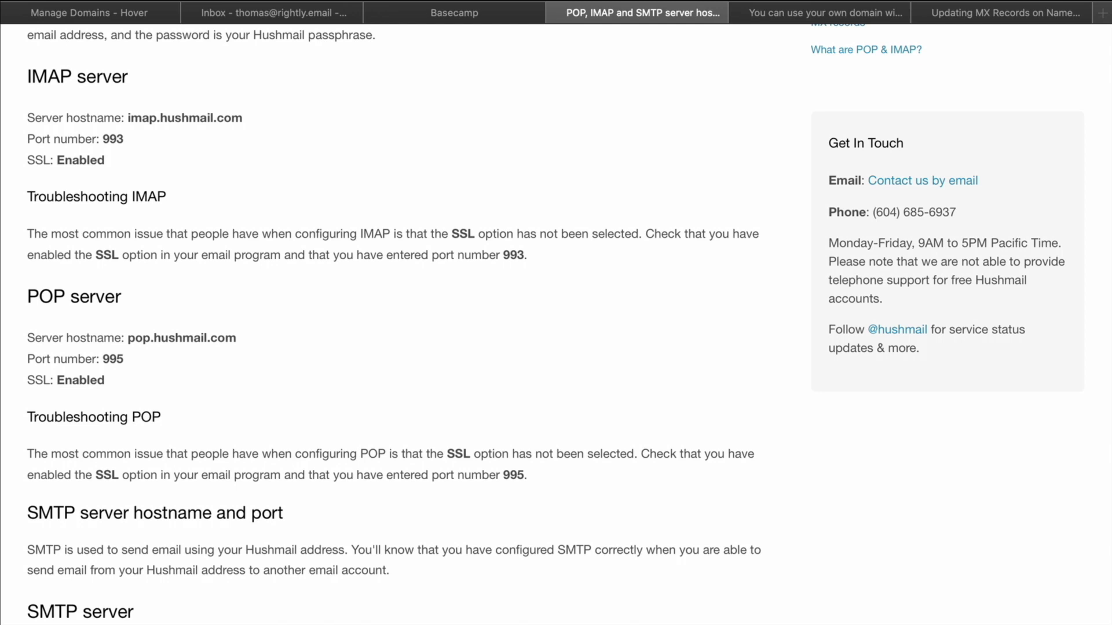
scroll(360, 241, "up", 10)
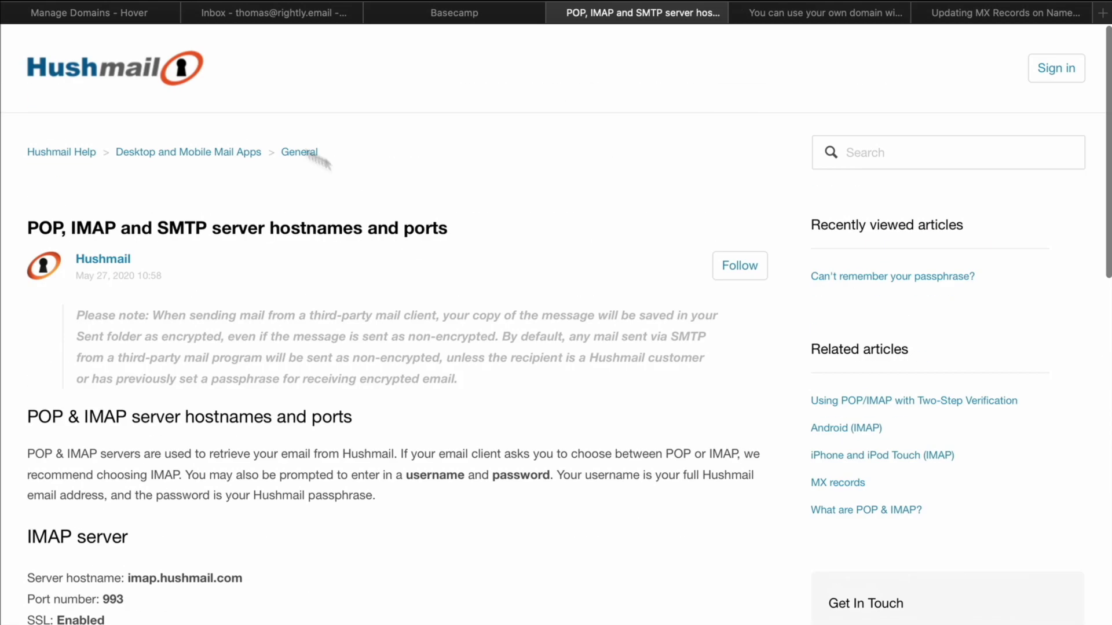
Set the incoming server to imap.hushmail.com, port 993, with SSL protection
double_click(89, 227)
scroll(517, 294, "down", 8)
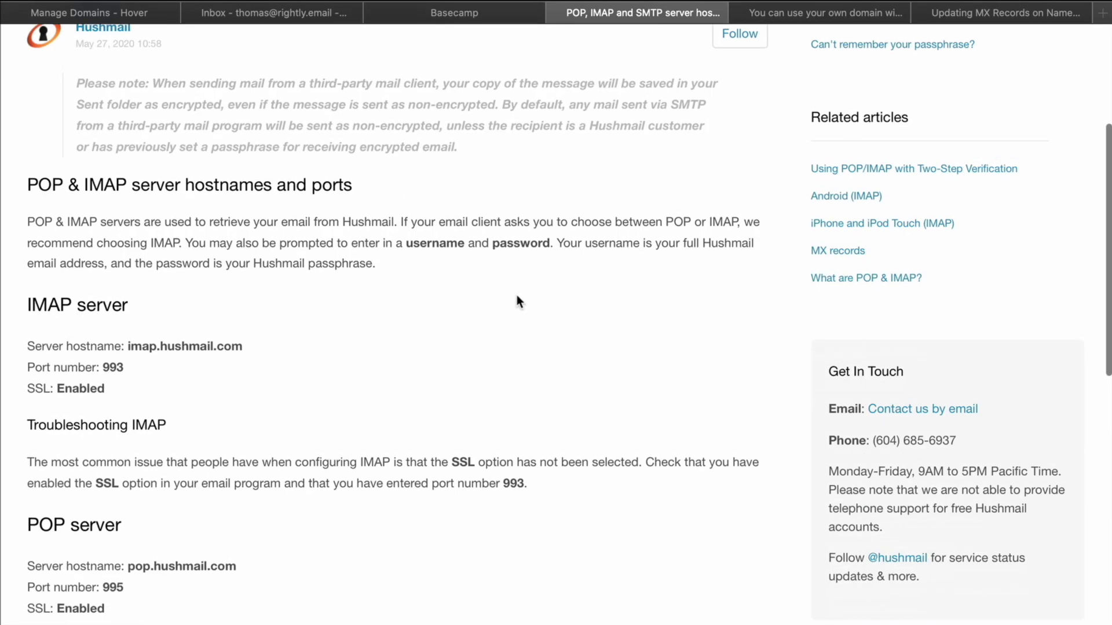
left_click_drag(128, 134, 233, 140)
key("super+c")
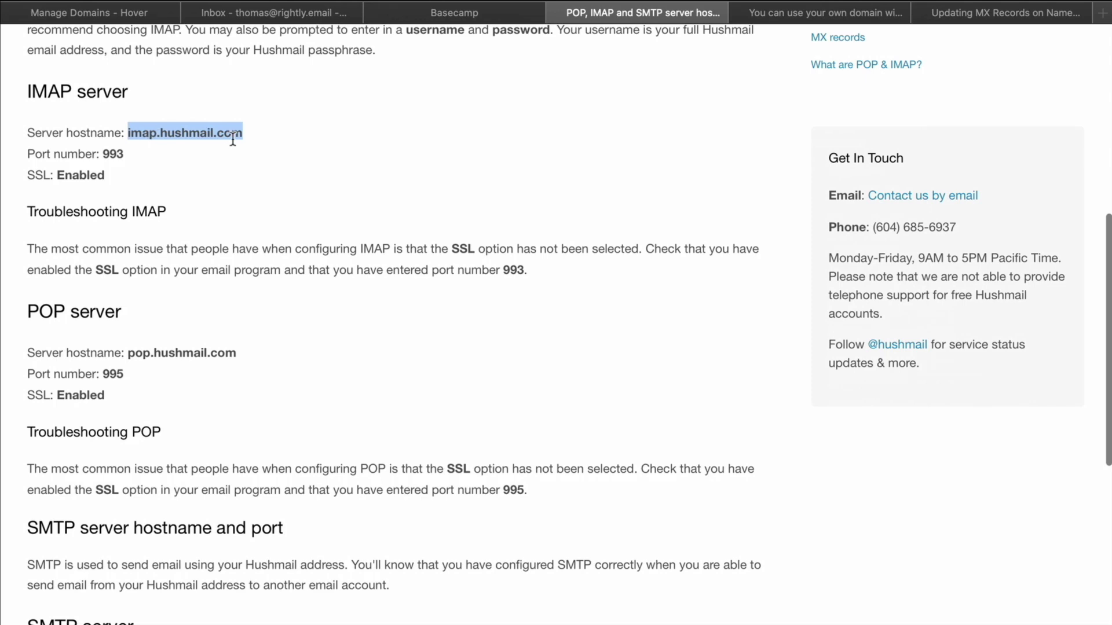
key("super+Tab")
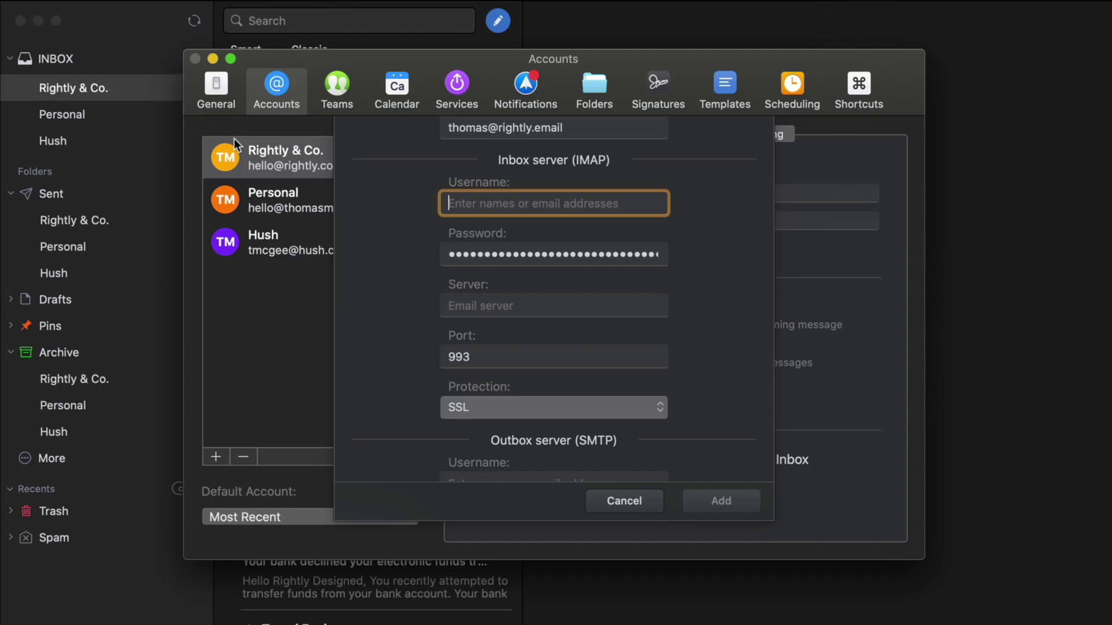
left_click(496, 300)
key("super+v")
key("super+Tab")
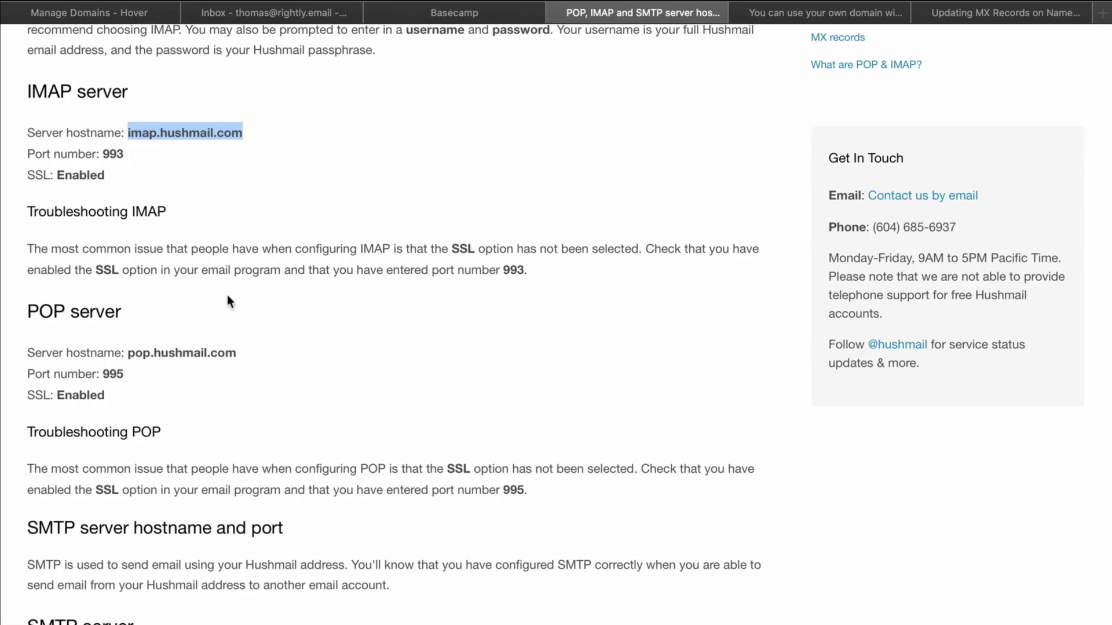
double_click(114, 154)
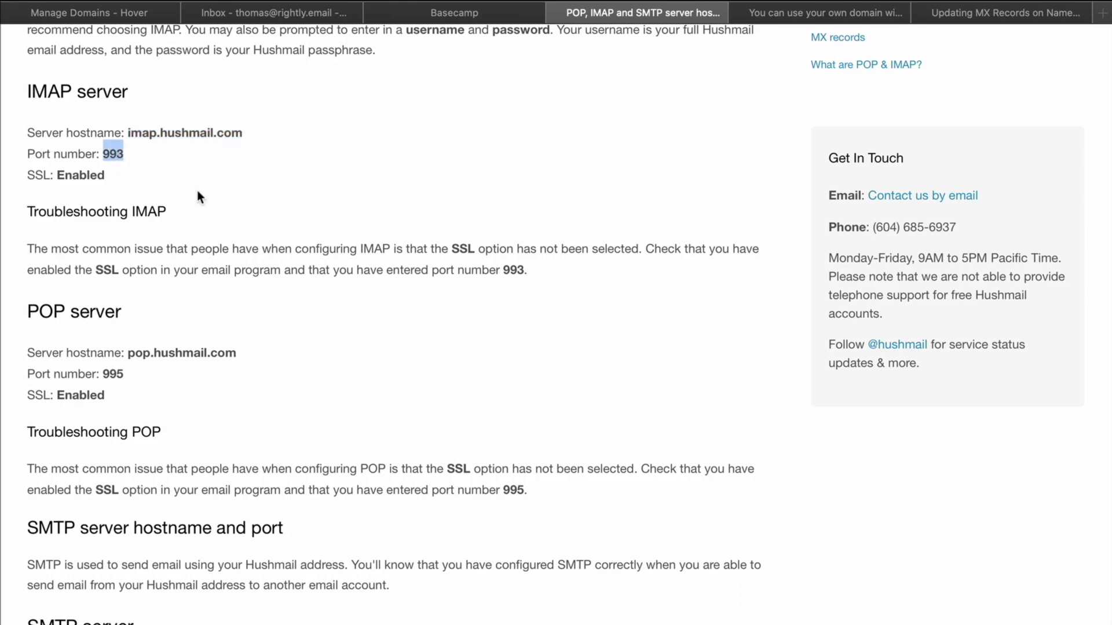
key("super+Tab")
scroll(544, 347, "down", 4)
left_click(455, 254)
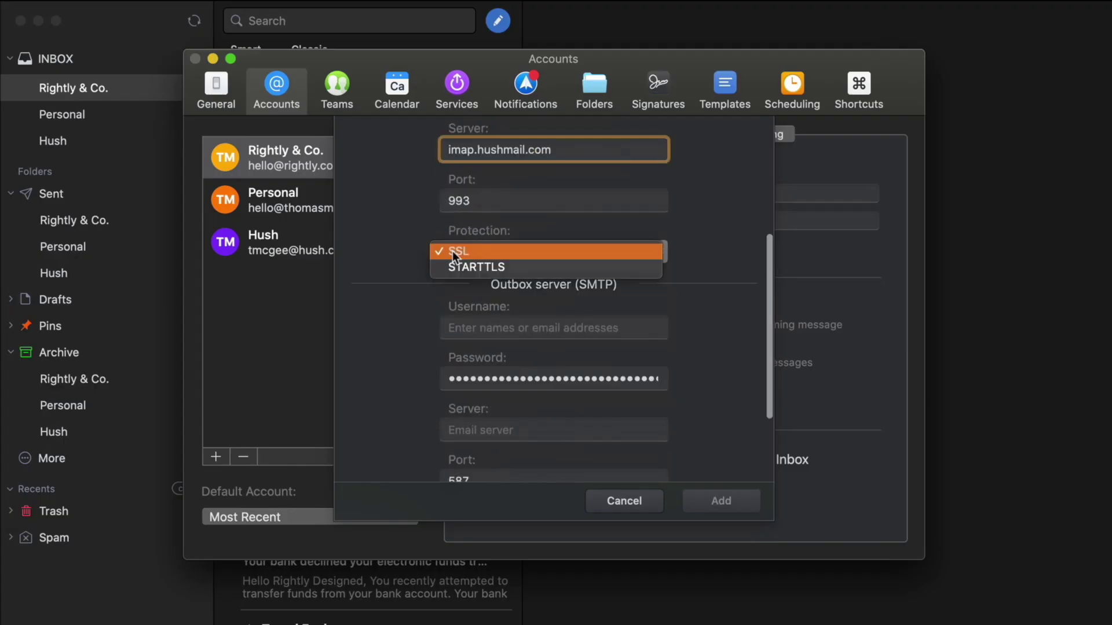
left_click(566, 254)
Copy smtp.hushmail.com from the Hushmail article into Spark's outgoing server field
scroll(715, 277, "down", 3)
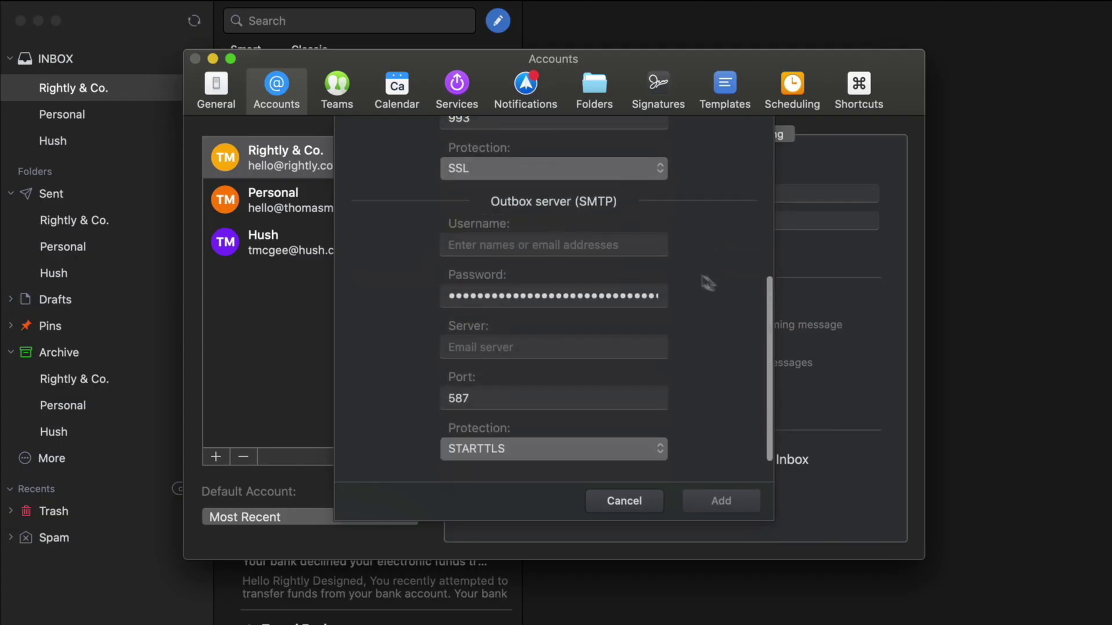
key("super+Tab")
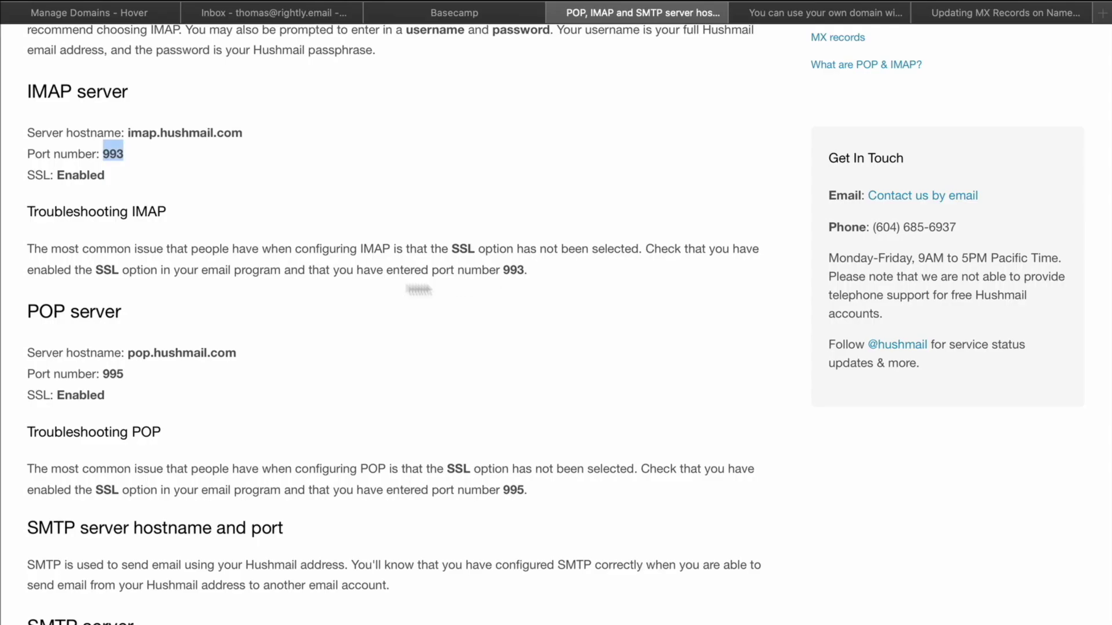
scroll(292, 334, "down", 2)
scroll(301, 335, "down", 5)
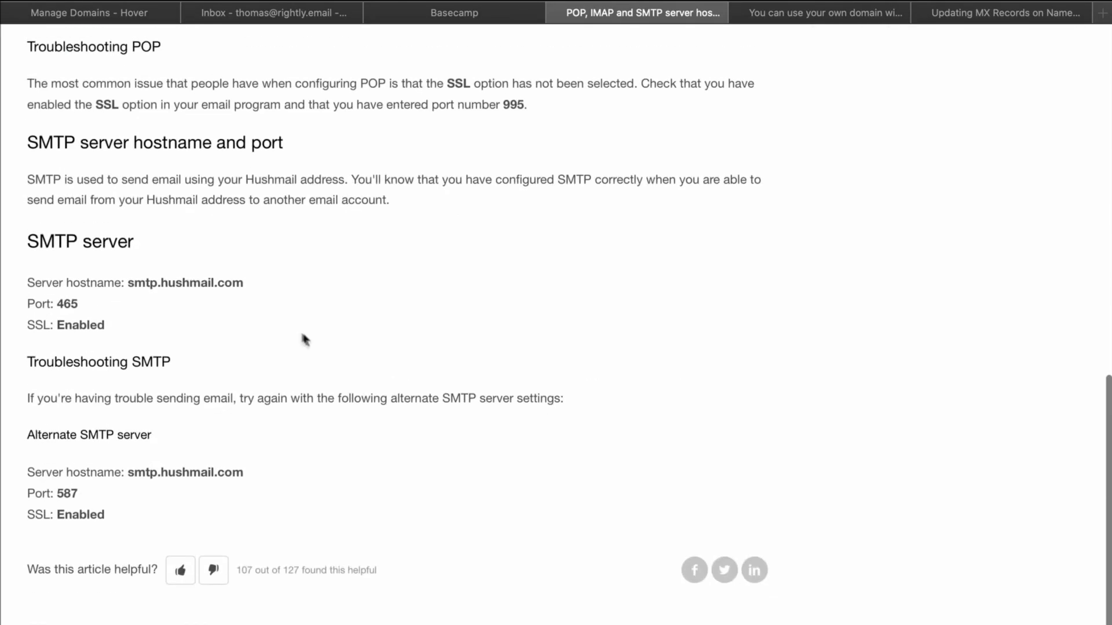
left_click_drag(136, 242, 32, 242)
double_click(148, 282)
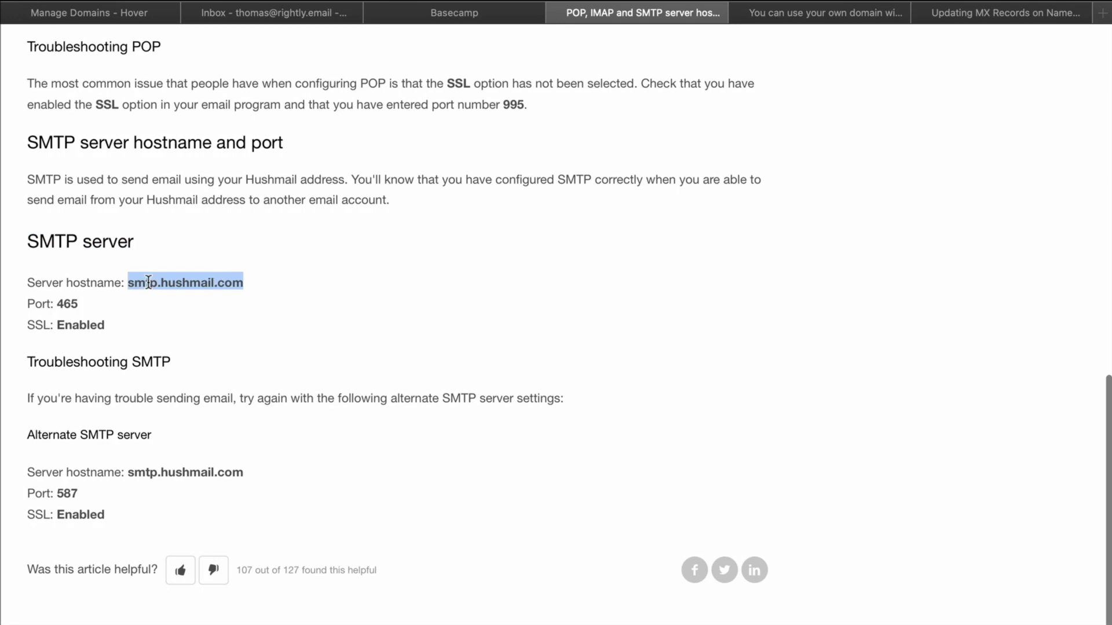
key("super+c")
key("super+Tab")
left_click(462, 344)
key("super+v")
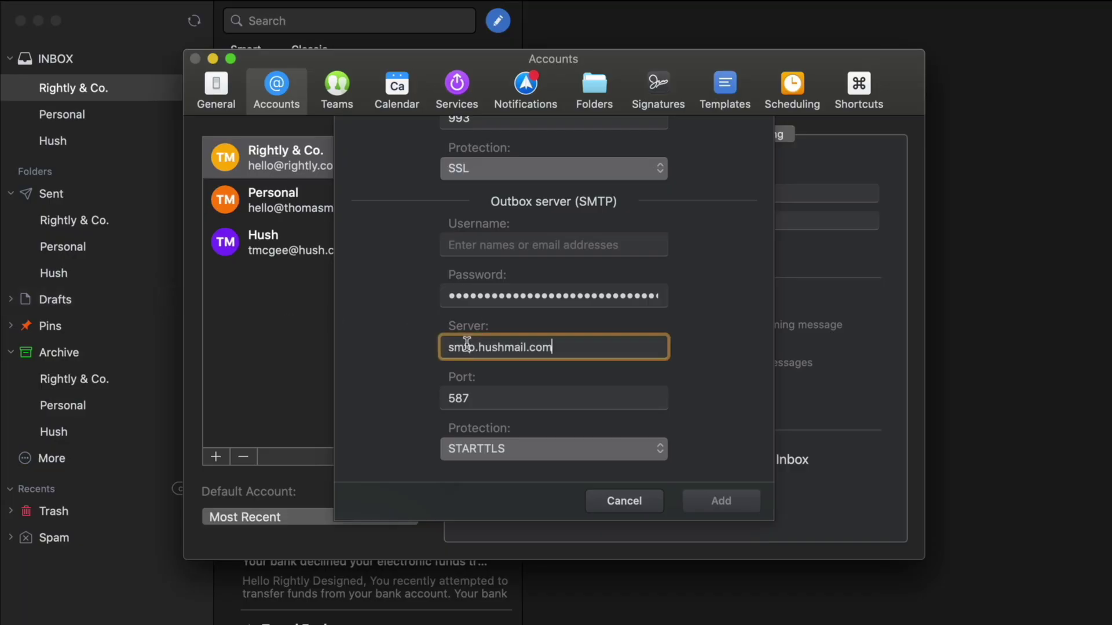
Set the outgoing port to 465 with SSL protection
key("super+Tab")
double_click(67, 303)
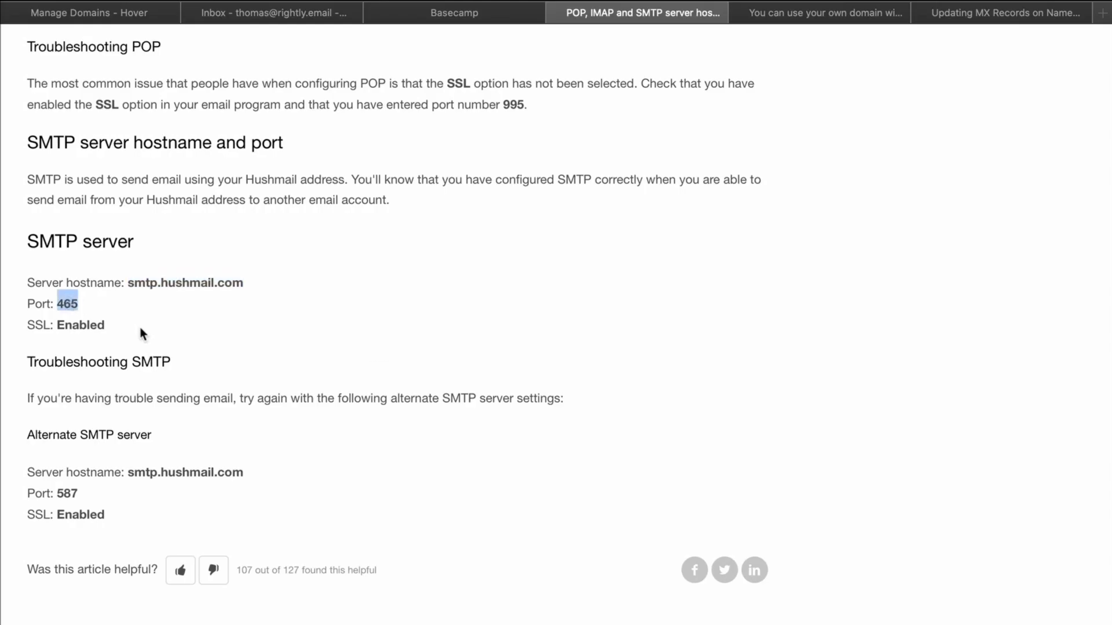
key("super+c")
key("super+Tab")
key("Tab")
key("super+v")
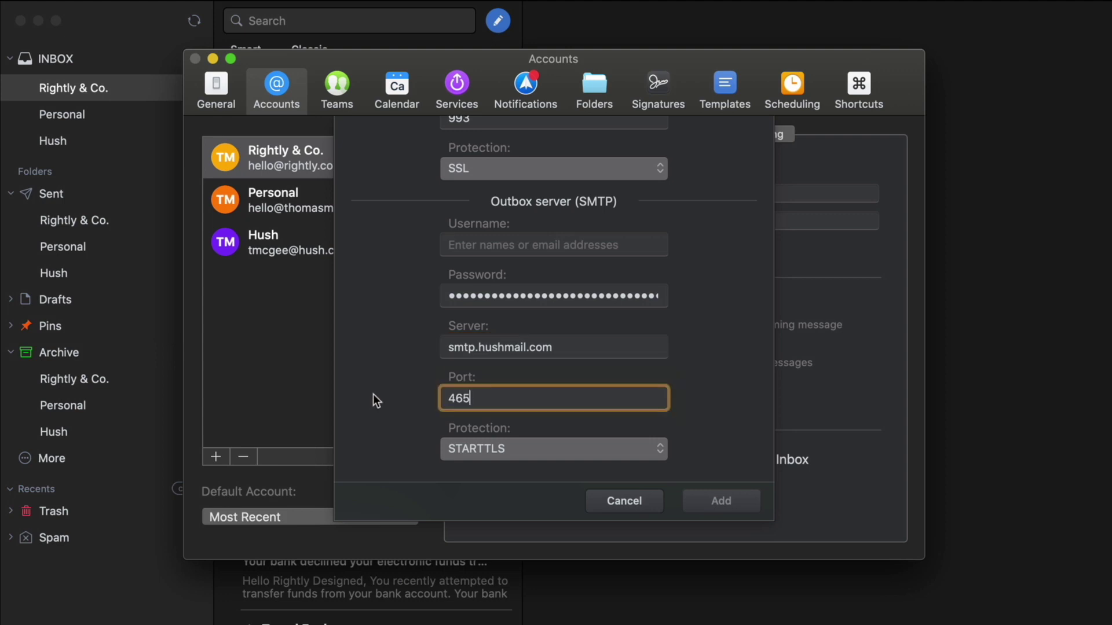
scroll(510, 398, "down", 2)
key("super+Tab")
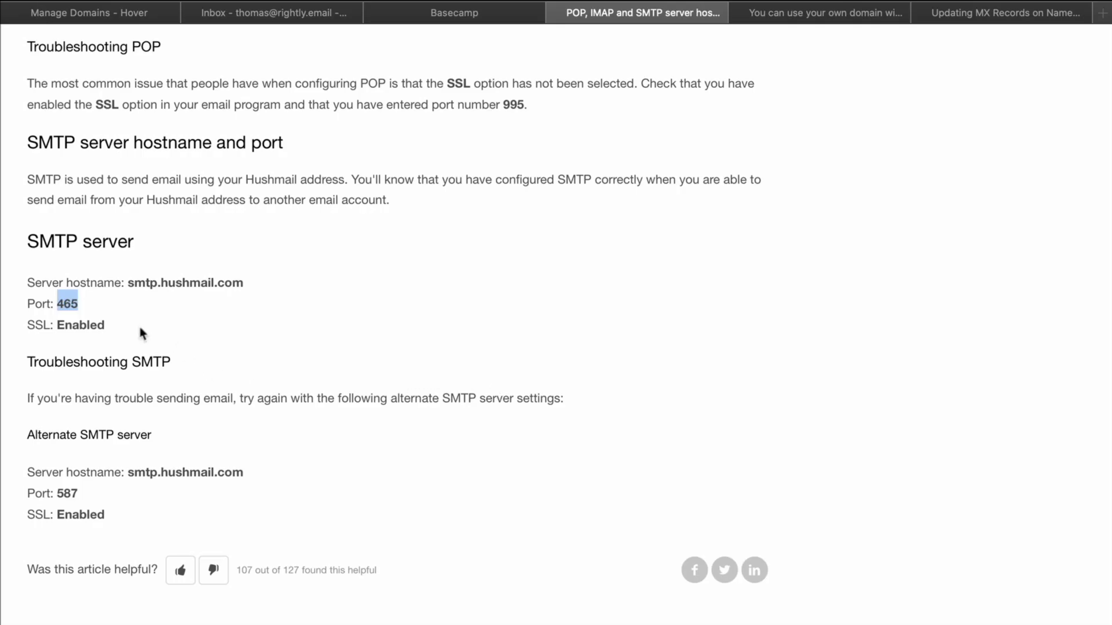
left_click(131, 333)
key("super+Tab")
left_click(535, 407)
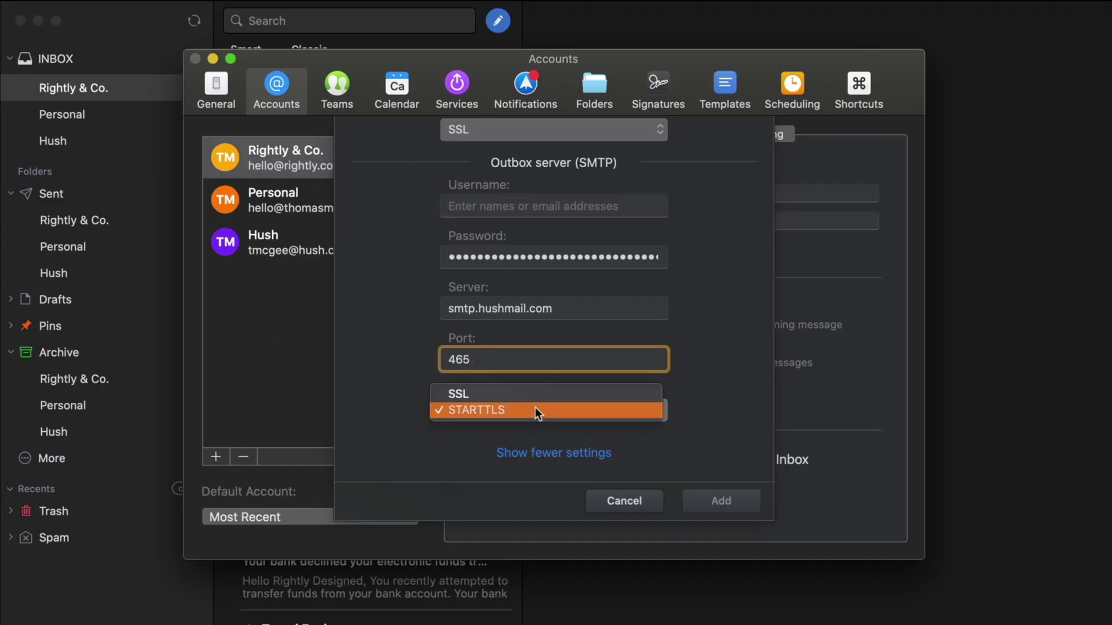
key("Return")
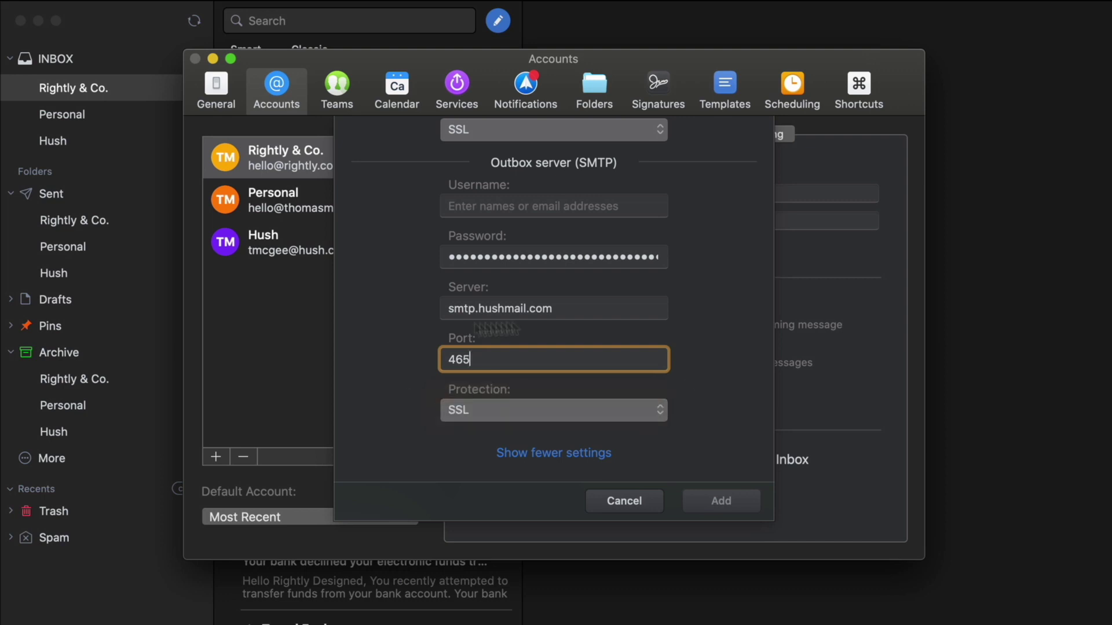
Use the account address as both outgoing and incoming username, then add the account
scroll(625, 402, "up", 2)
scroll(624, 403, "up", 3)
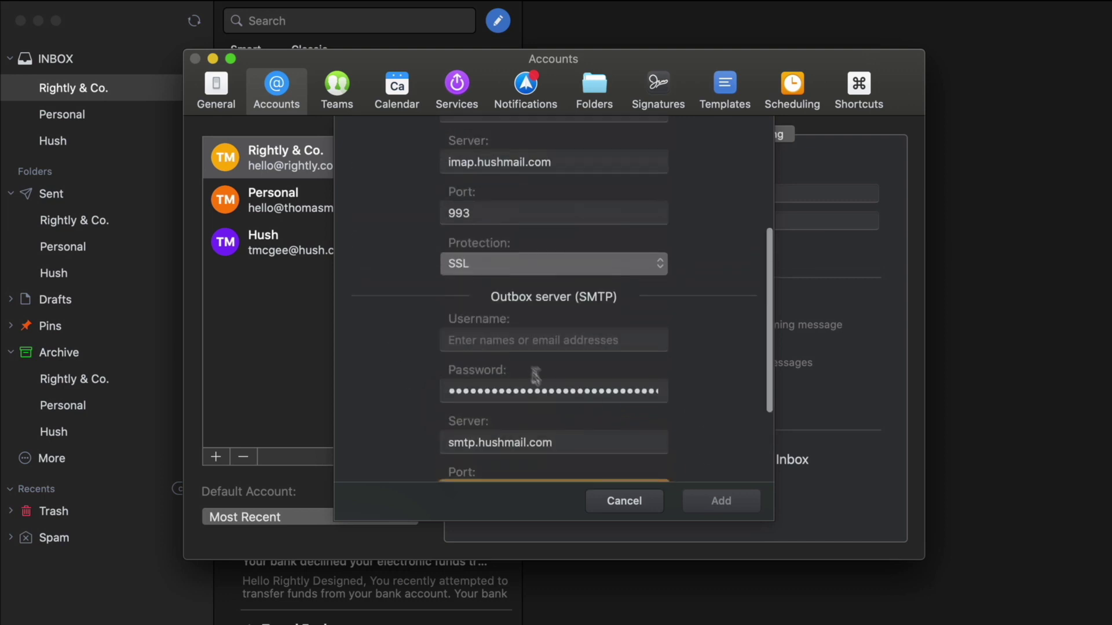
left_click(515, 341)
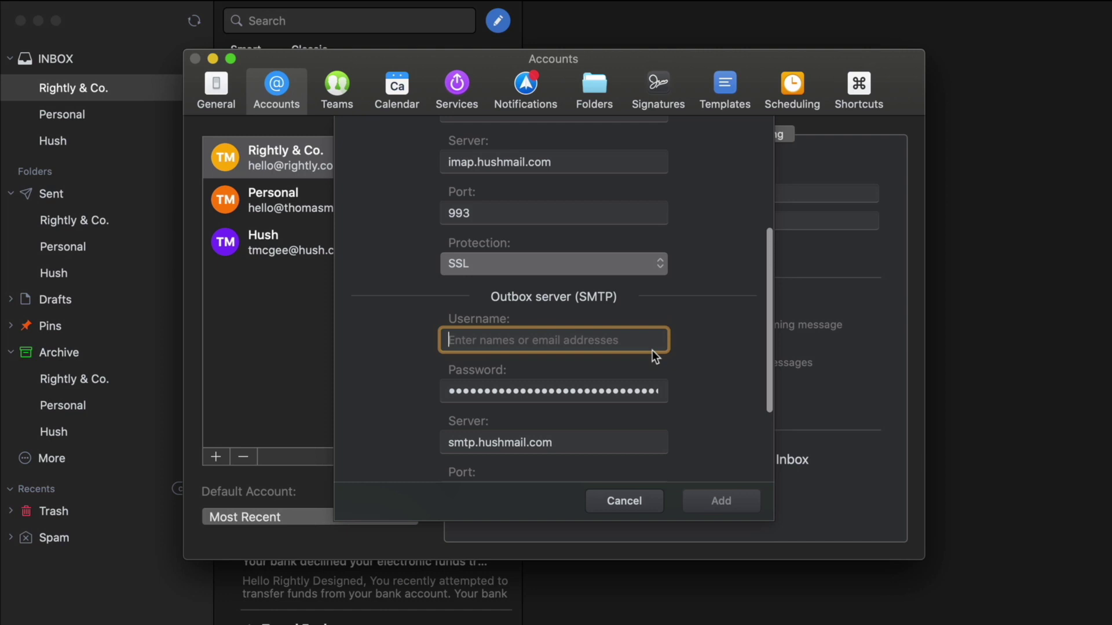
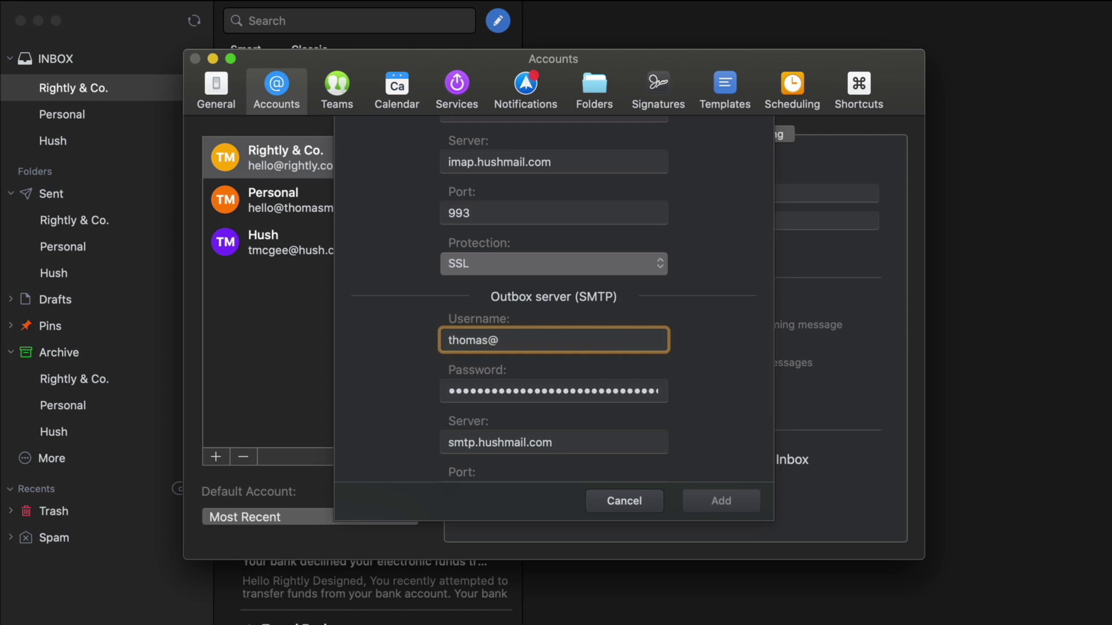
scroll(665, 356, "up", 5)
scroll(637, 333, "down", 4)
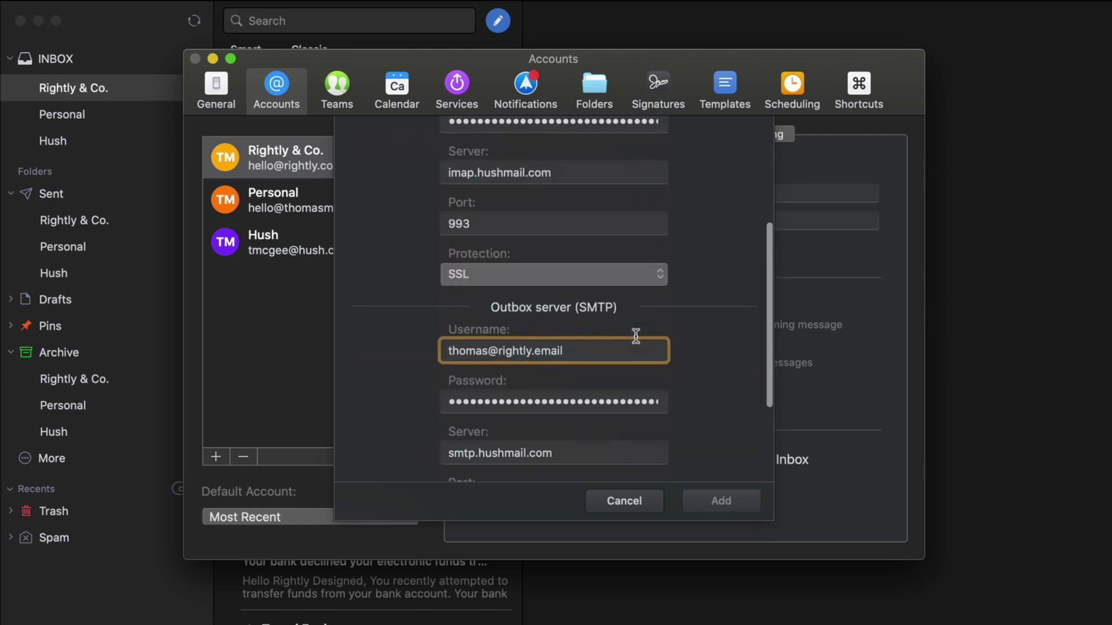
scroll(486, 321, "up", 6)
left_click(511, 283)
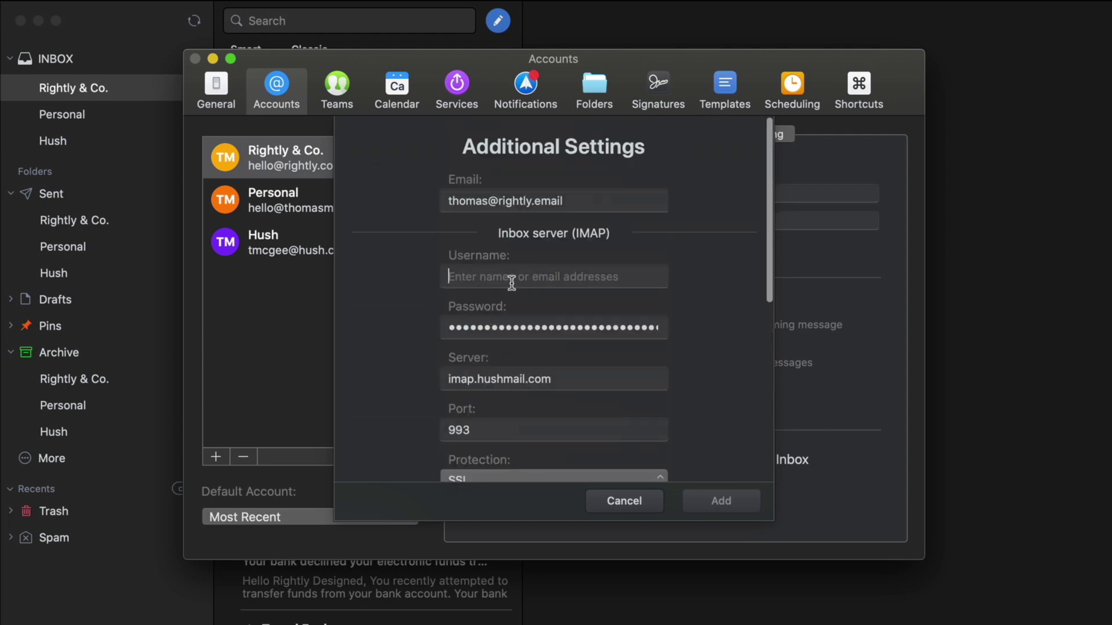
key("super+v")
scroll(414, 337, "down", 6)
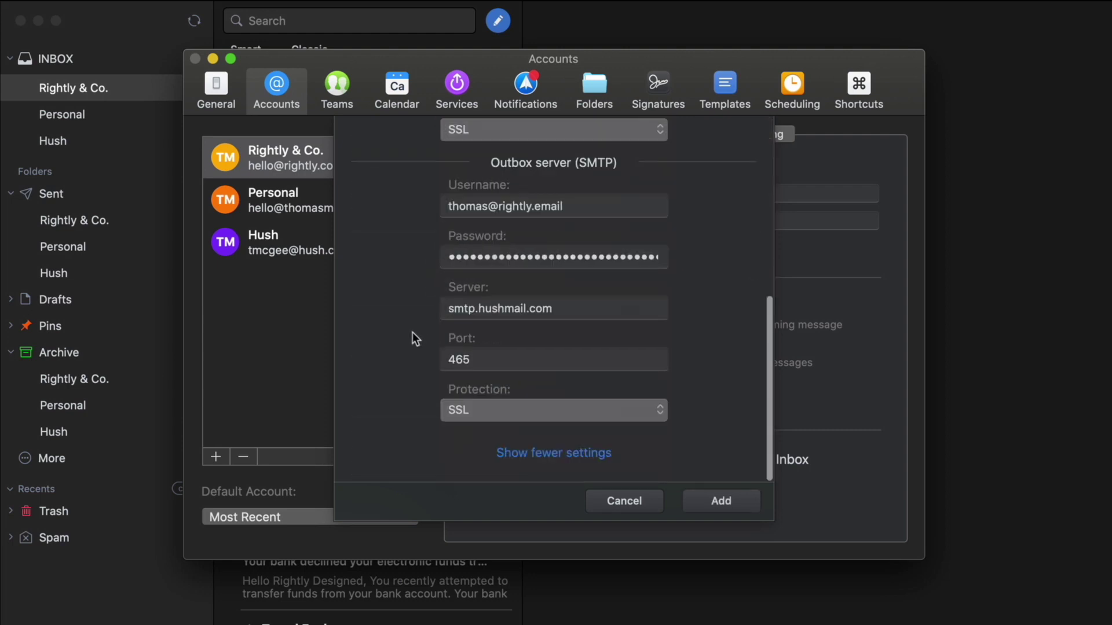
left_click(731, 502)
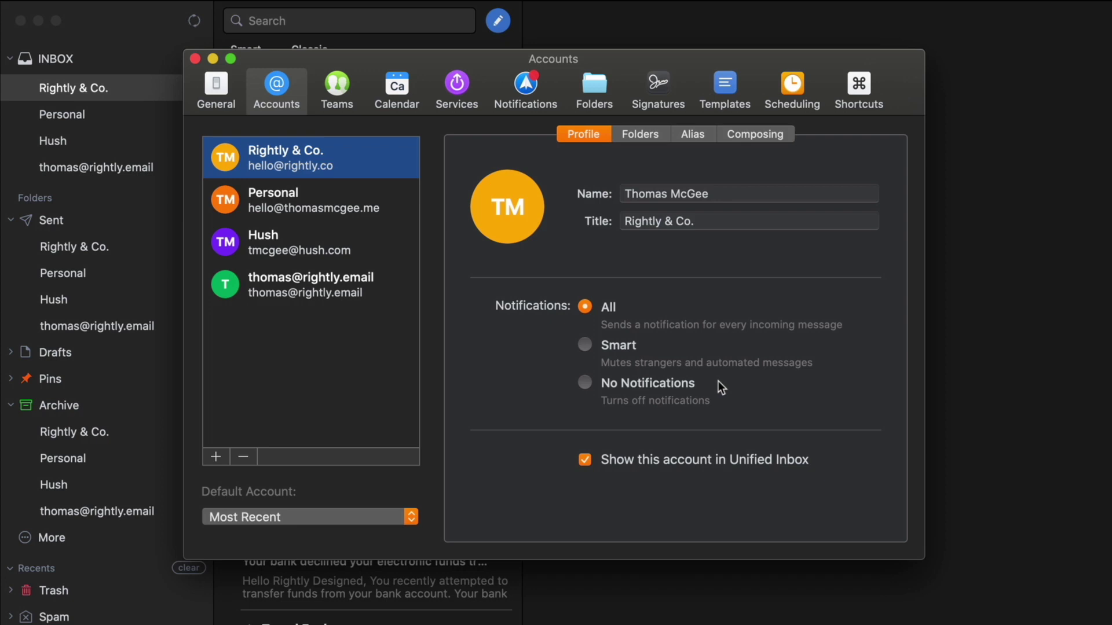
Review the new account's profile in Preferences and close the window
left_click(318, 295)
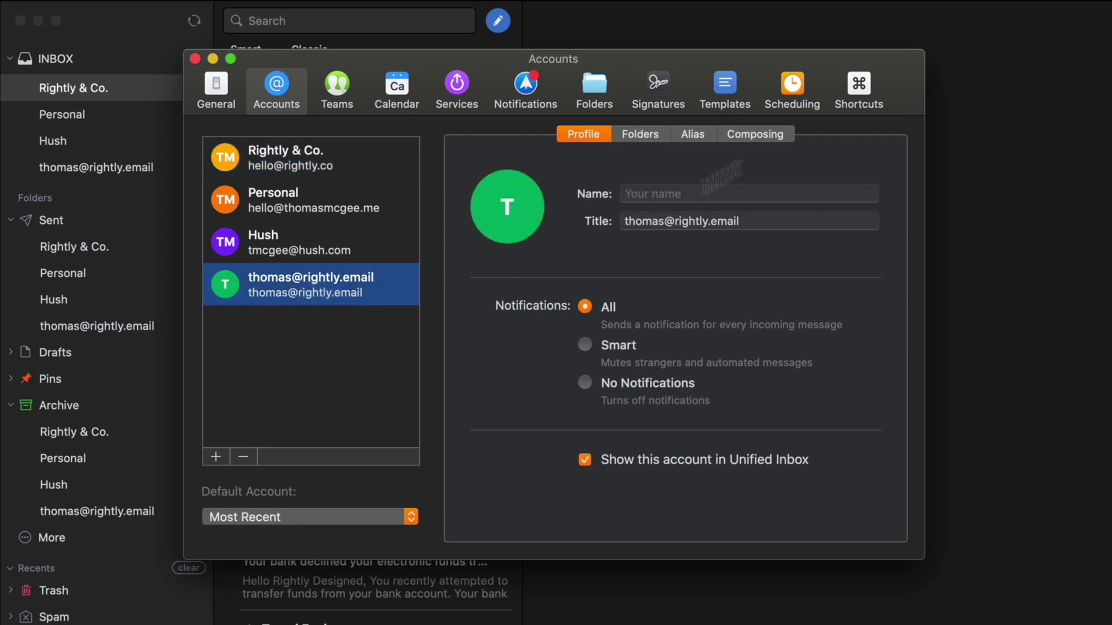
left_click_drag(749, 63, 742, 58)
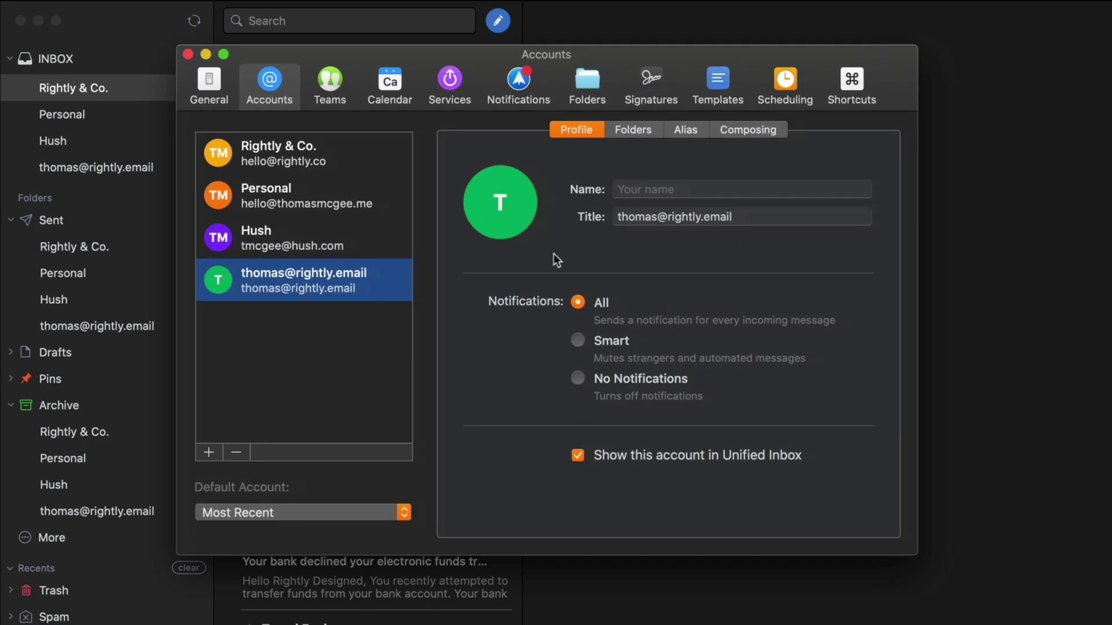
key("super+w")
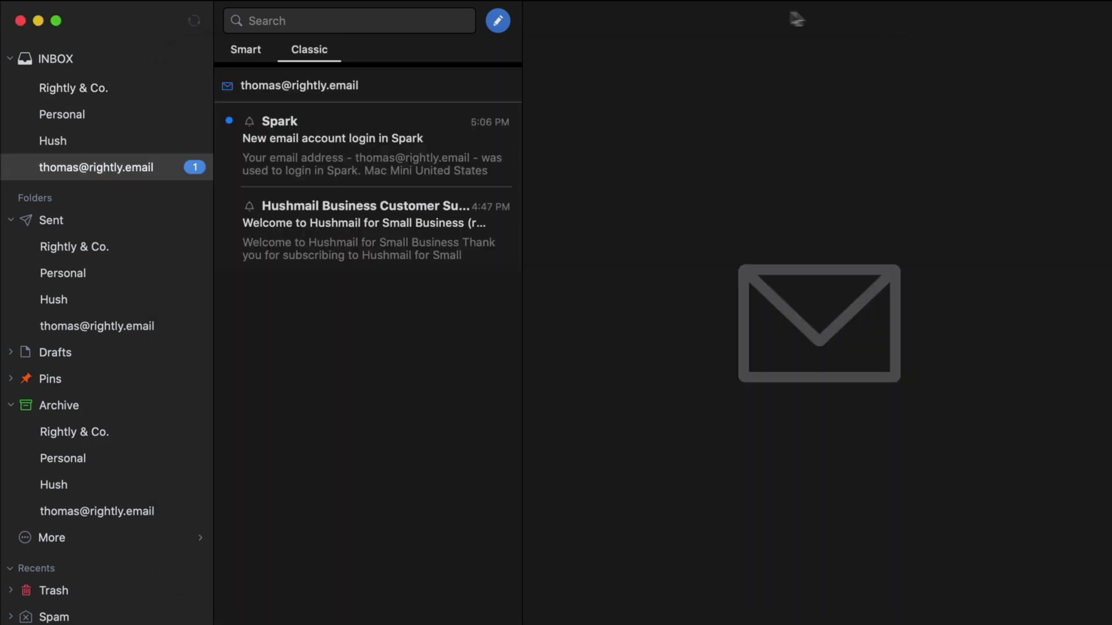
Read the Spark login notice and Hushmail welcome email, start a new message, return to the browser
left_click(395, 144)
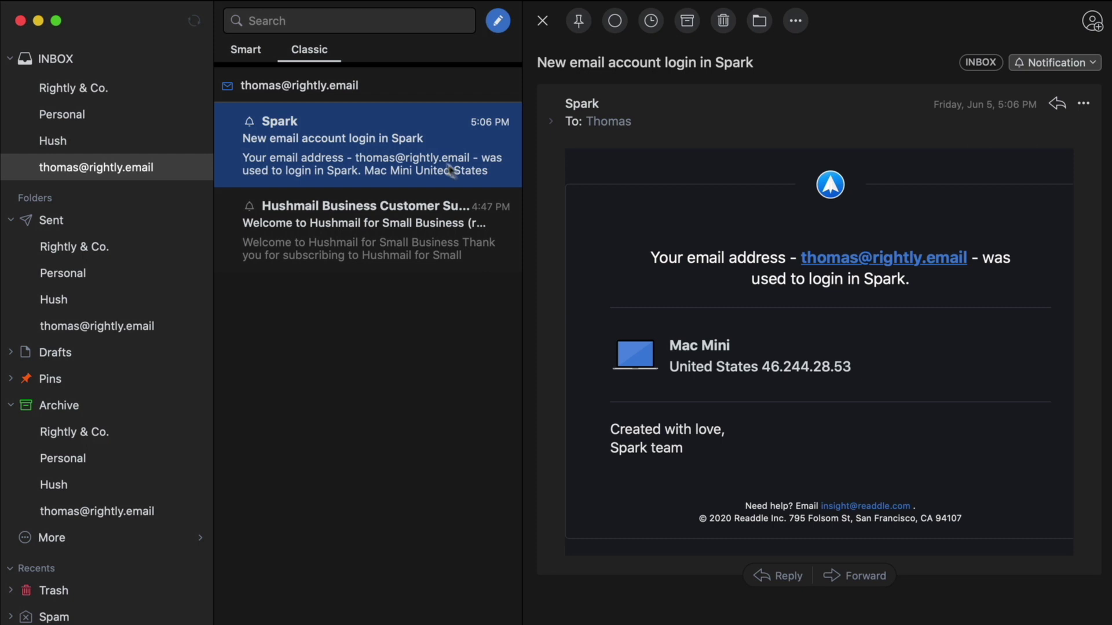
left_click(371, 243)
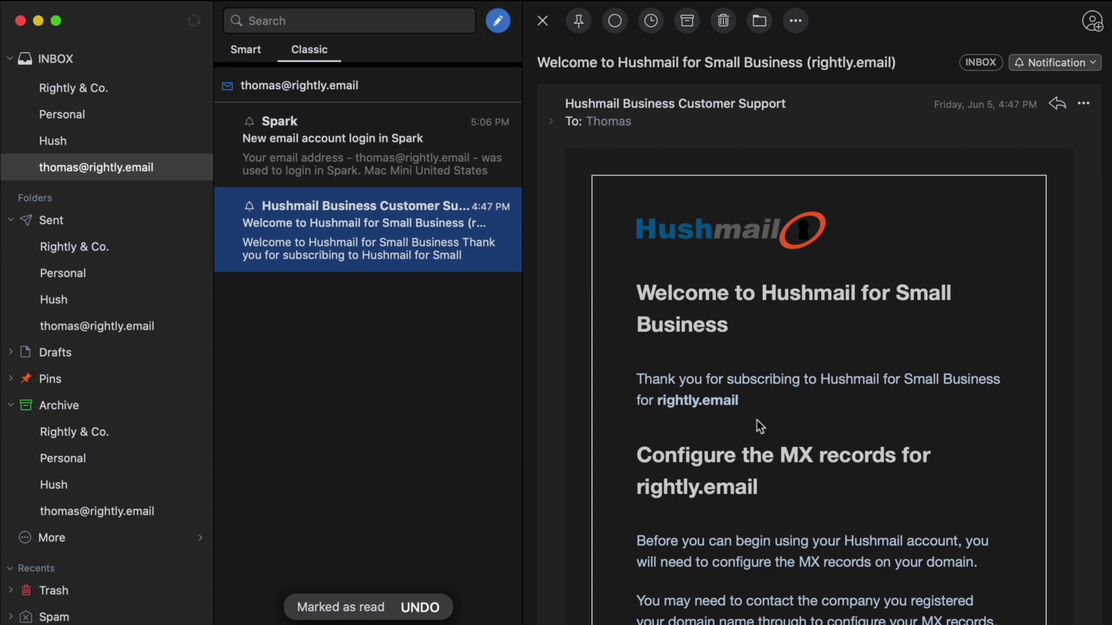
scroll(758, 408, "down", 2)
scroll(757, 408, "up", 2)
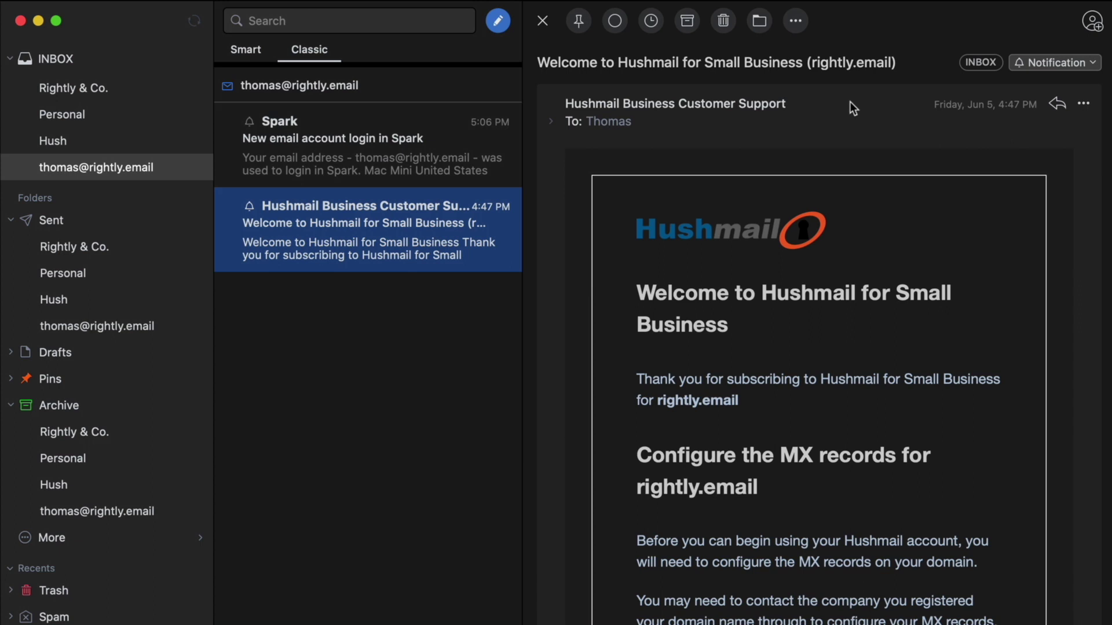
key("super+n")
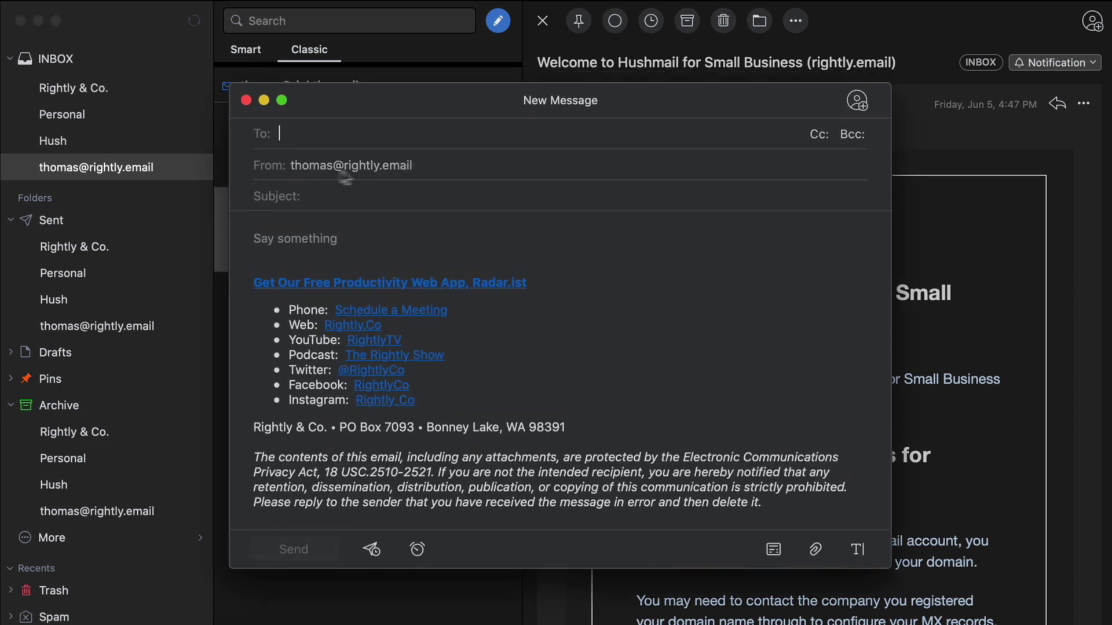
key("super+Tab")
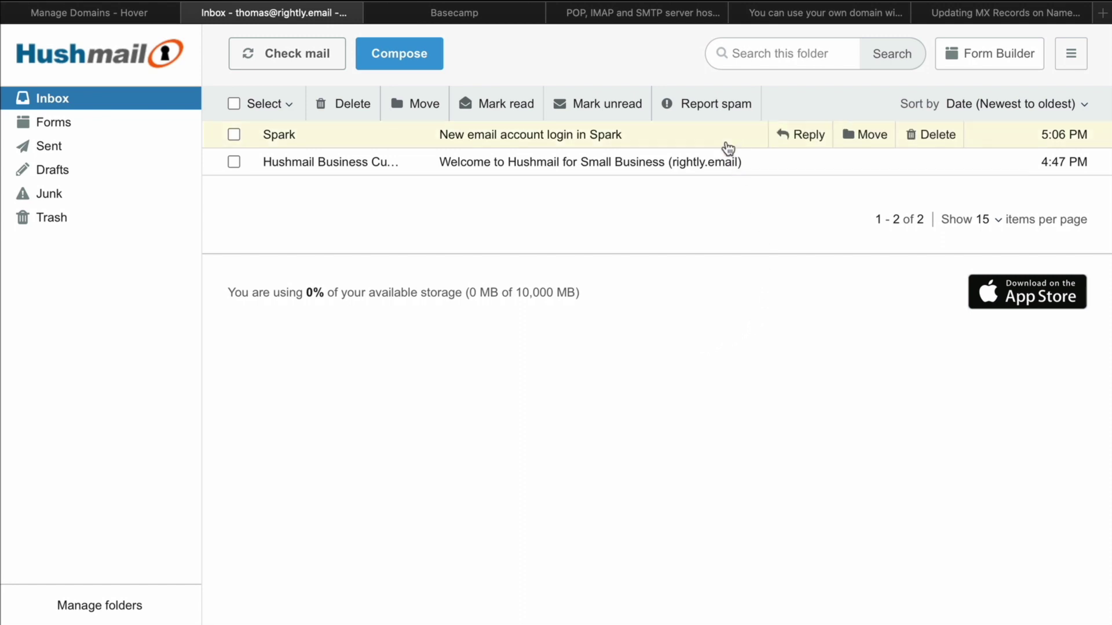
Go through account preferences to the administrator Domains page showing rightly.email
left_click(1061, 61)
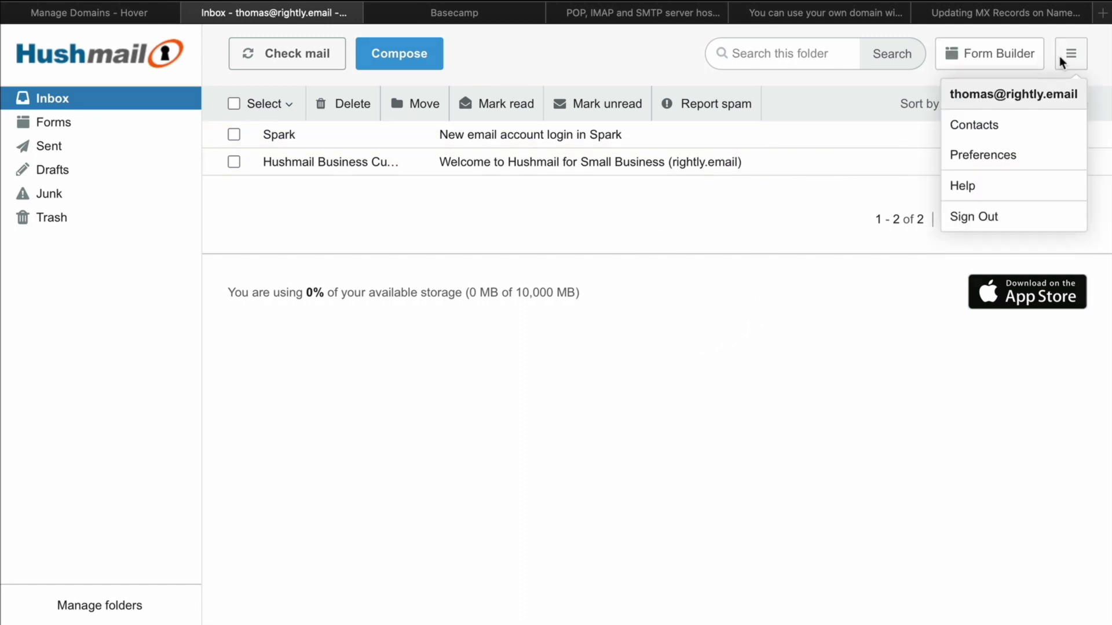
left_click(1000, 156)
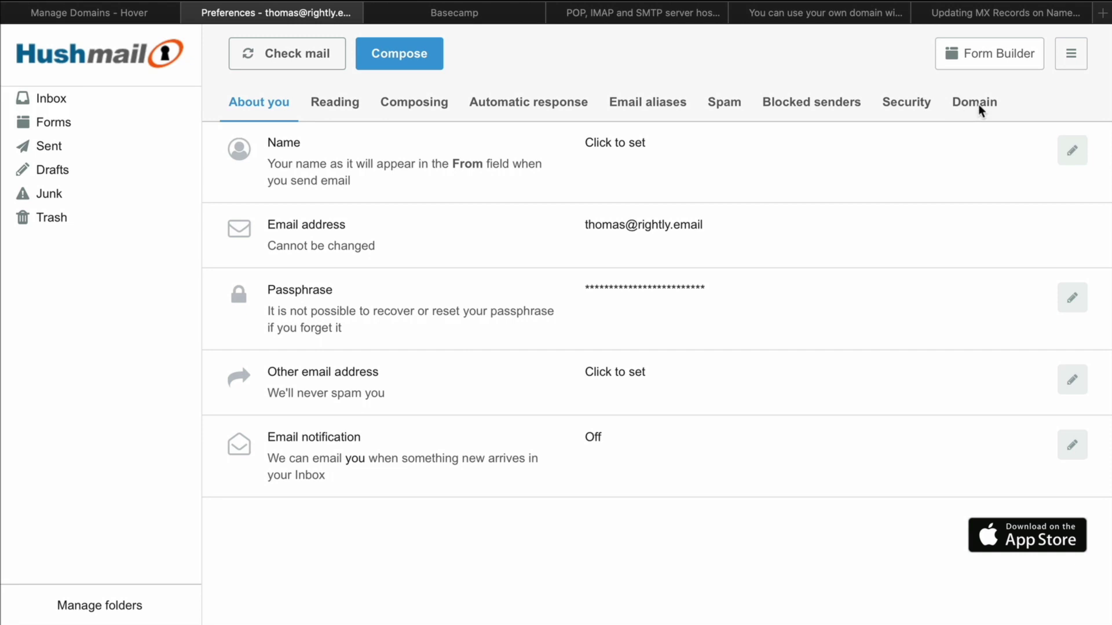
left_click(977, 104)
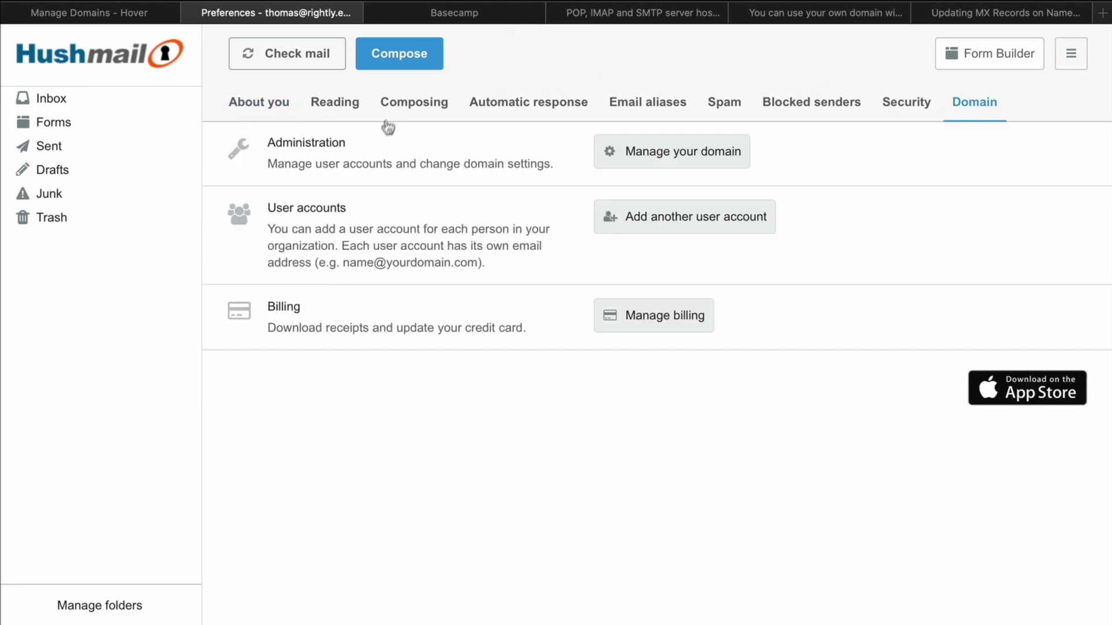
left_click(708, 154)
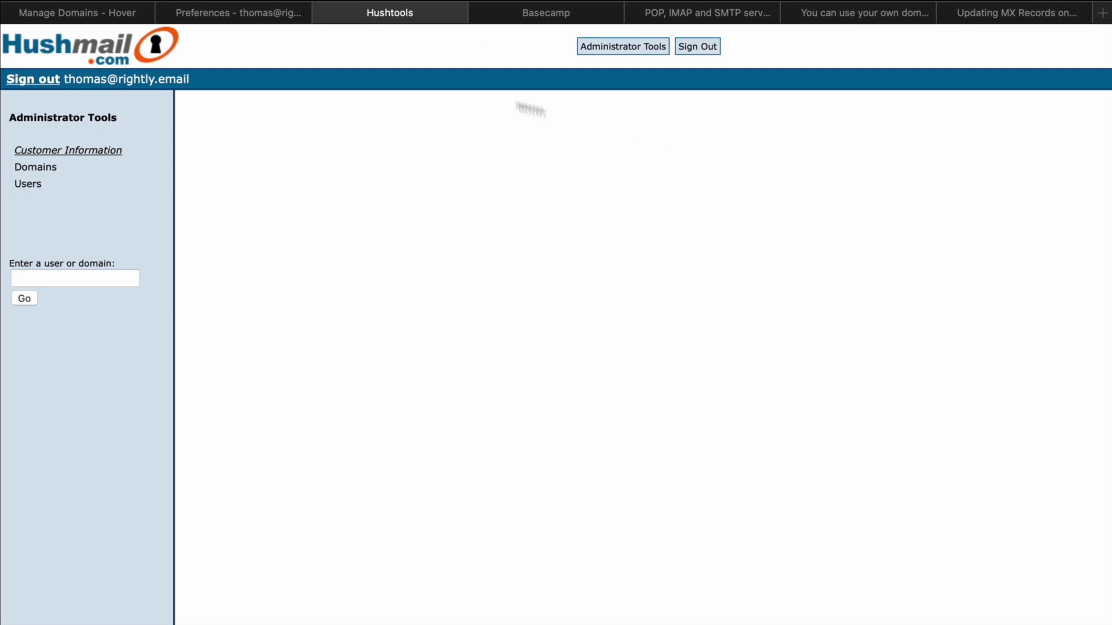
left_click(42, 172)
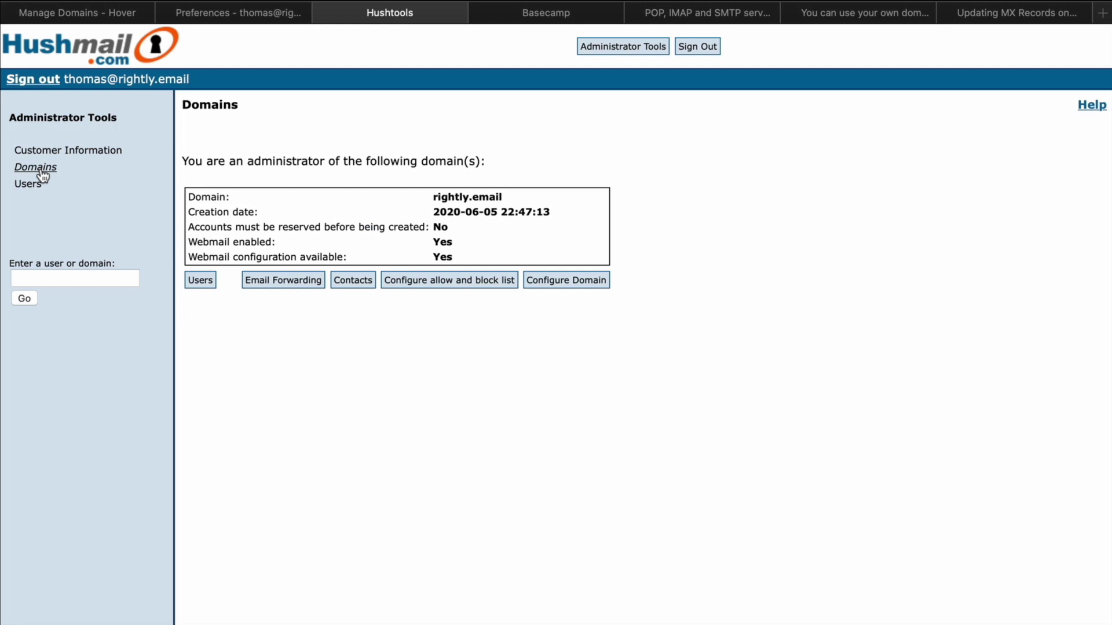
left_click(283, 284)
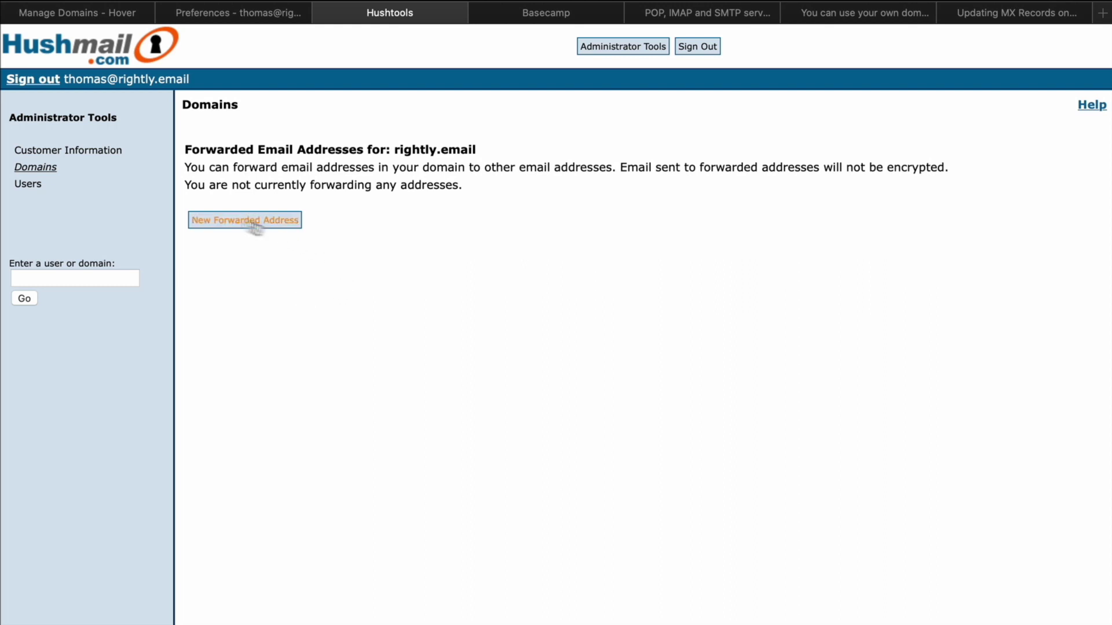
left_click(36, 169)
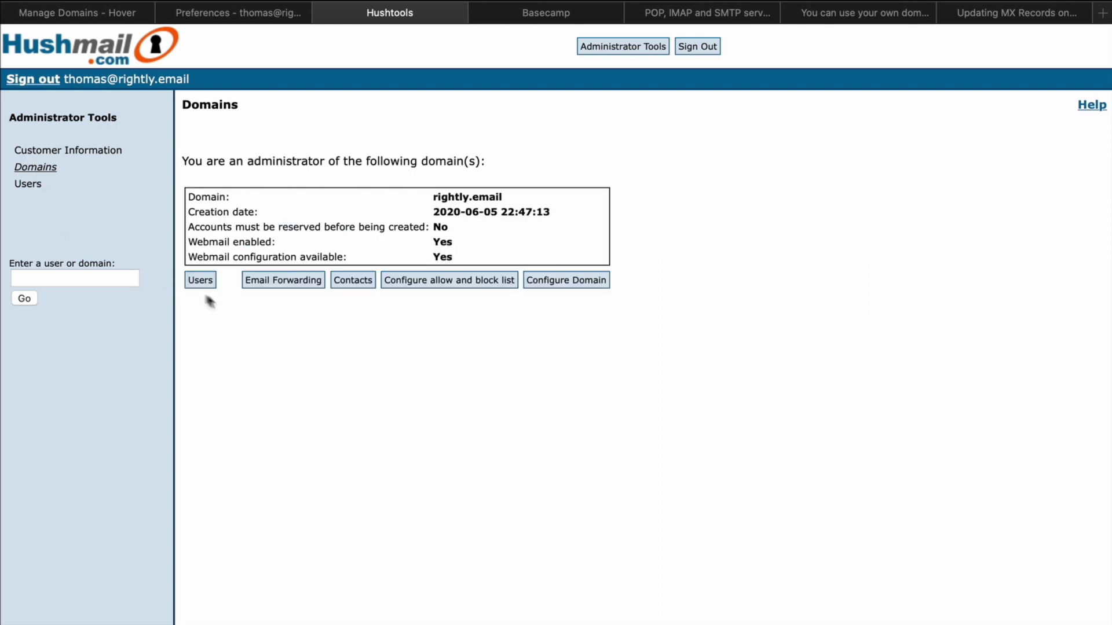
Enter the user's own rightly.email address as the domain's catch-all address and save
left_click(573, 282)
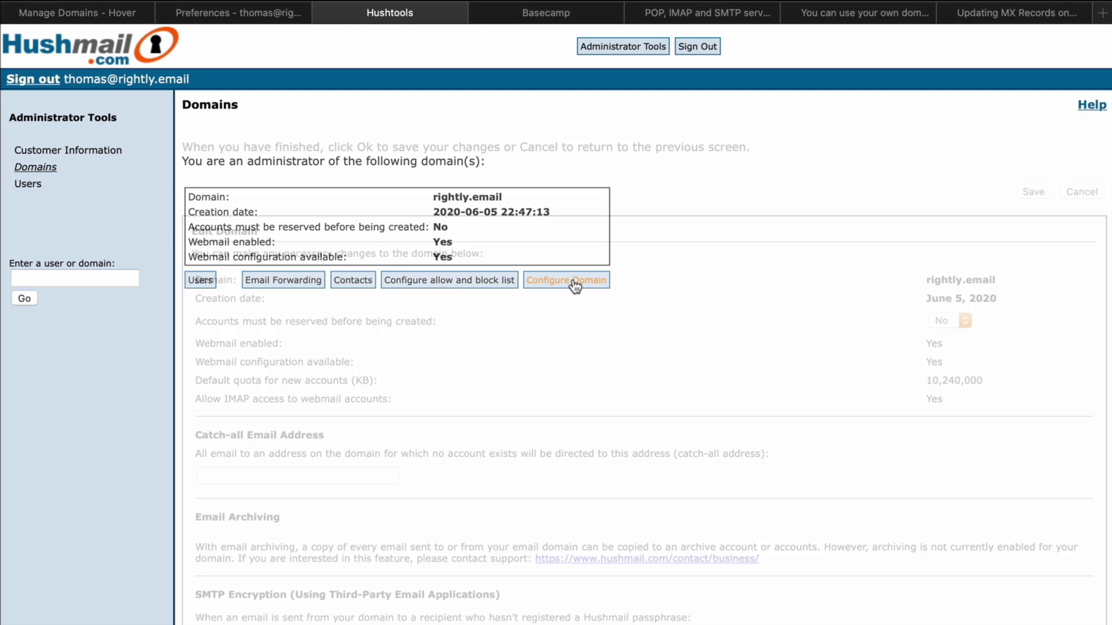
scroll(572, 270, "down", 3)
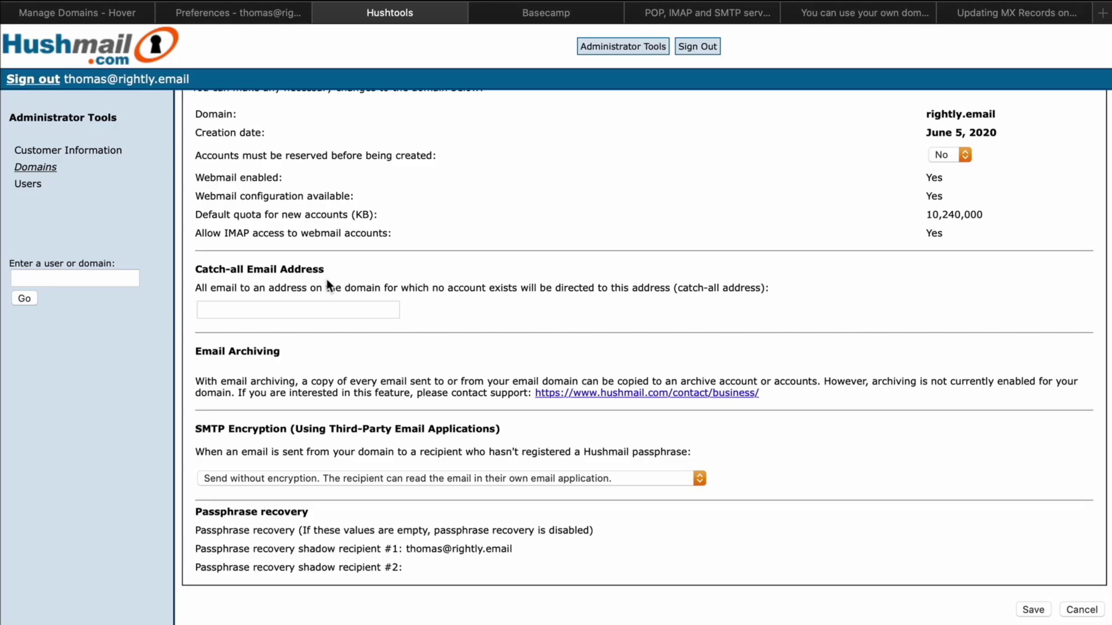
left_click(308, 312)
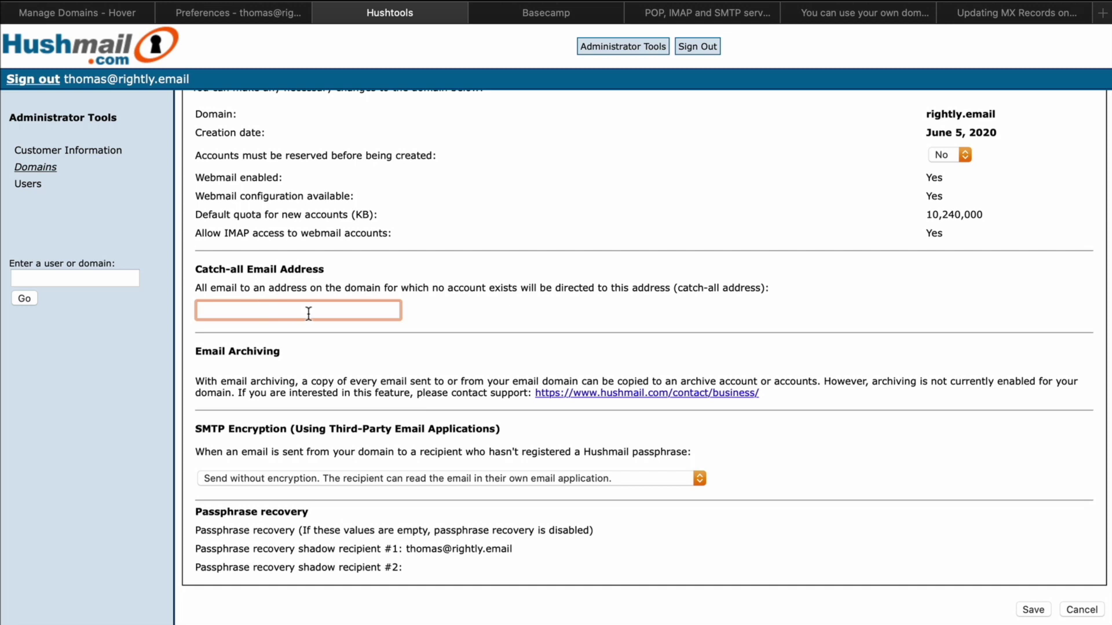
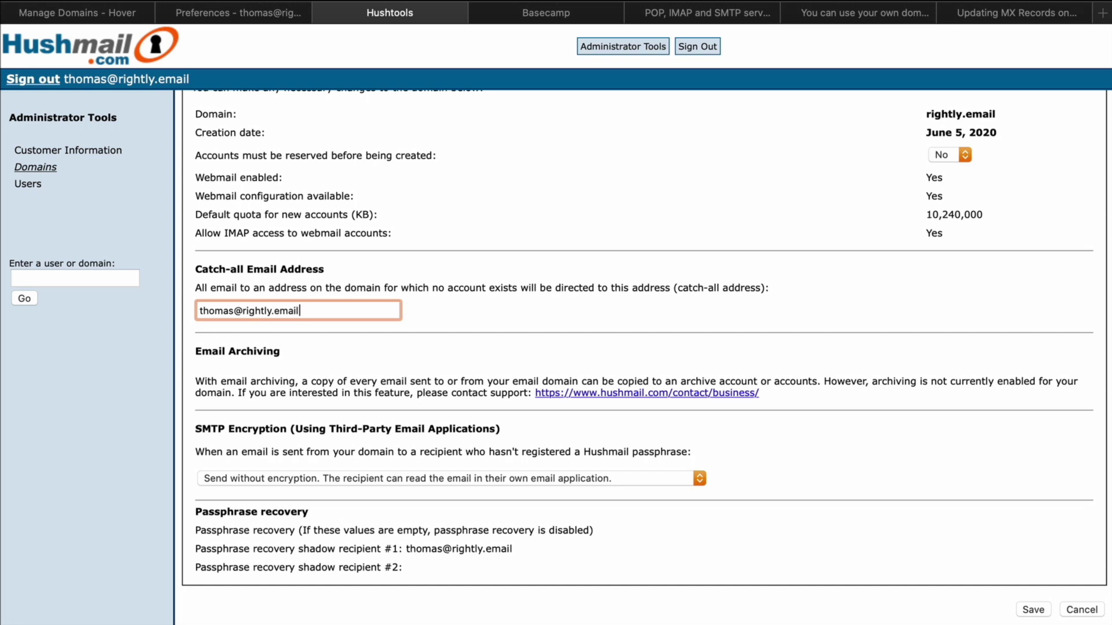
left_click(505, 294)
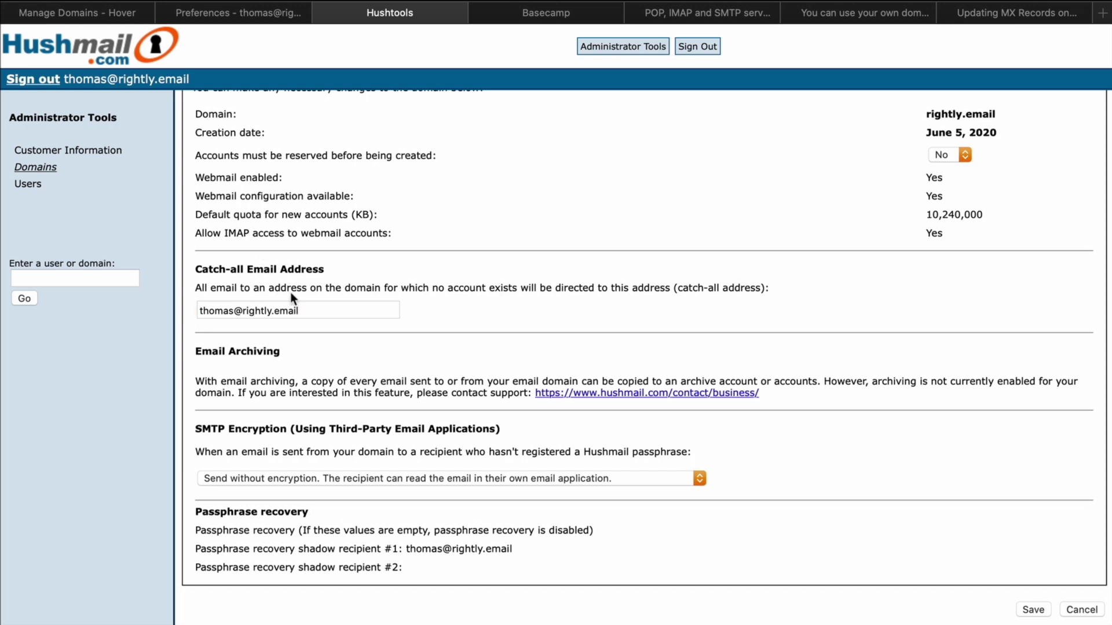
scroll(399, 325, "down", 1)
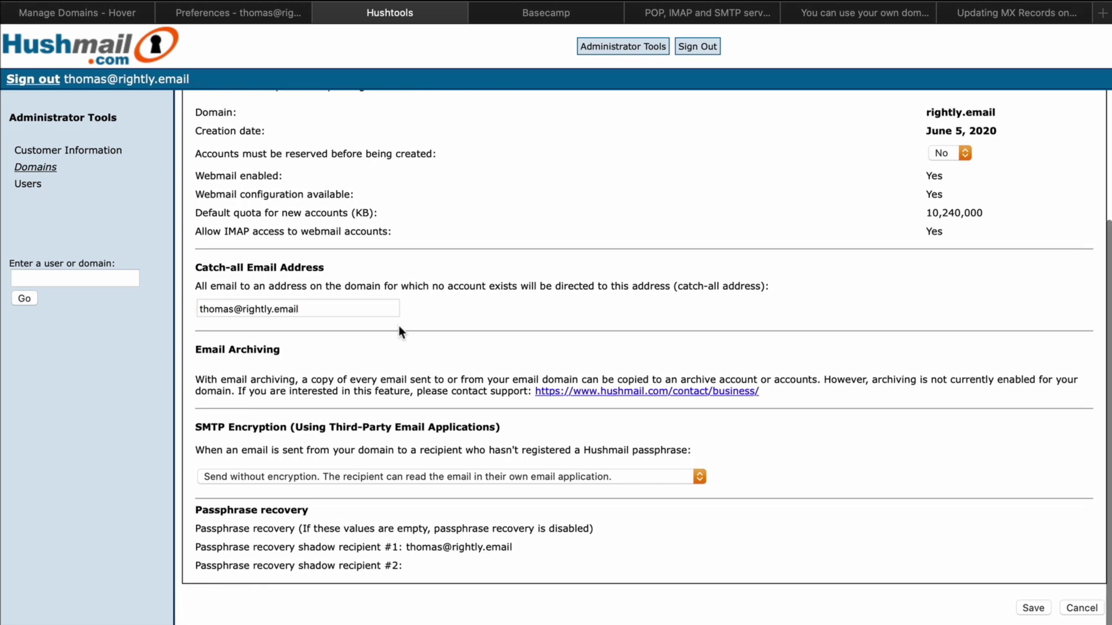
left_click(1032, 607)
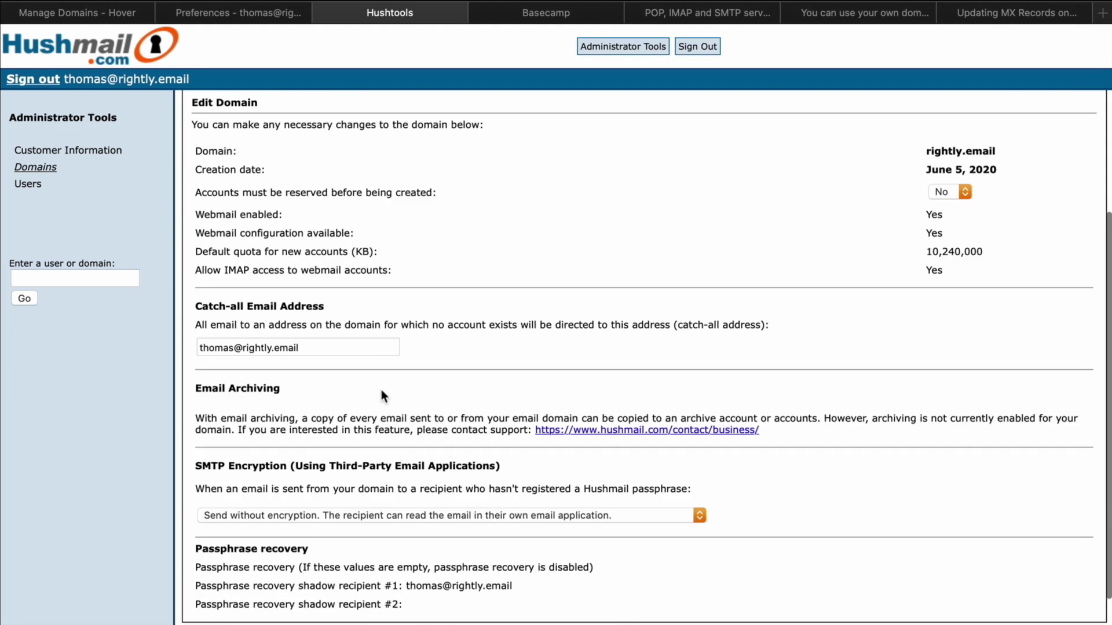
Select the saved catch-all address in its field to check it
left_click_drag(323, 347, 190, 345)
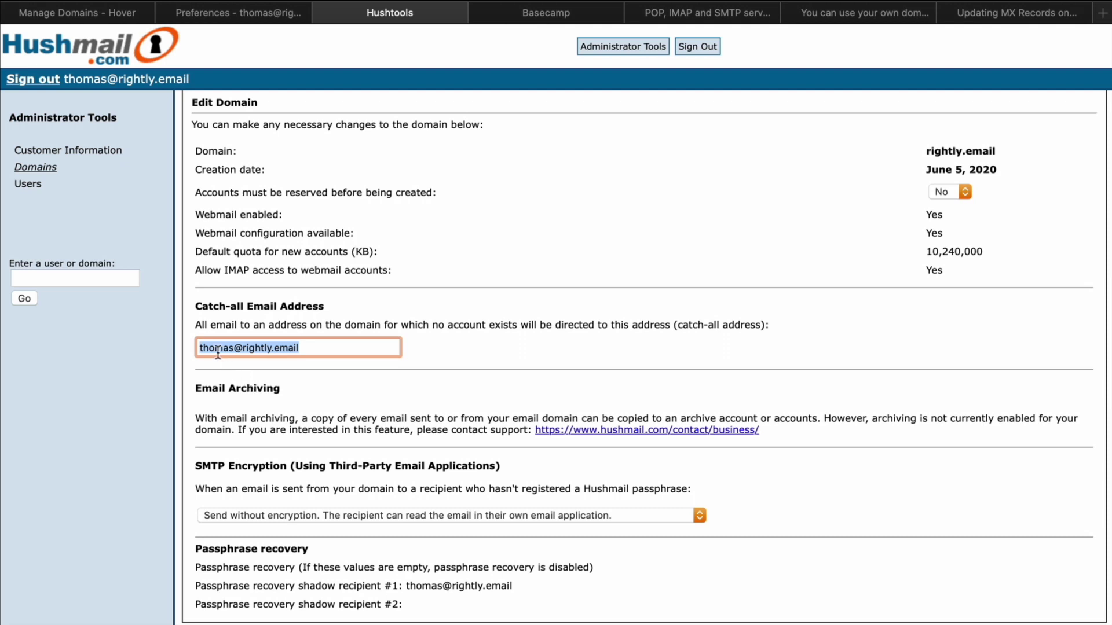
left_click_drag(200, 348, 342, 350)
left_click(386, 388)
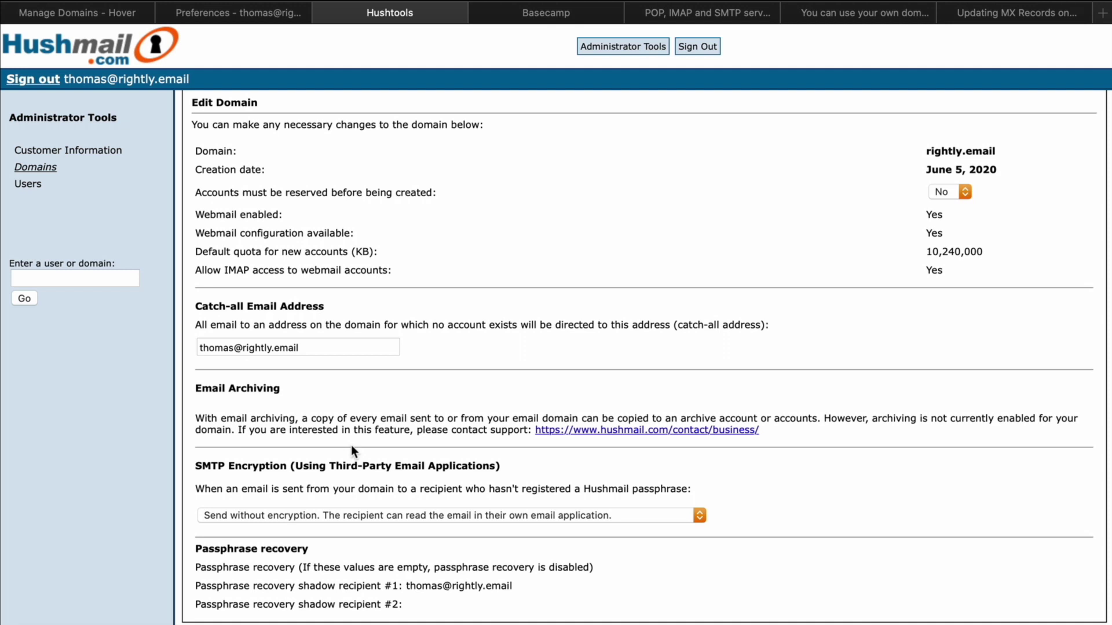
left_click_drag(198, 348, 335, 353)
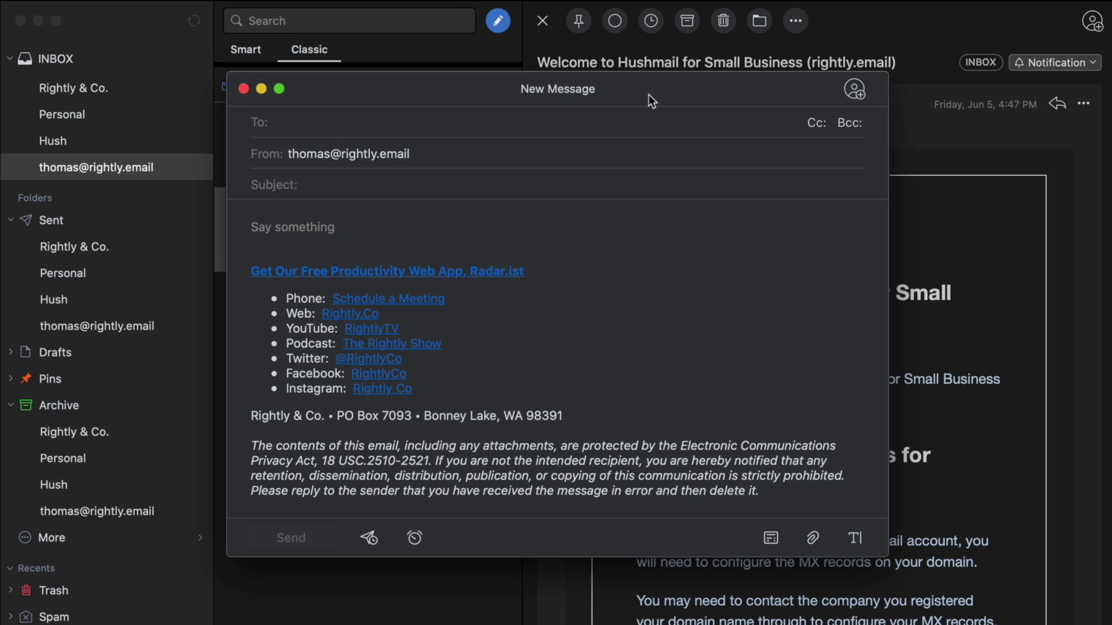
Write a test from the rightly.co identity to an unused rightly.email address: 'Hello Just Testing', 'This is a test!!'
left_click_drag(638, 79, 722, 117)
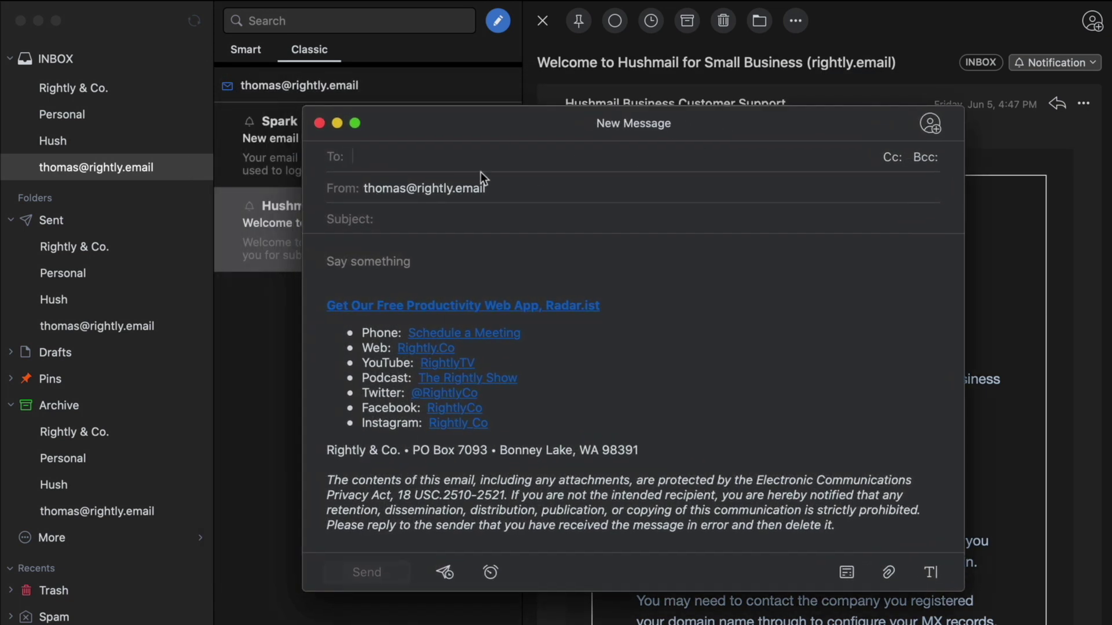
left_click(480, 186)
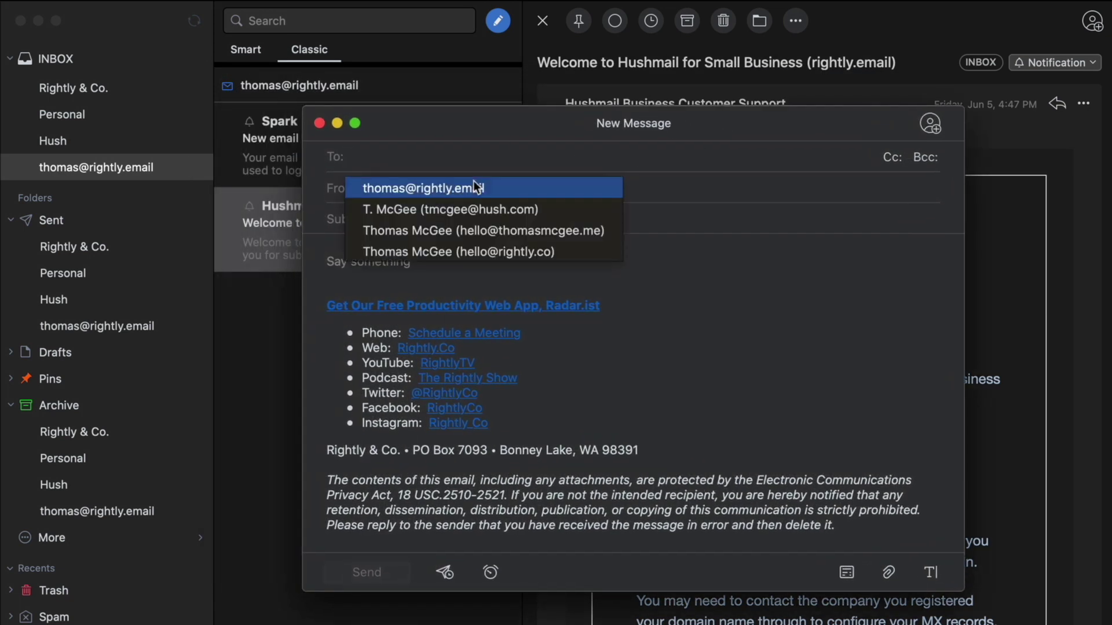
left_click(449, 255)
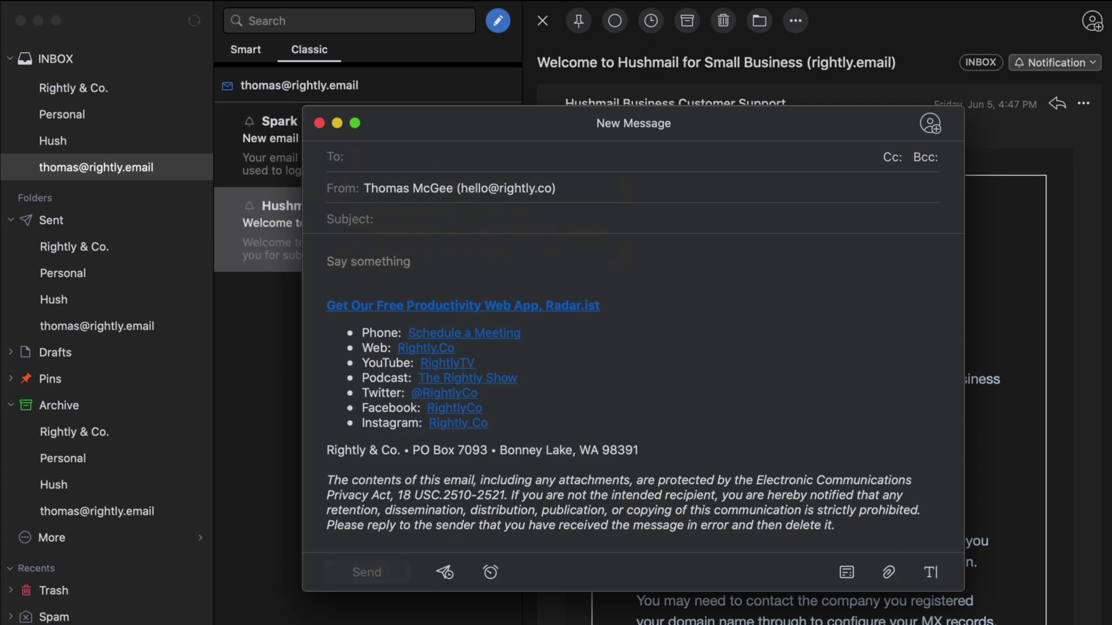
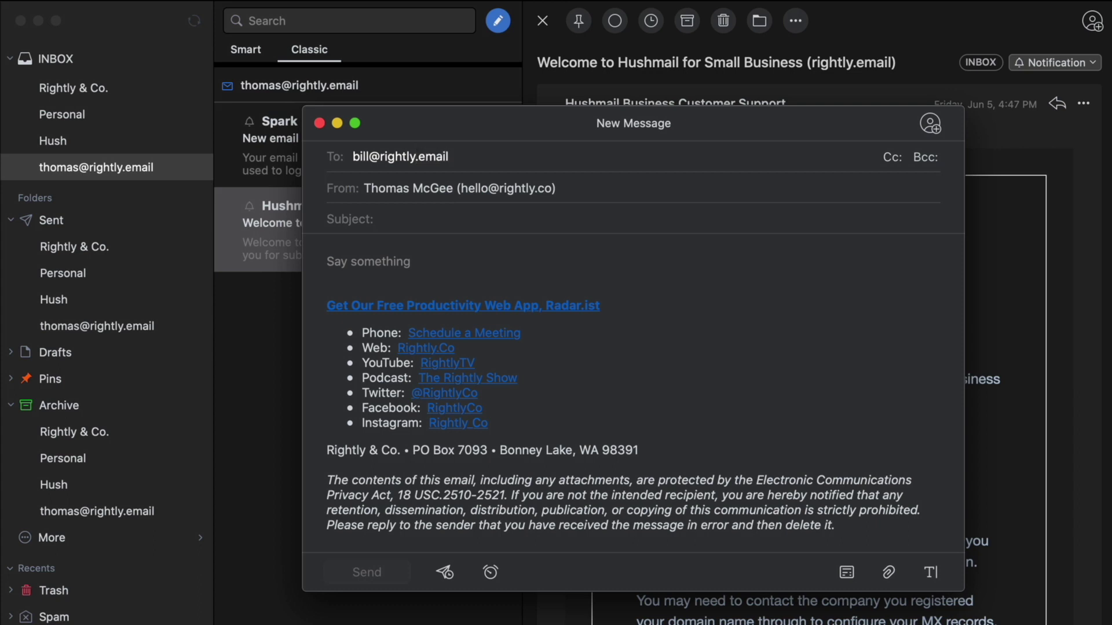
key("Tab")
type("Hel")
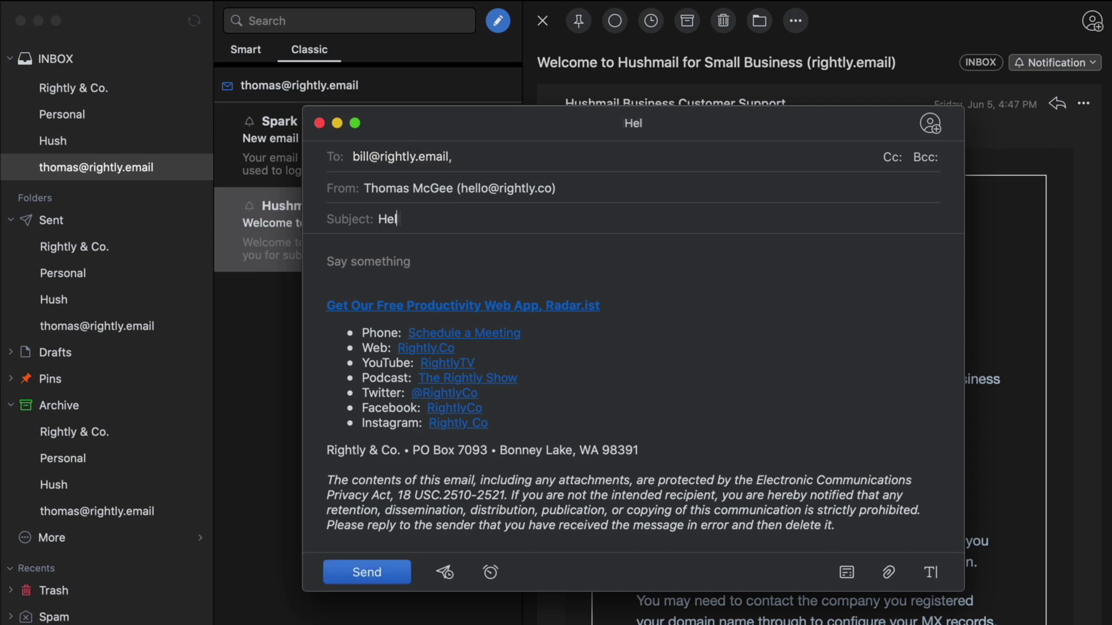
type("lo Just Testing")
key("Tab")
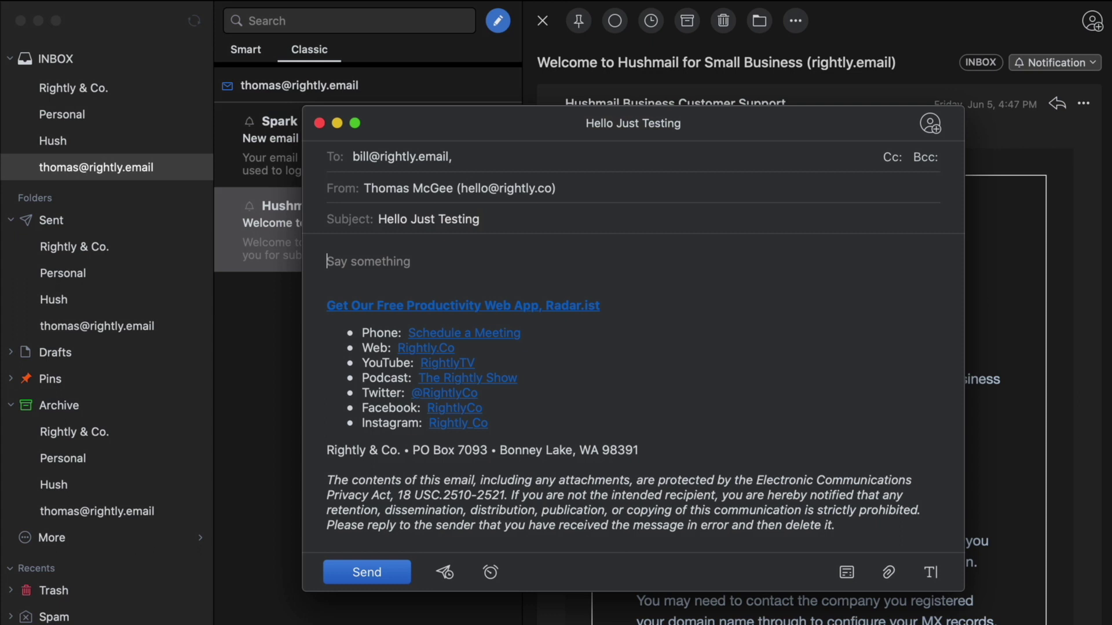
type("This is a test!!")
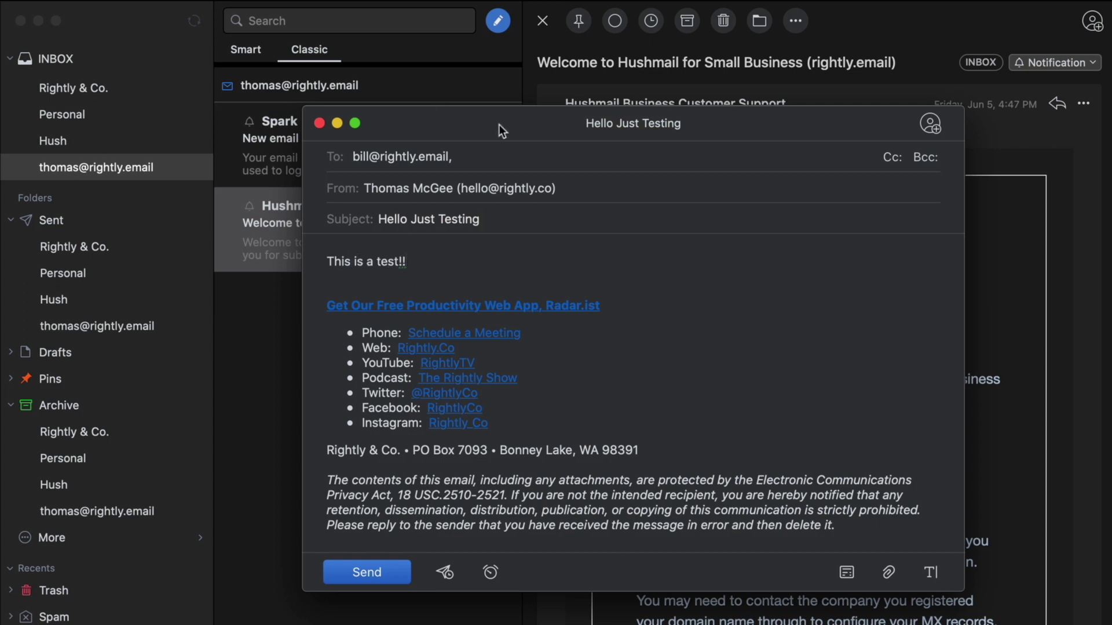
Send the test message and open it once it arrives in the inbox
left_click_drag(499, 124, 457, 92)
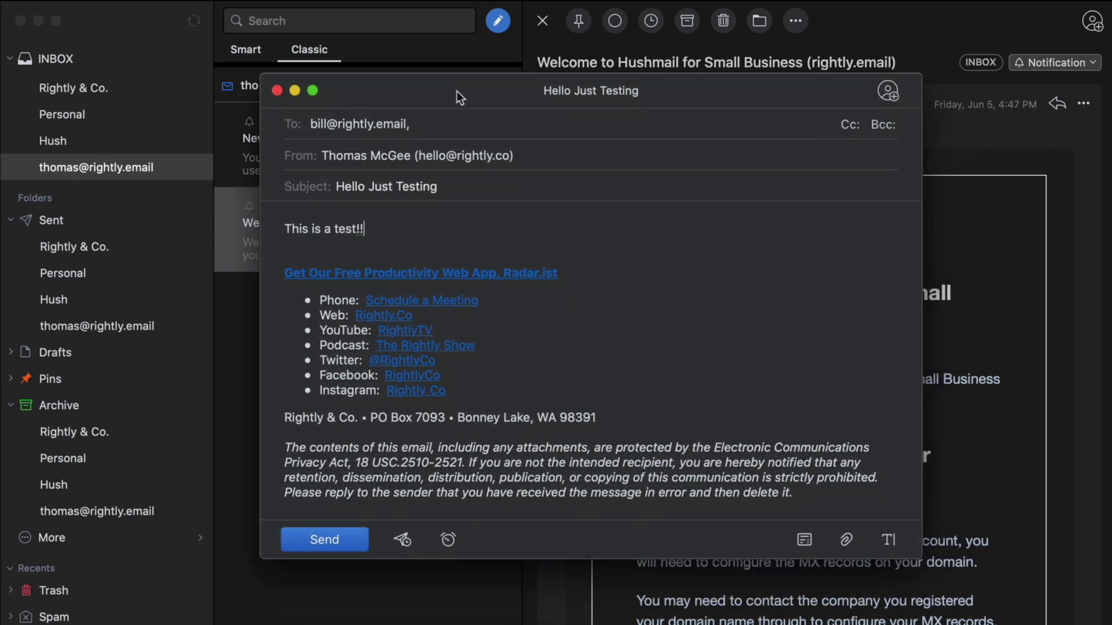
left_click_drag(637, 94, 637, 84)
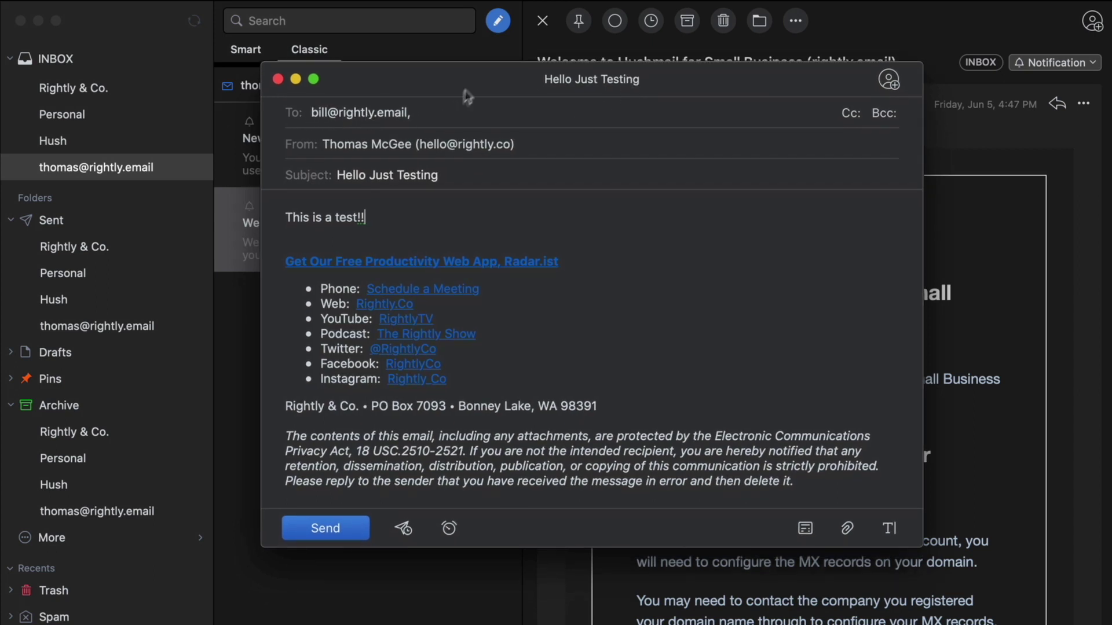
left_click_drag(473, 86, 475, 80)
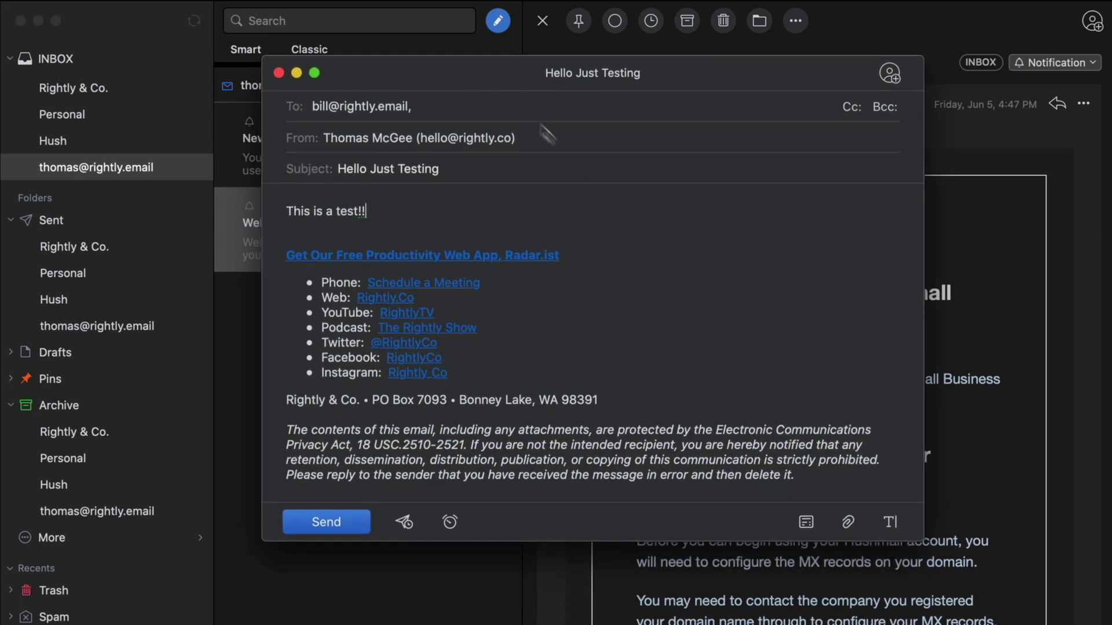
left_click(328, 522)
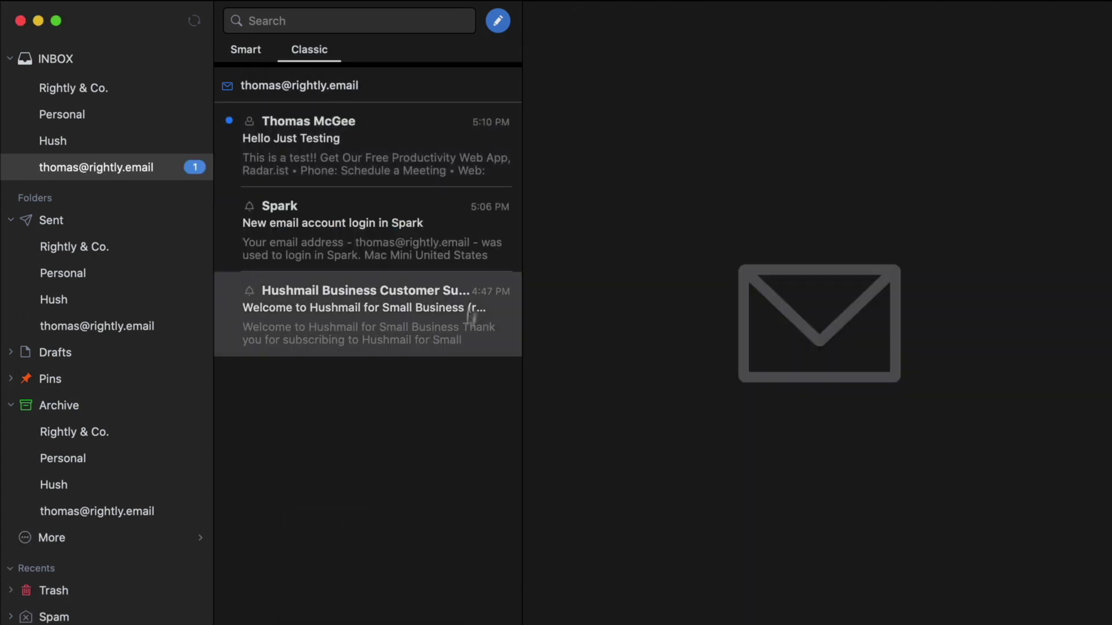
left_click(399, 133)
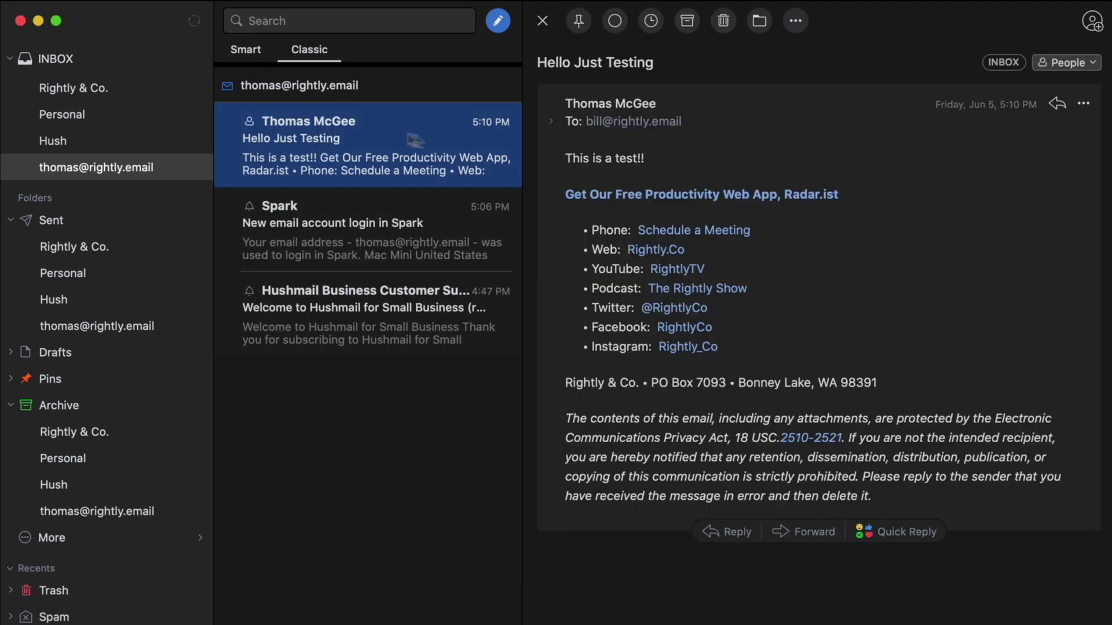